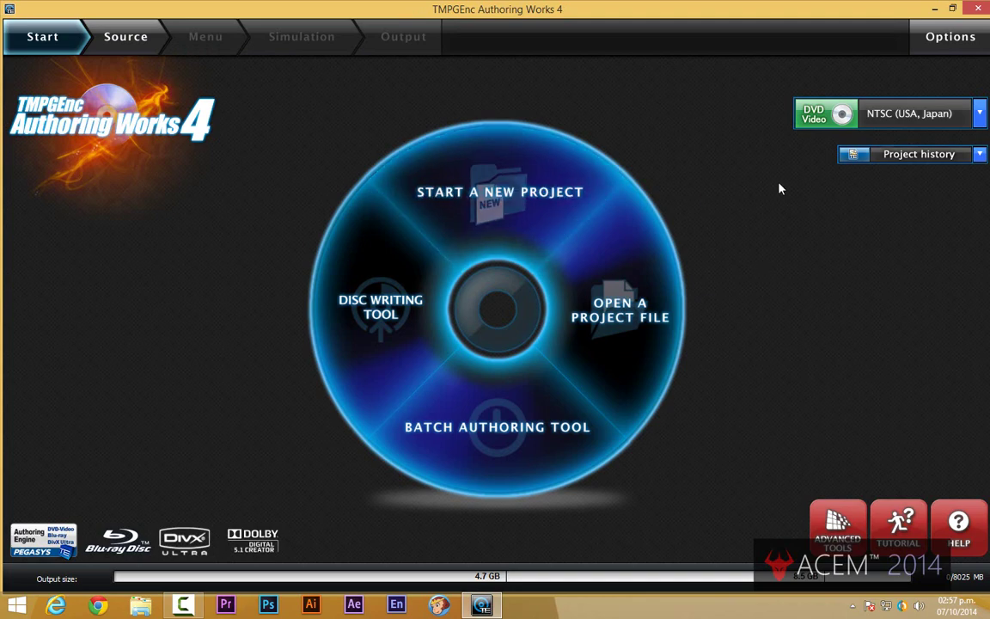
# Start a new NTSC DVD-Video project and browse the disk for a source clip to add from a file.
pyautogui.click(524, 189)
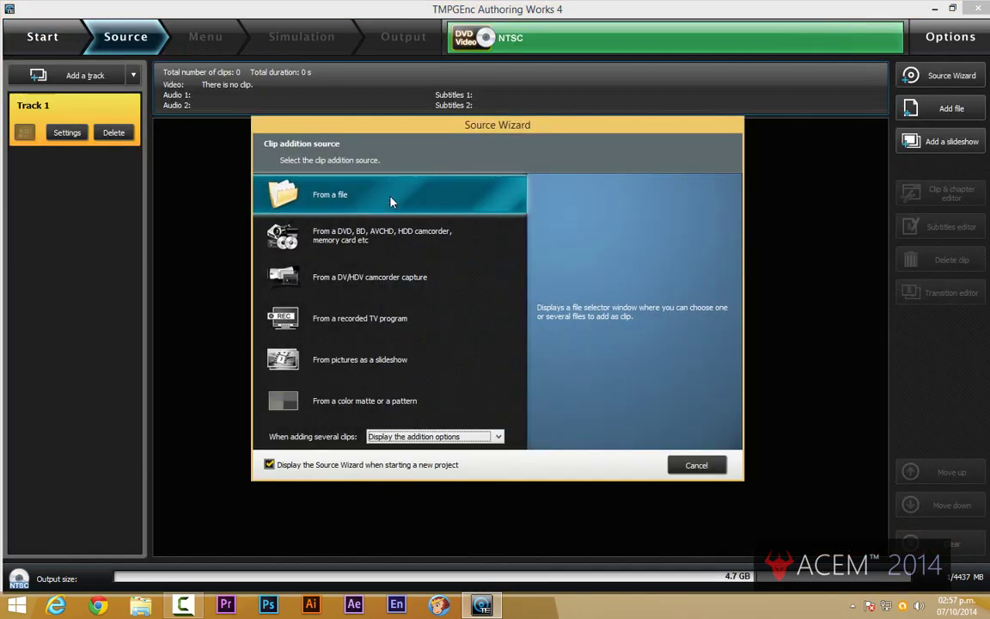
pyautogui.click(367, 205)
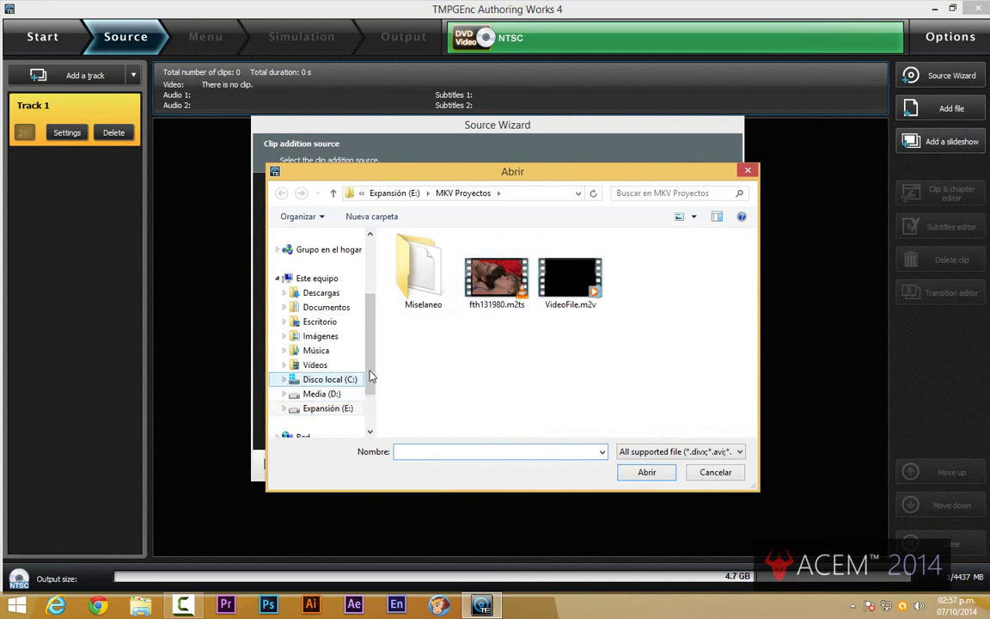
pyautogui.moveTo(370, 380); pyautogui.dragTo(373, 406)
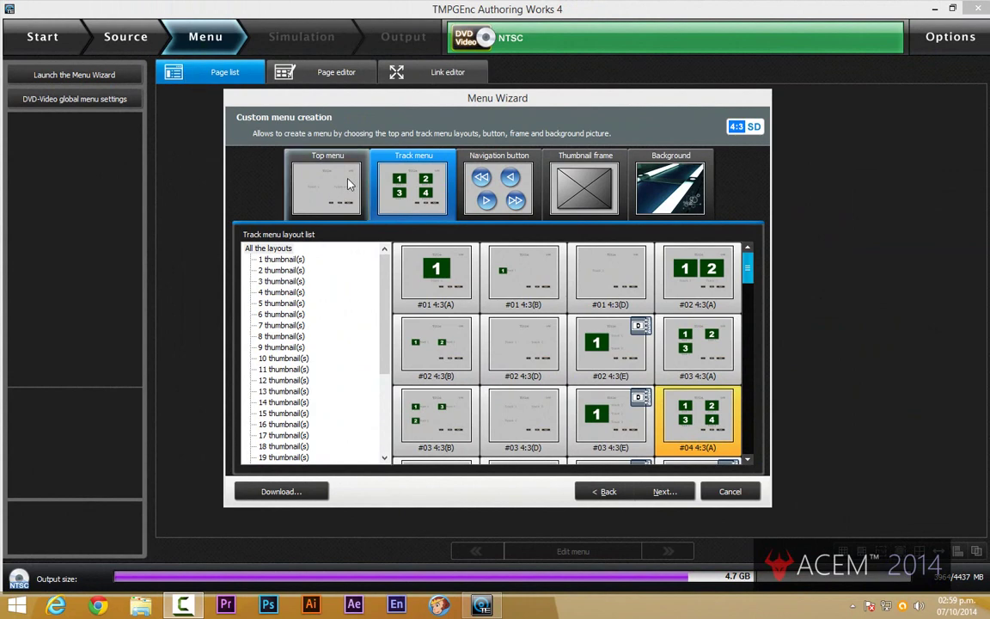
# Browse the navigation button styles for the custom menu, try the Text button, and choose Aqua 01.
pyautogui.click(494, 164)
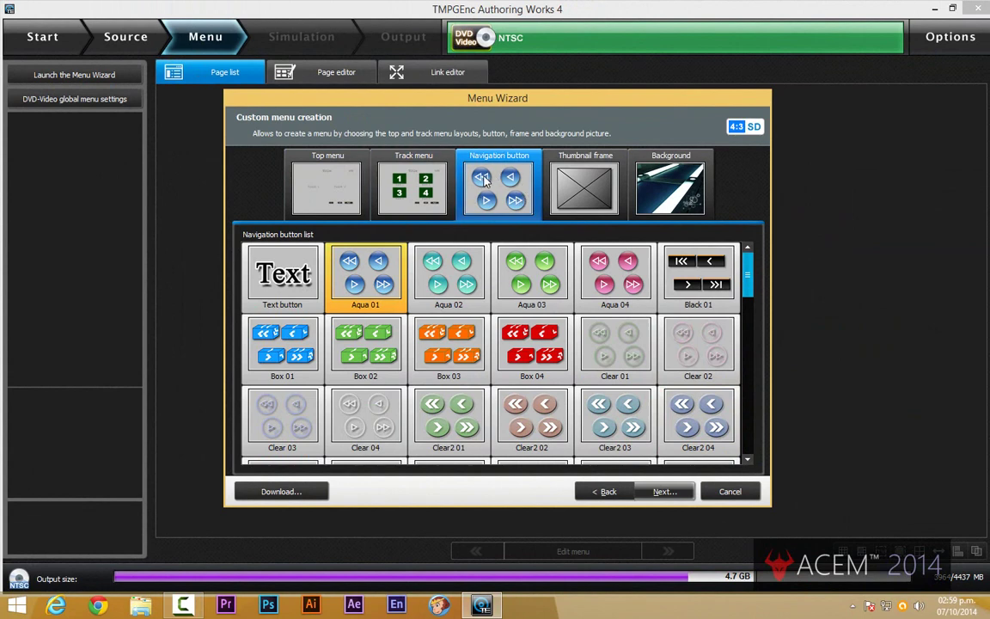
pyautogui.click(284, 289)
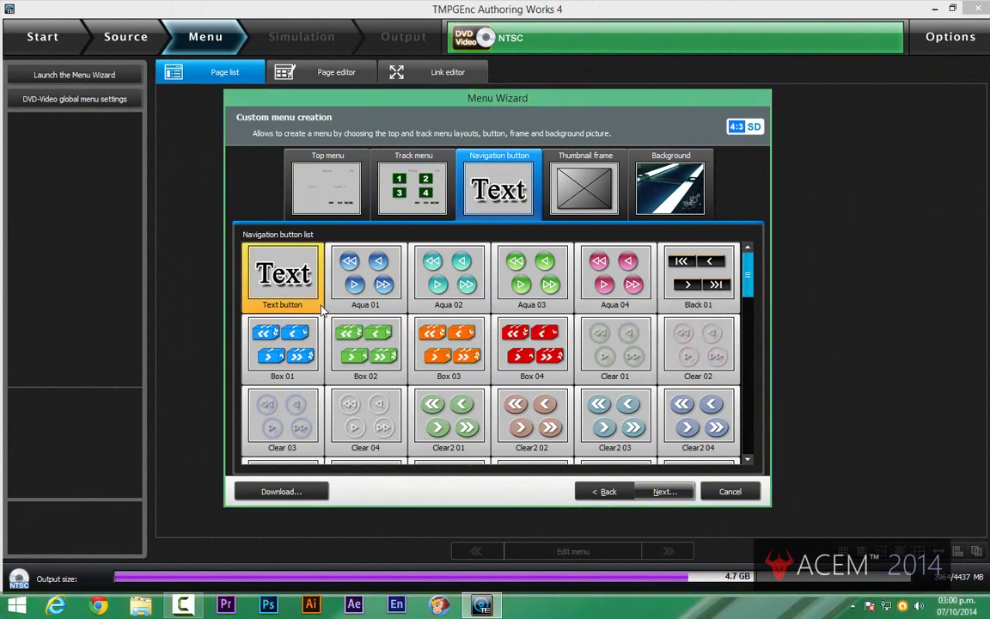
pyautogui.click(379, 292)
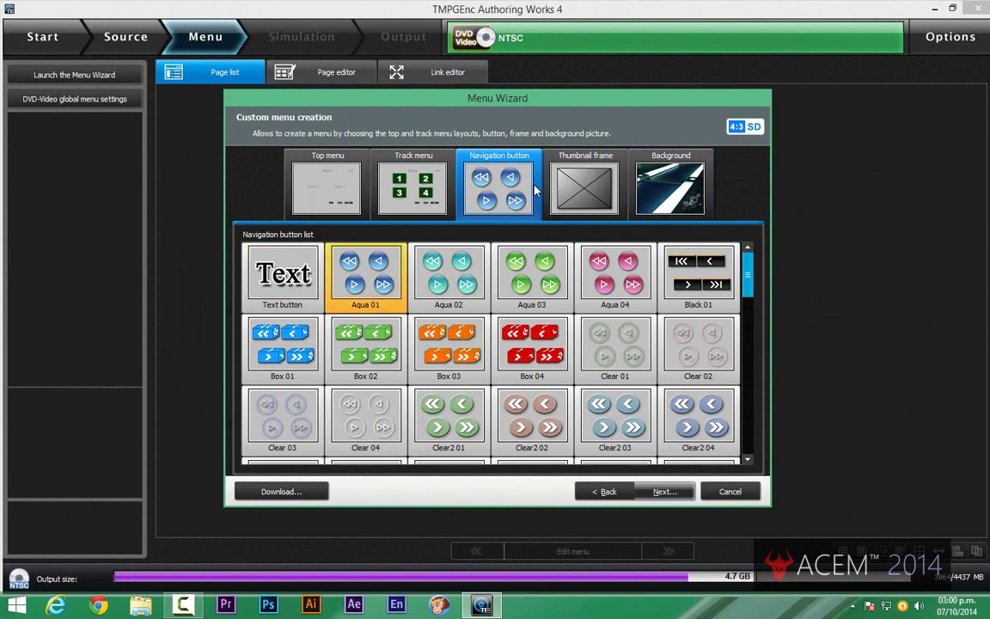
pyautogui.moveTo(748, 271)
pyautogui.mouseDown()
pyautogui.moveTo(746, 437)
pyautogui.moveTo(747, 257)
pyautogui.mouseUp()
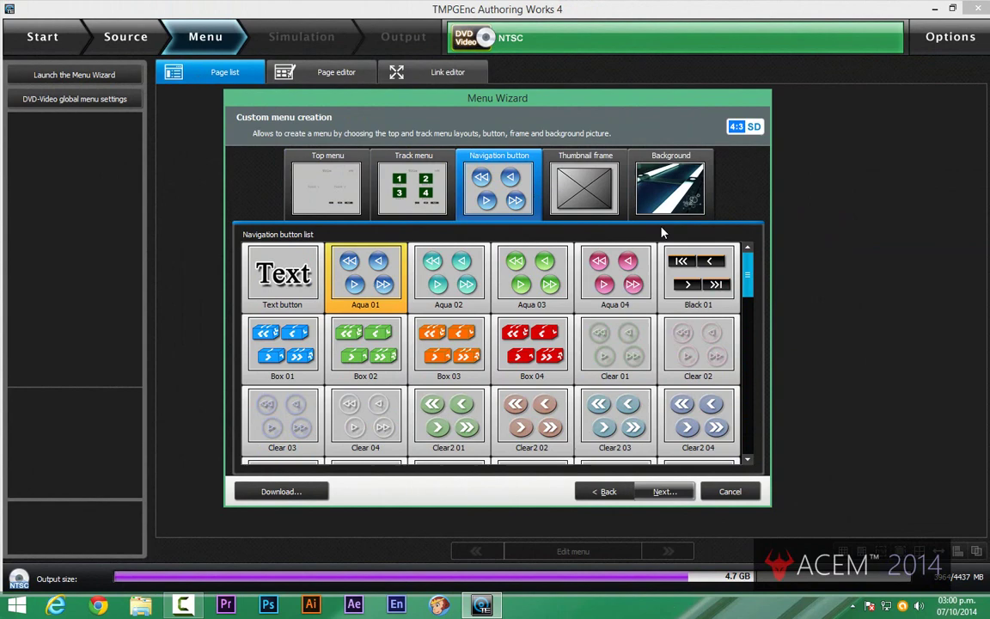
pyautogui.click(589, 185)
pyautogui.click(496, 190)
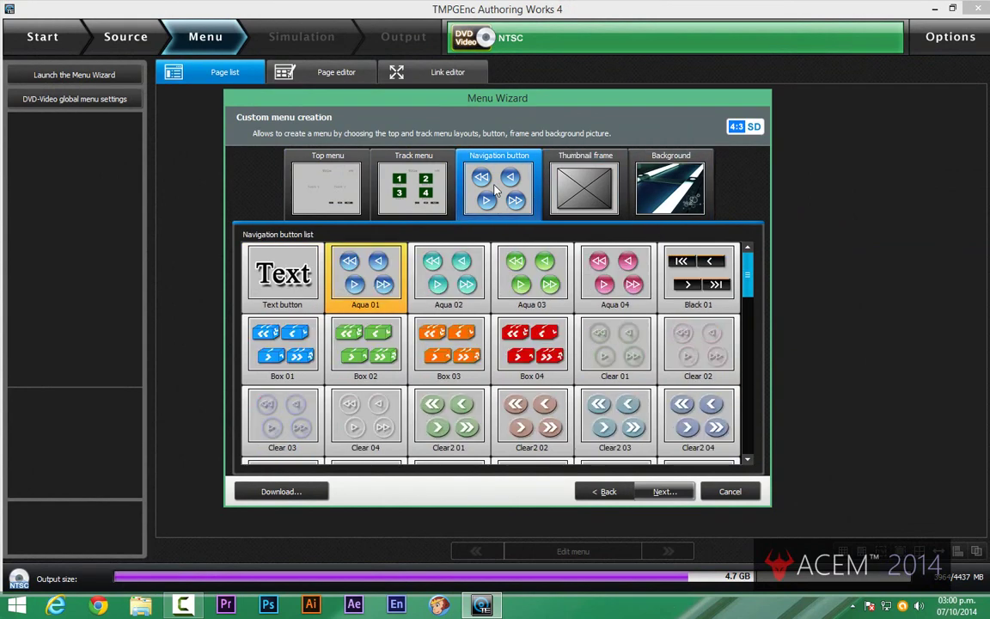
pyautogui.scroll(-15, 675, 258)
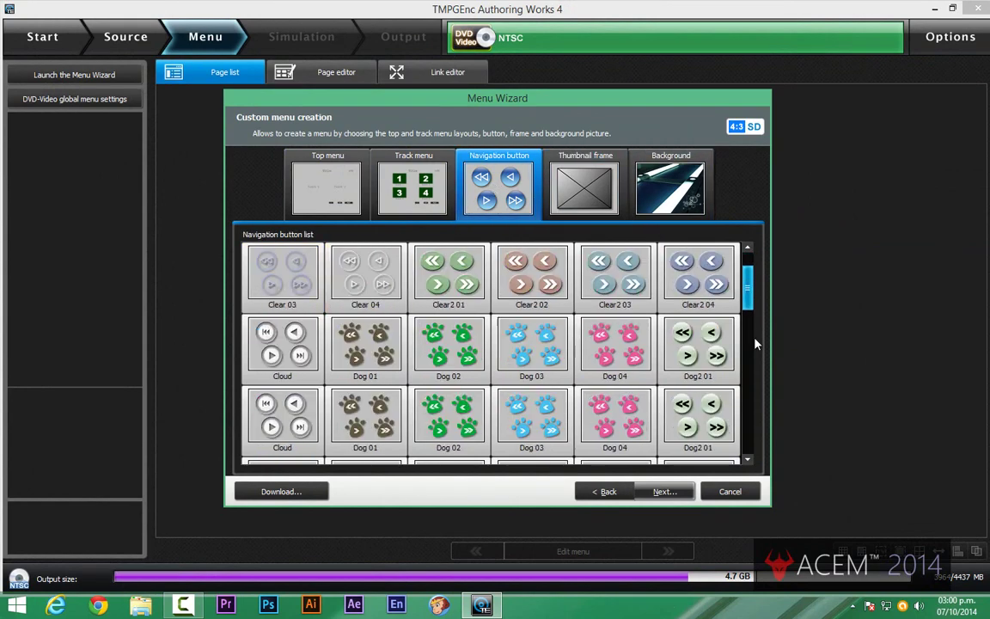
pyautogui.moveTo(747, 424); pyautogui.dragTo(756, 245)
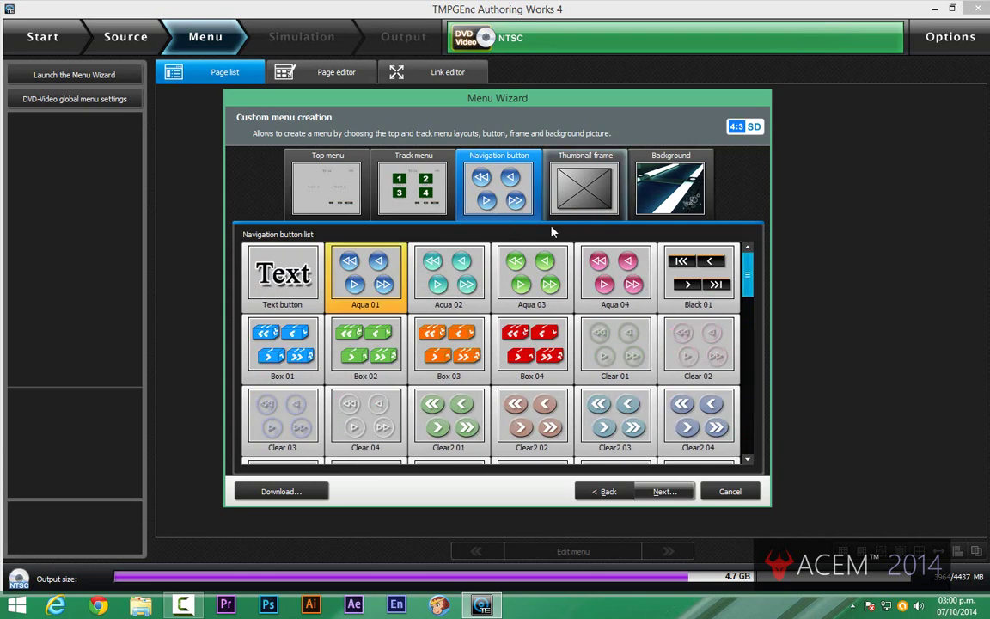
# Set the custom menu background to Pattern 1 and accept the Automatic menu composition.
pyautogui.click(670, 185)
pyautogui.click(698, 273)
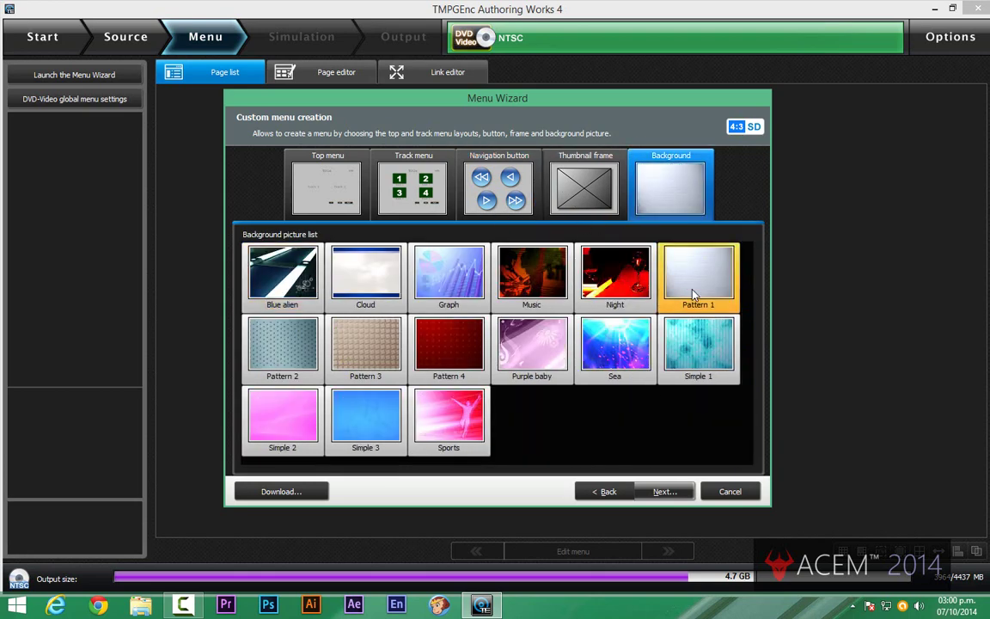
pyautogui.click(666, 491)
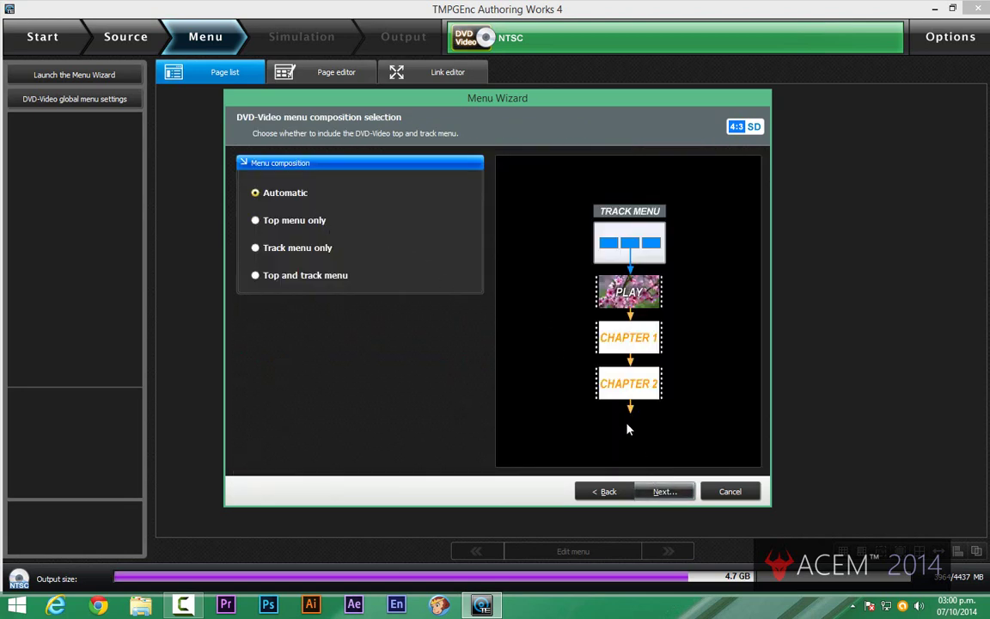
pyautogui.click(660, 491)
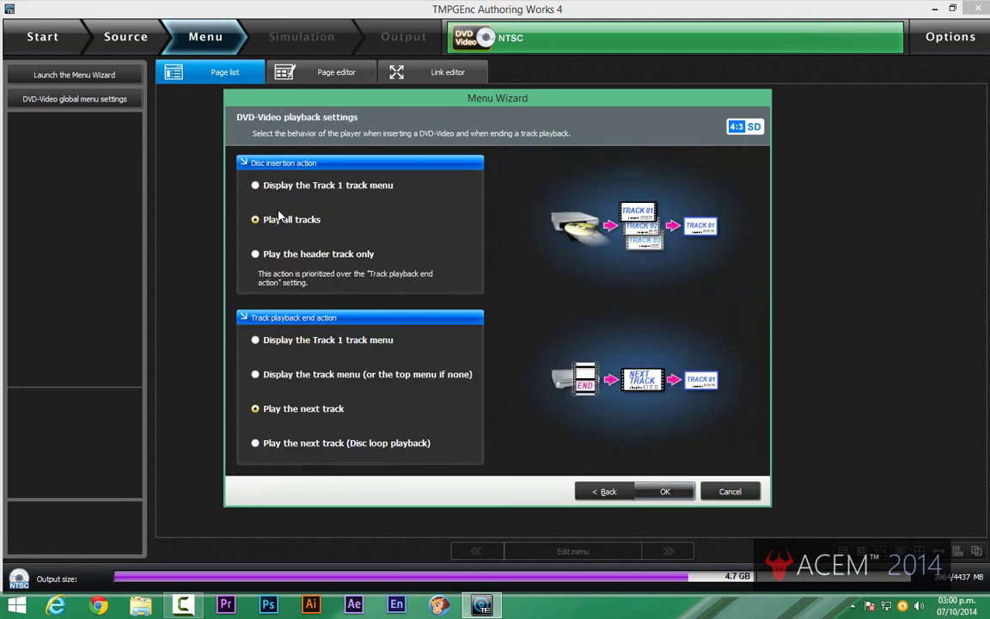
# Make both disc insertion and track playback end display the Track 1 track menu, and finish the menu wizard.
pyautogui.click(255, 184)
pyautogui.click(258, 340)
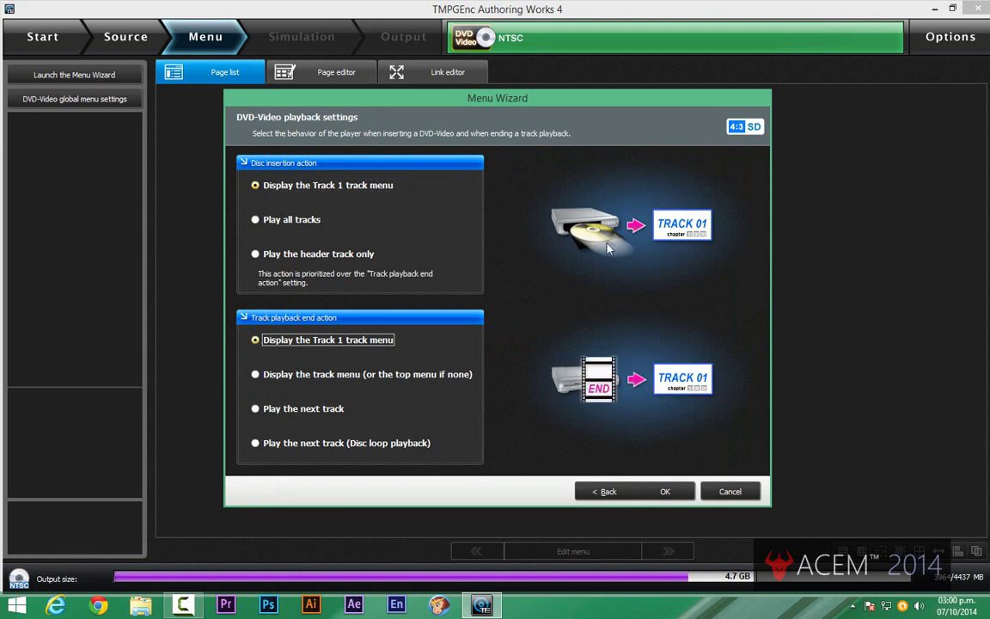
pyautogui.click(664, 491)
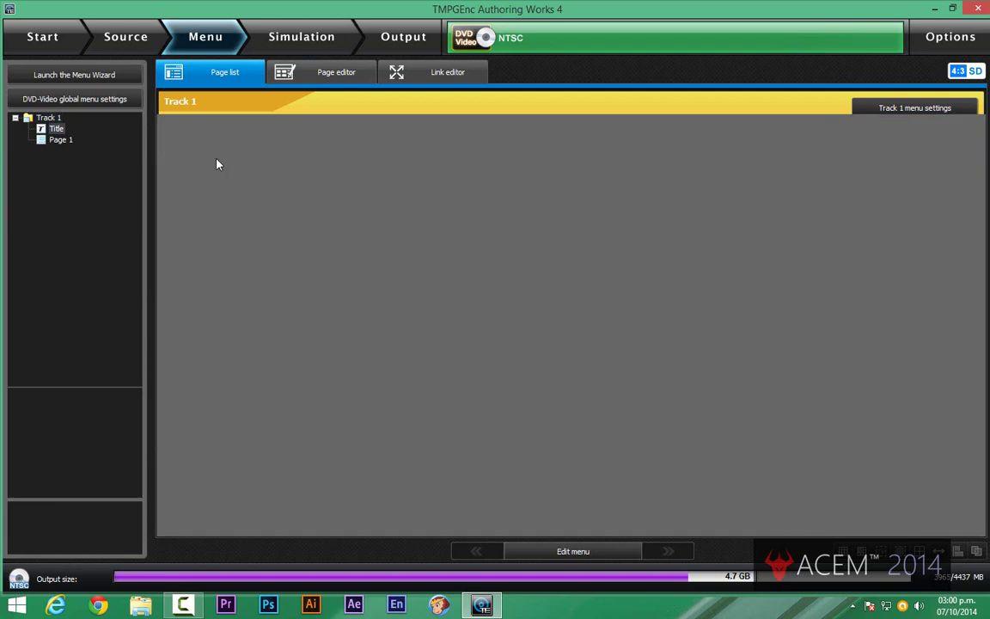
# Open the Track 1 title page for editing and disable the "Jump to the first page button" and "Last page button" items in the global menu settings.
pyautogui.doubleClick(216, 164)
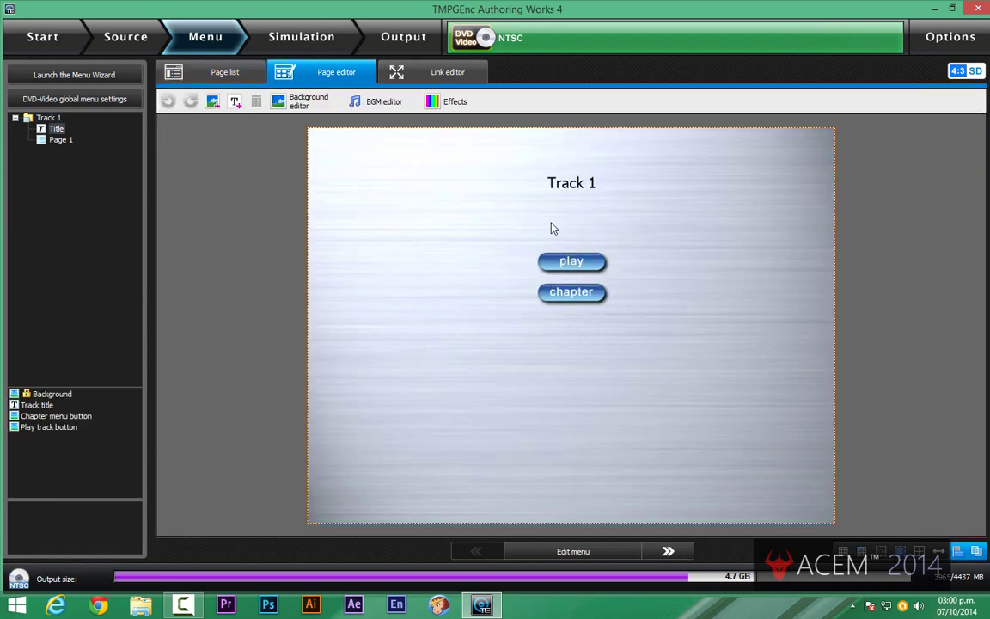
pyautogui.click(69, 99)
pyautogui.click(411, 128)
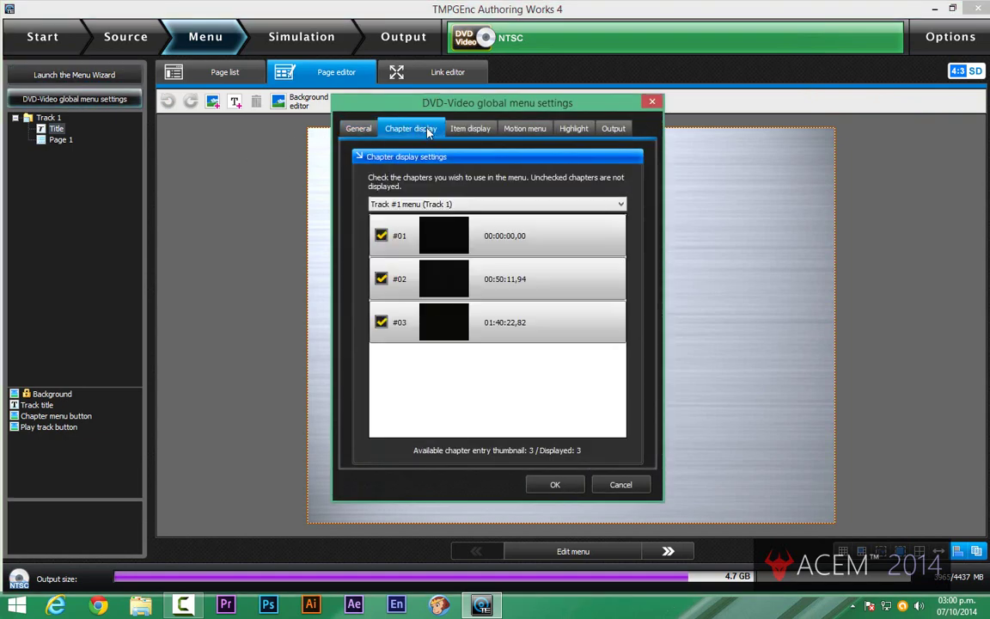
pyautogui.click(473, 130)
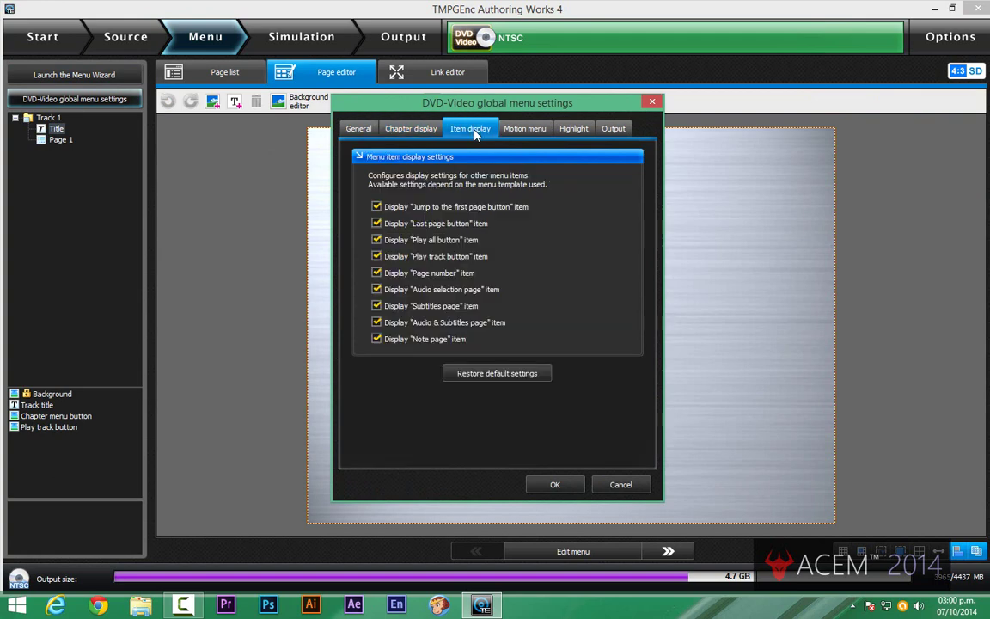
pyautogui.click(377, 206)
pyautogui.click(377, 223)
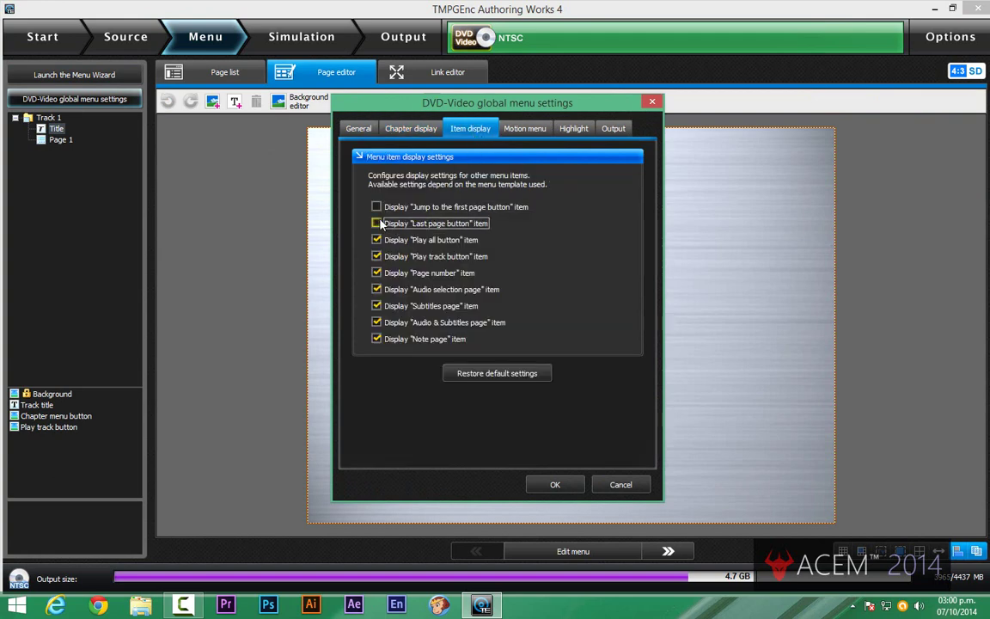
# Configure a motion menu with background audio lasting 45 s, with thumbnail picture animation disabled, and apply the global menu settings.
pyautogui.click(531, 130)
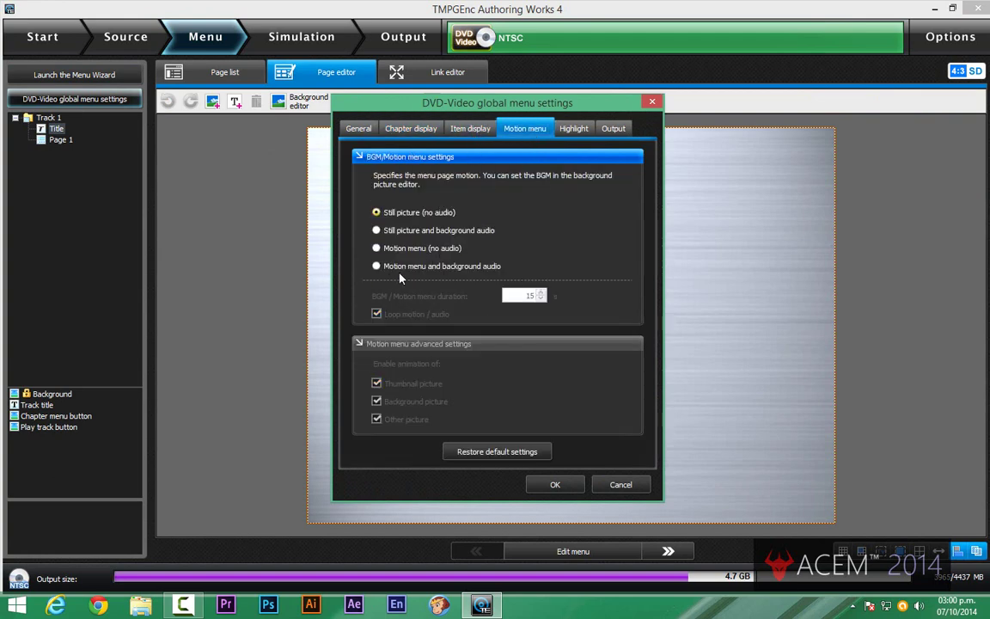
pyautogui.click(376, 266)
pyautogui.doubleClick(528, 296)
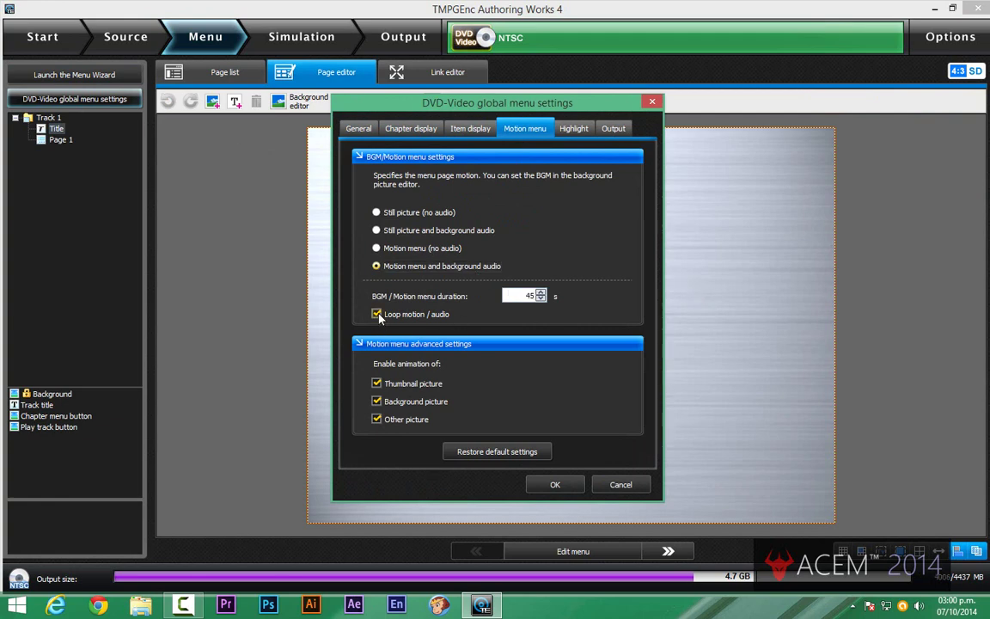
pyautogui.click(377, 384)
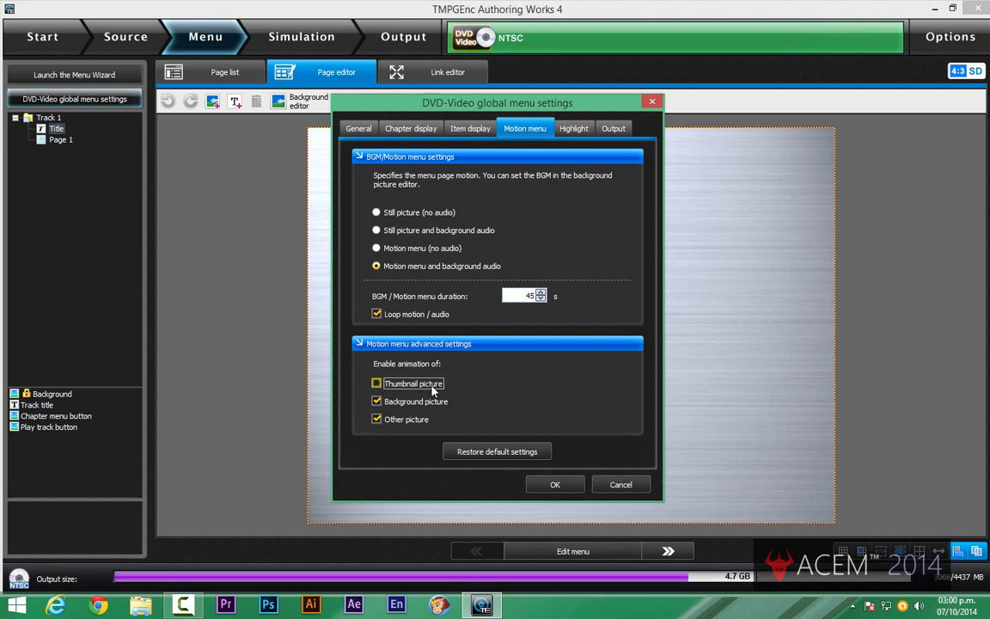
pyautogui.click(557, 483)
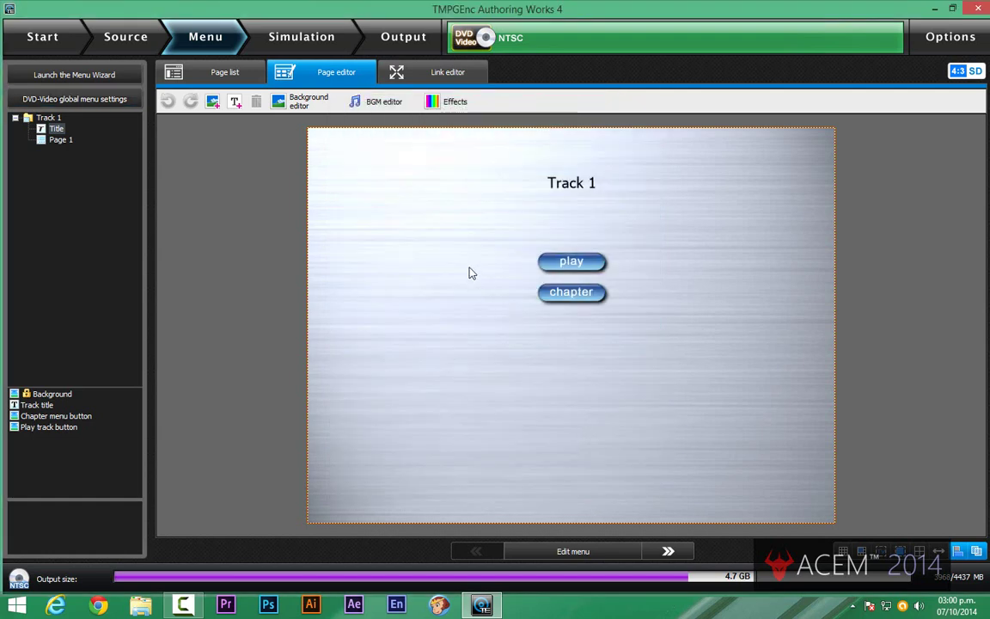
# Examine the picture settings of the play button and of the menu page background.
pyautogui.click(571, 263)
pyautogui.doubleClick(571, 263)
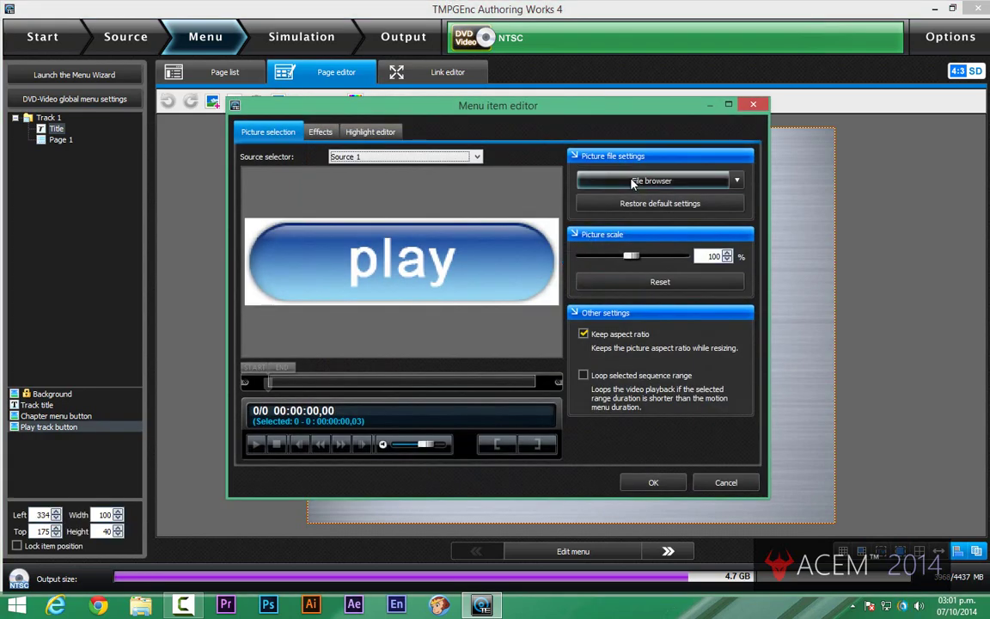
pyautogui.click(652, 482)
pyautogui.click(701, 285)
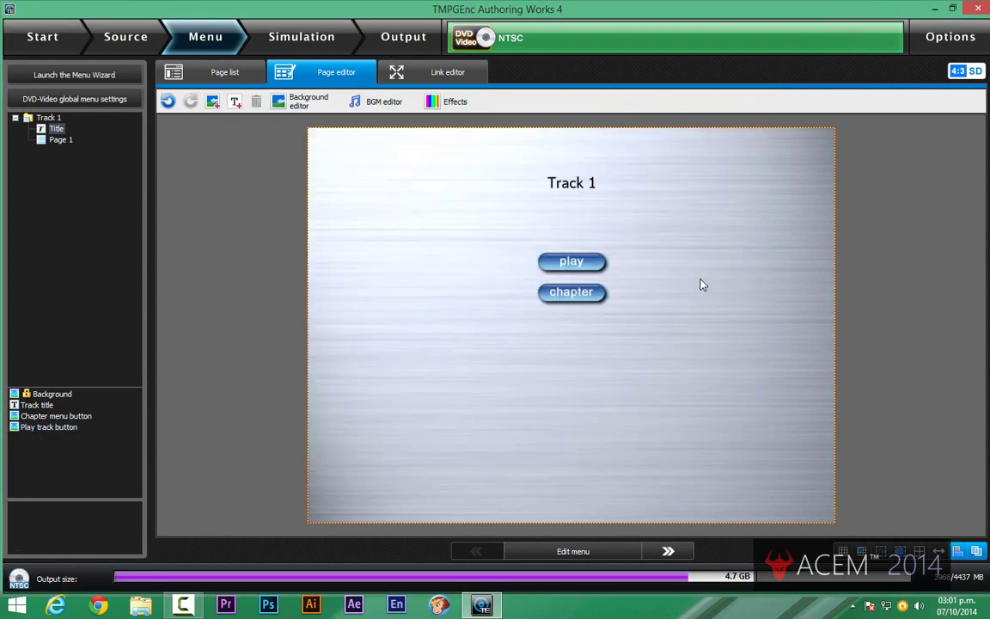
pyautogui.doubleClick(376, 168)
pyautogui.click(414, 84)
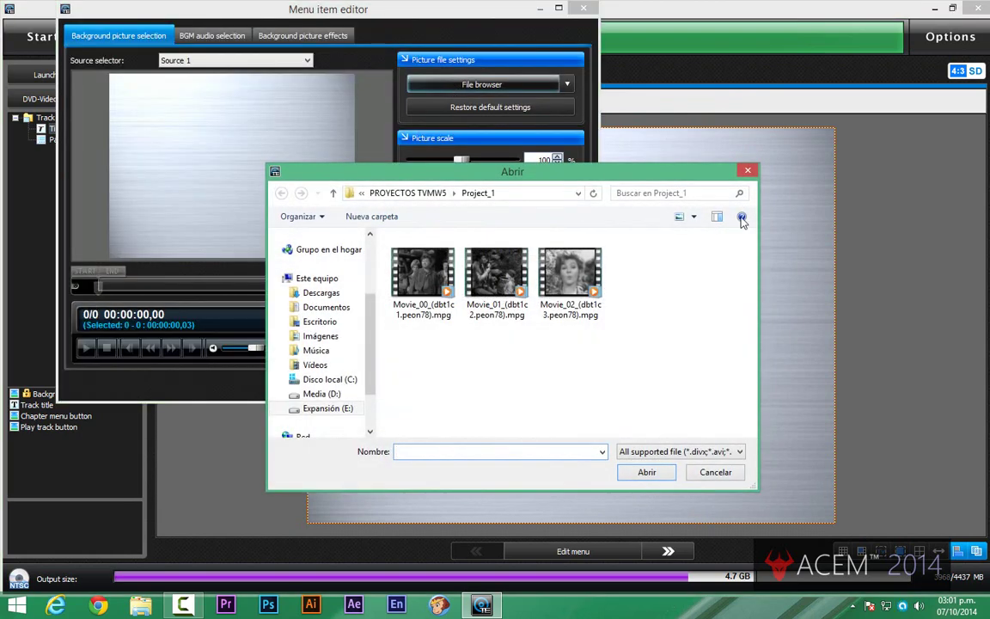
pyautogui.click(747, 170)
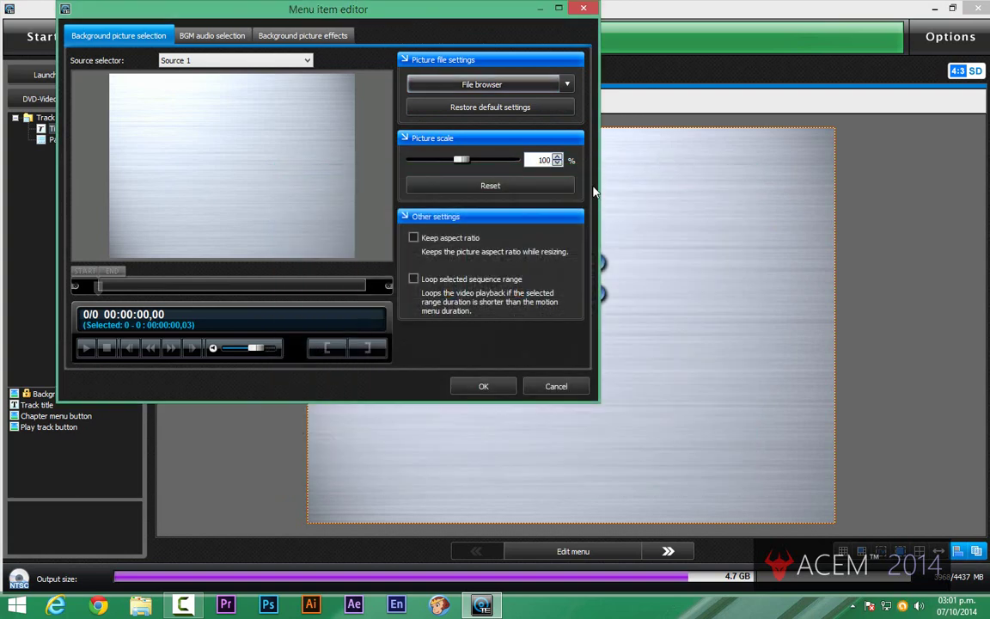
pyautogui.click(483, 387)
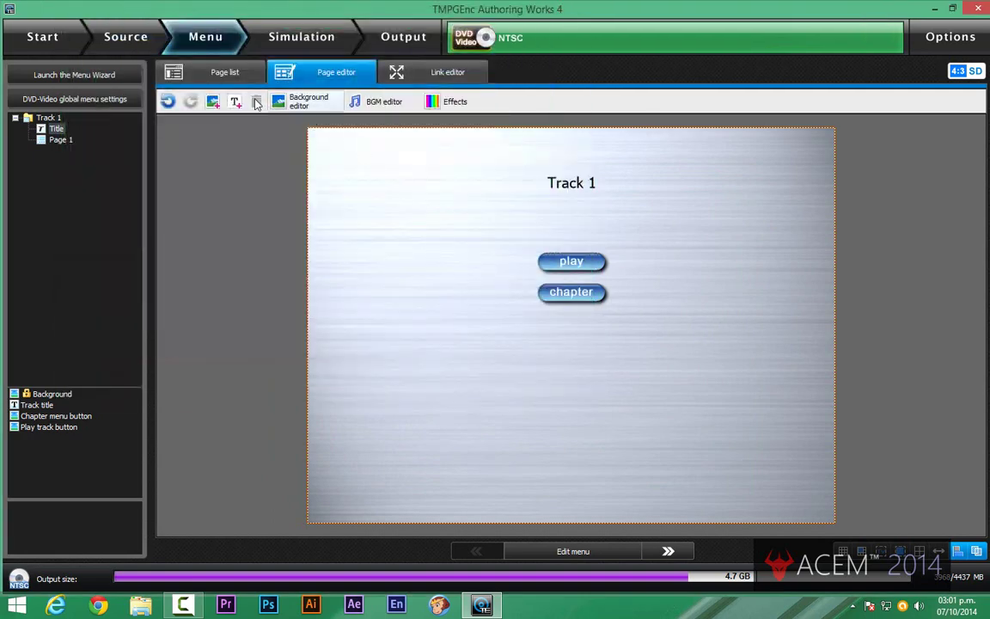
# Add Daniel_Boone_Serie_de_TV-884644322-large.jpg from the desktop's daniel boone proyecto folder to the title page as a new picture item.
pyautogui.click(212, 102)
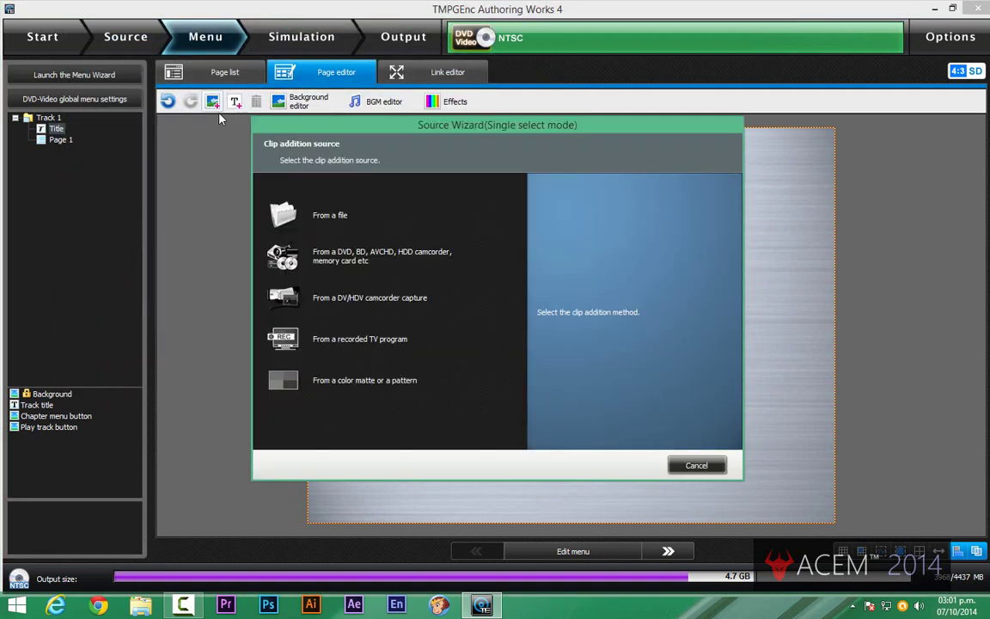
pyautogui.click(344, 214)
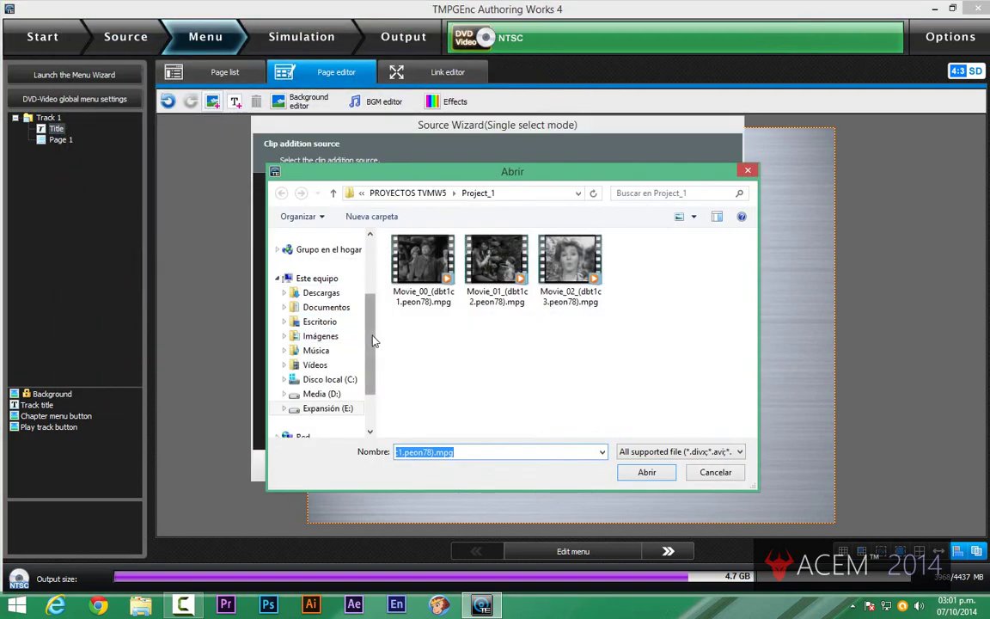
pyautogui.moveTo(371, 337); pyautogui.dragTo(374, 278)
pyautogui.click(318, 285)
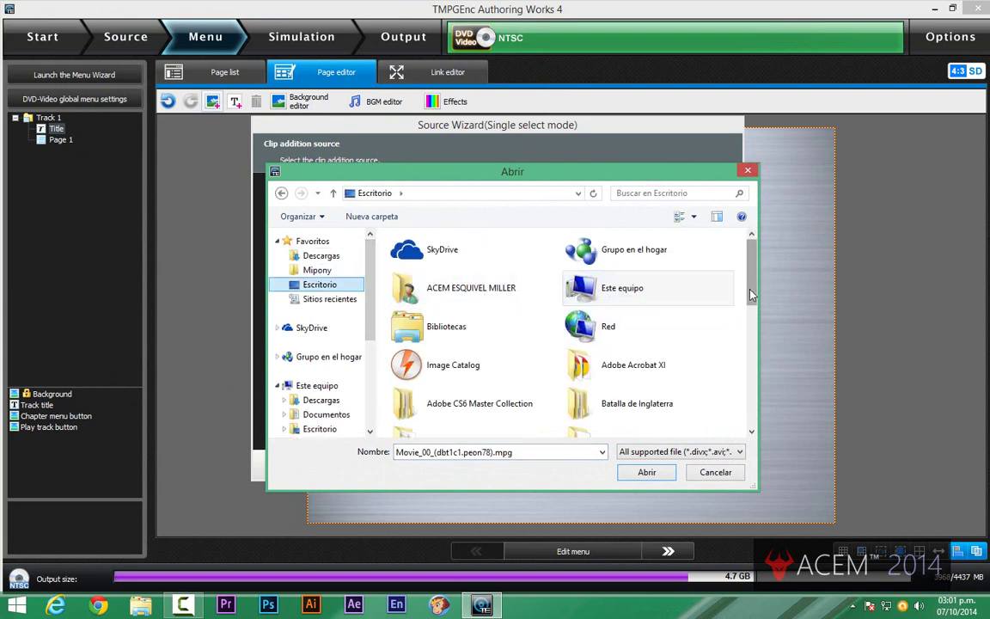
pyautogui.moveTo(749, 297); pyautogui.dragTo(748, 322)
pyautogui.scroll(-2, 657, 378)
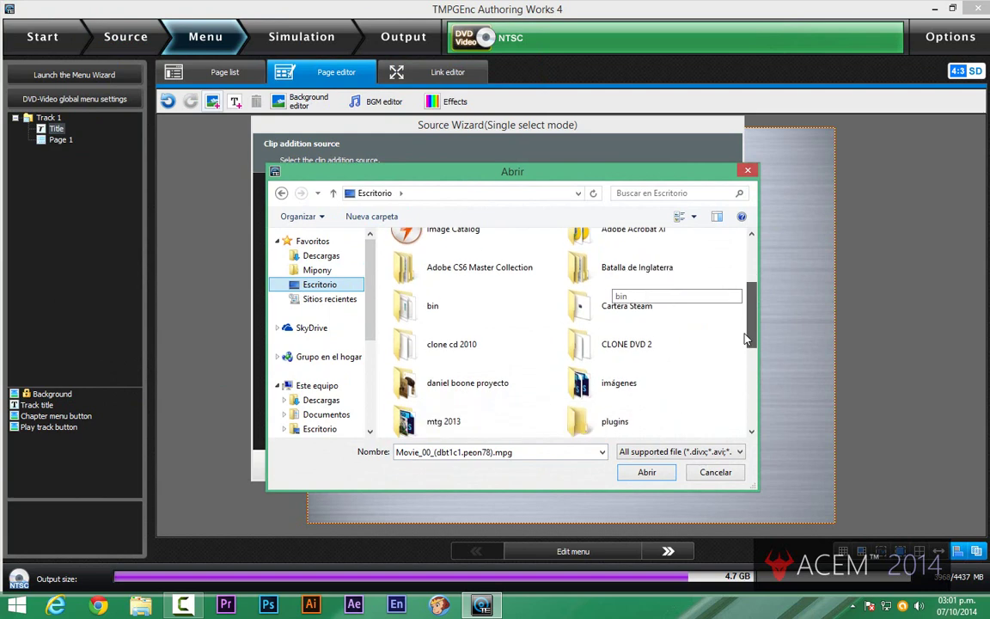
pyautogui.doubleClick(469, 372)
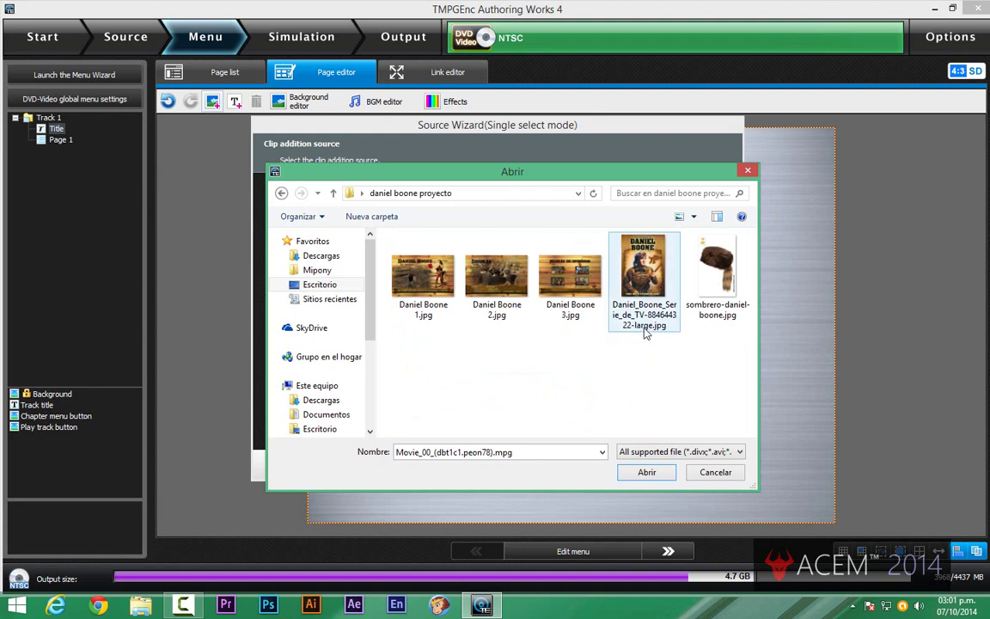
pyautogui.click(646, 292)
pyautogui.click(657, 476)
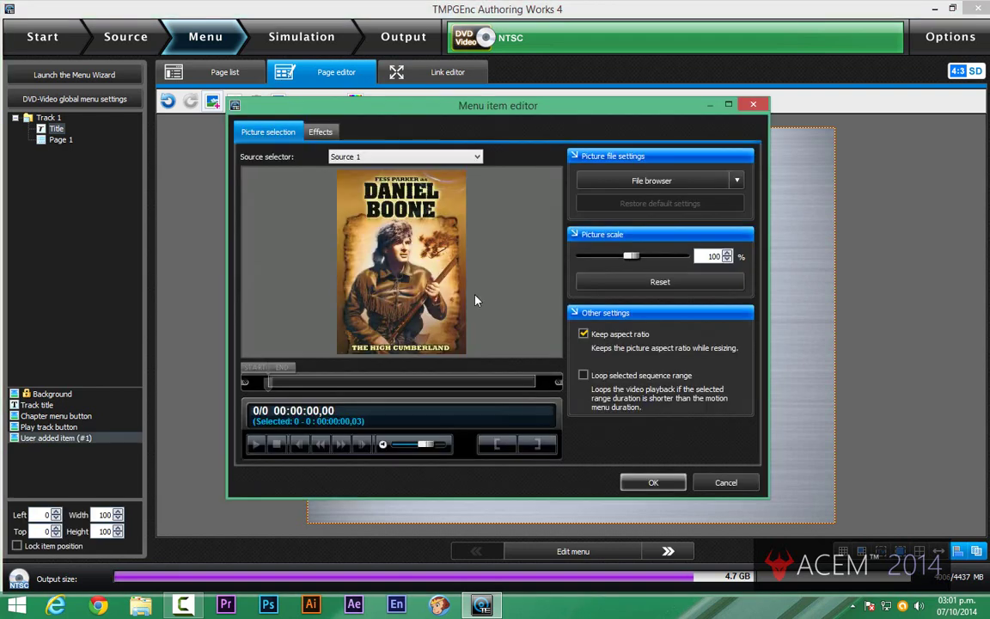
# Turn off Keep aspect ratio for the poster, enlarge it to about 331 × 326 around the page's left half, and move it to back.
pyautogui.click(584, 334)
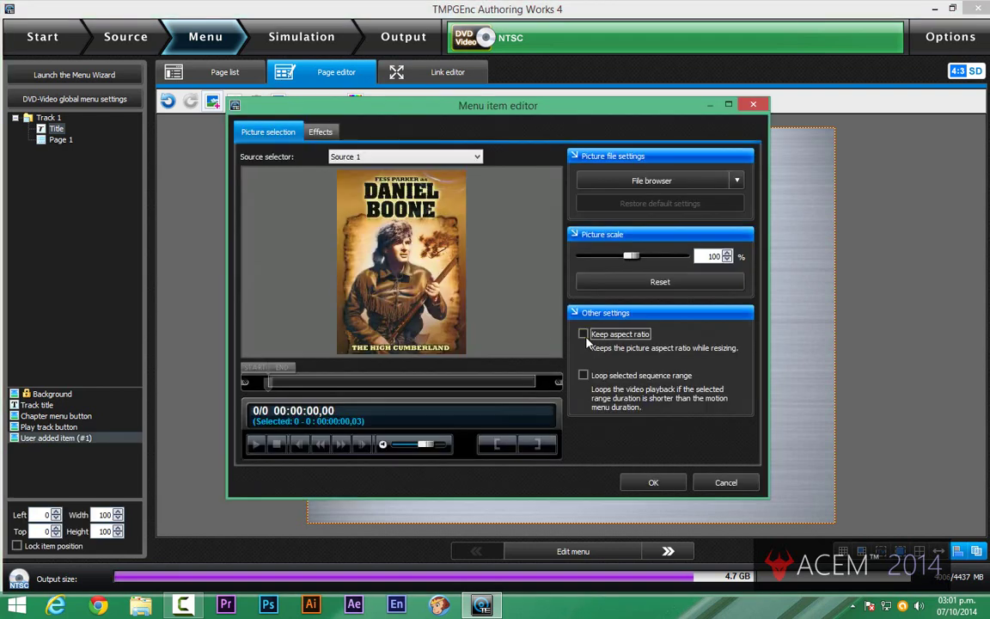
pyautogui.click(636, 481)
pyautogui.moveTo(379, 205); pyautogui.dragTo(538, 359)
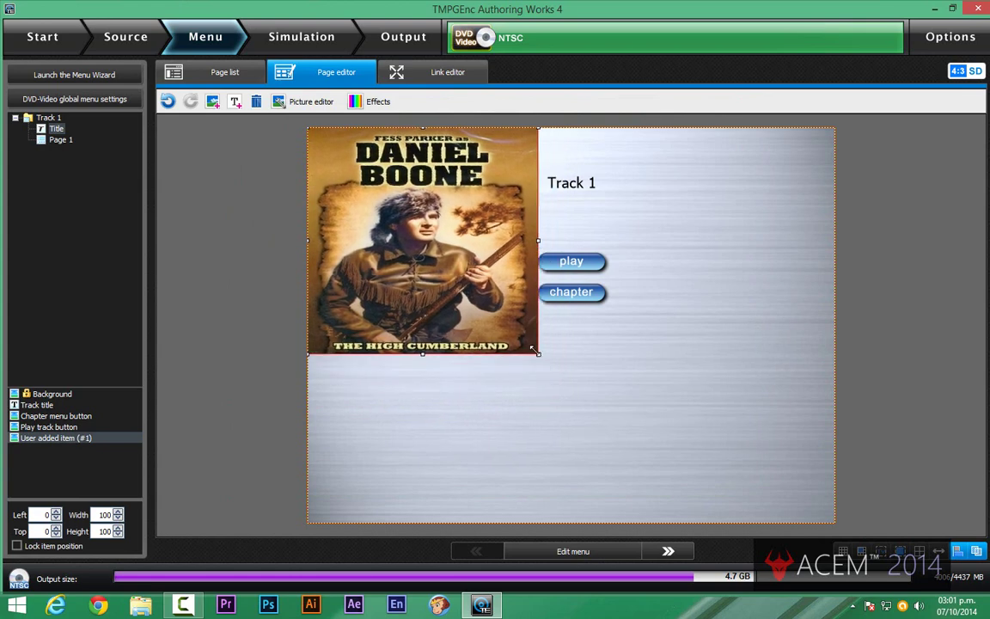
pyautogui.moveTo(486, 254); pyautogui.dragTo(540, 306)
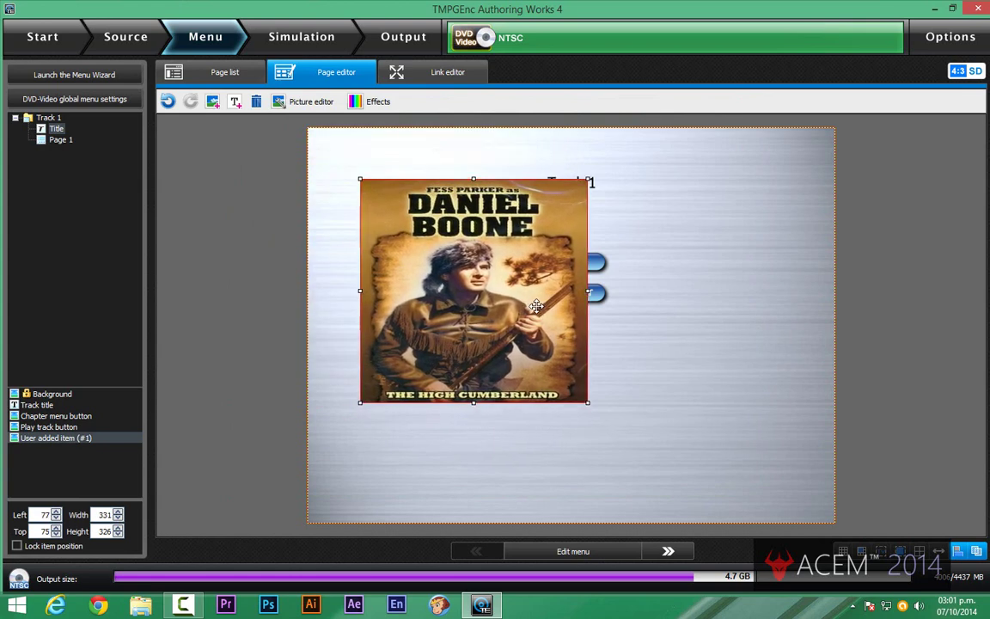
pyautogui.rightClick(538, 308)
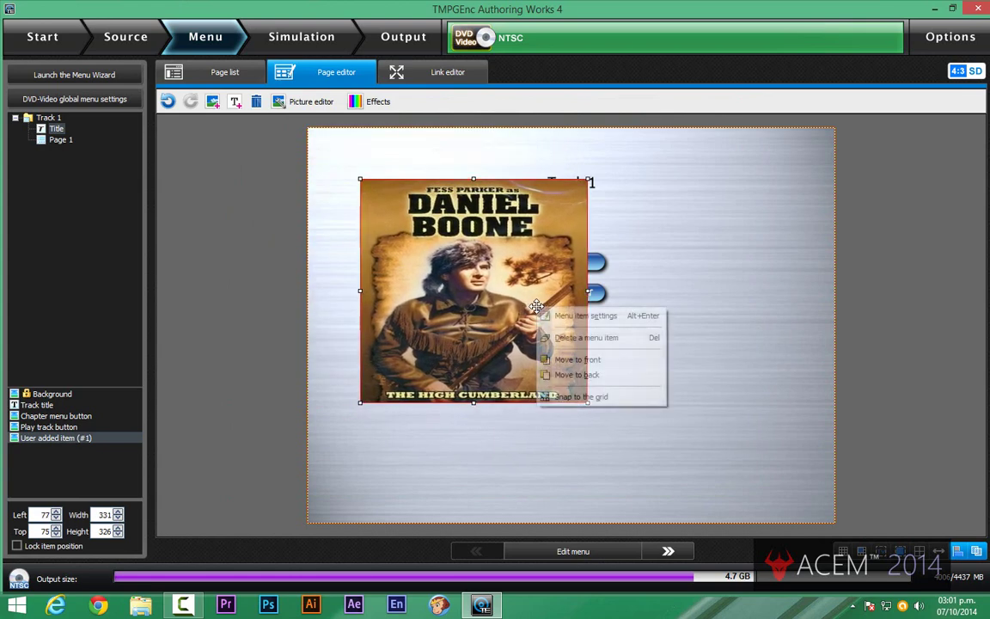
pyautogui.click(596, 376)
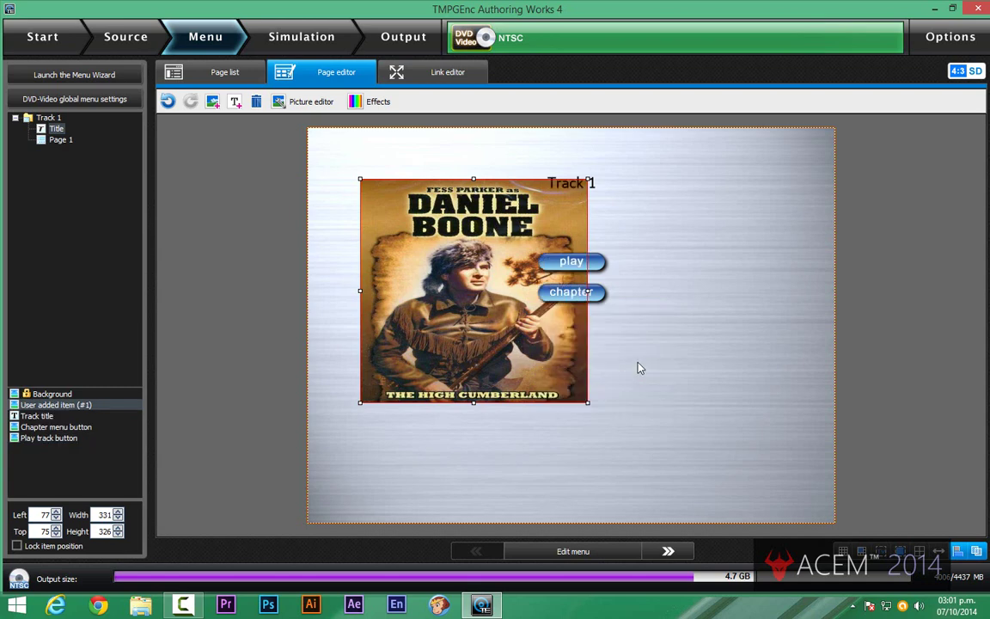
# Move the play and chapter buttons below and right of the poster and the Track 1 title above it, and display the inner safe-area frame.
pyautogui.moveTo(616, 265); pyautogui.dragTo(684, 473)
pyautogui.click(578, 182)
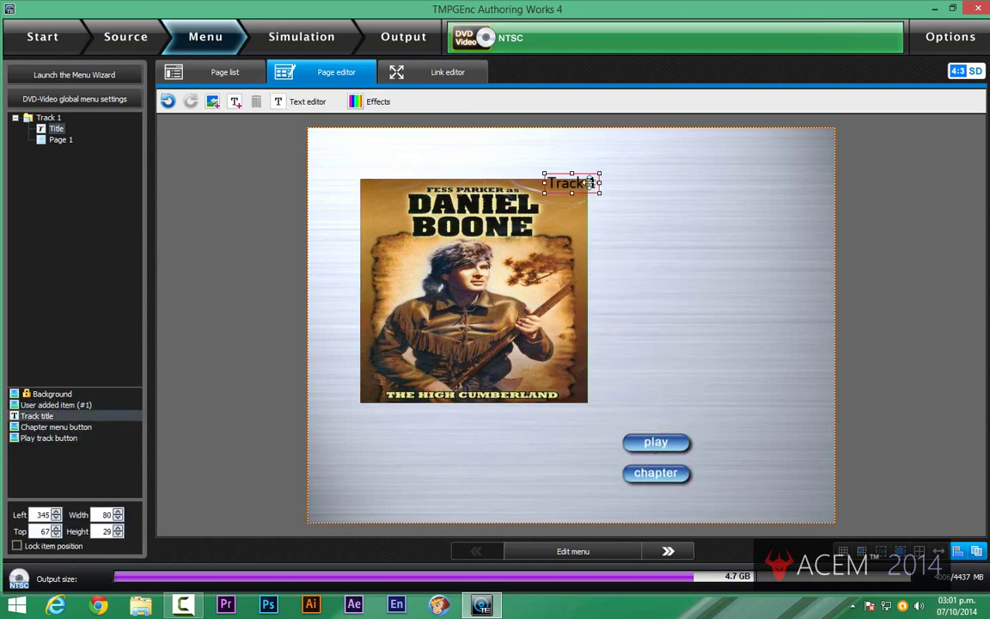
pyautogui.moveTo(579, 182); pyautogui.dragTo(656, 148)
pyautogui.click(647, 307)
pyautogui.click(430, 254)
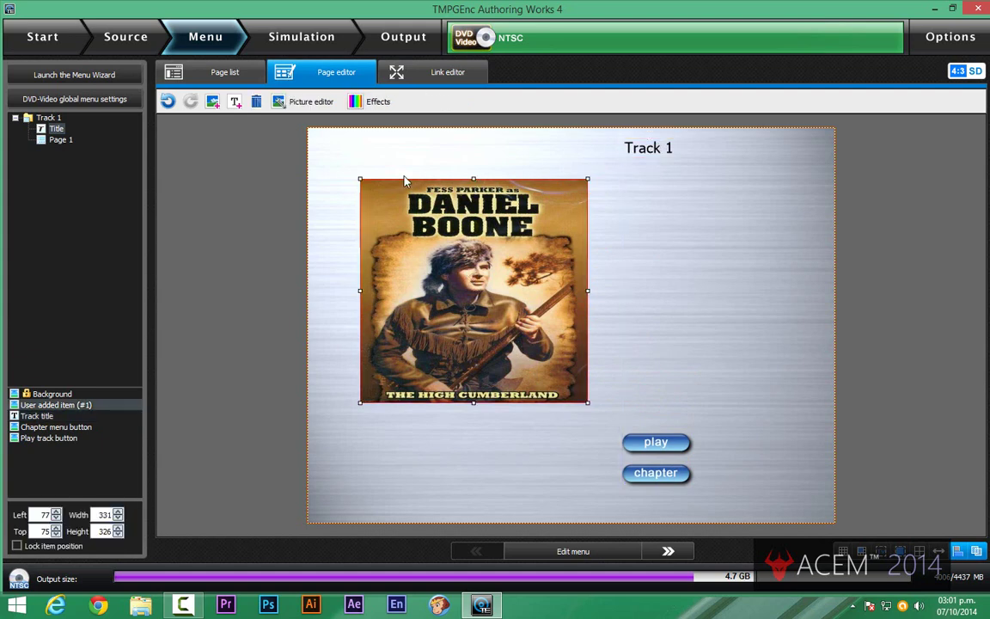
pyautogui.click(373, 155)
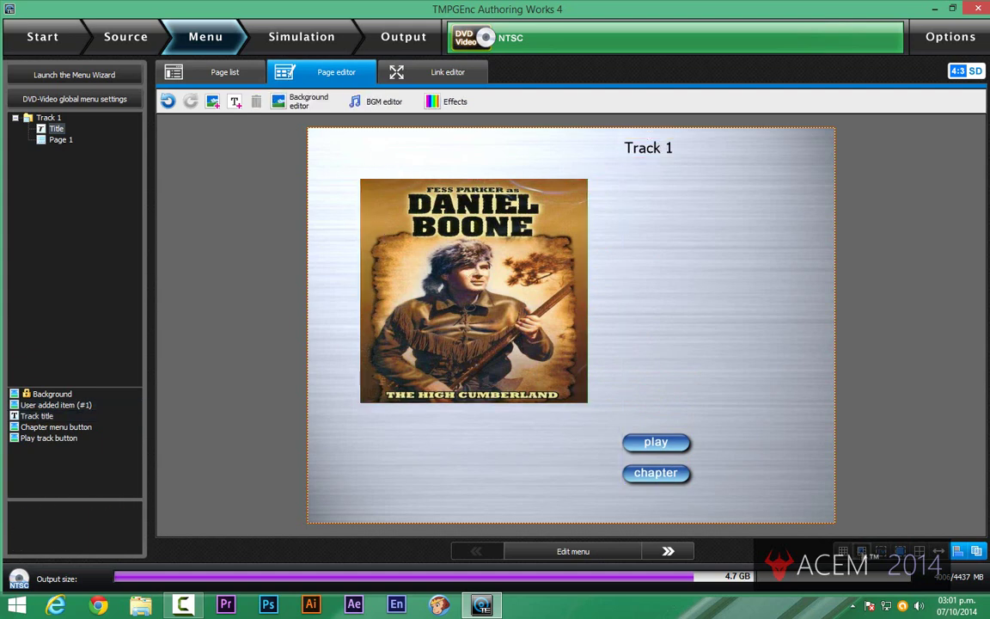
pyautogui.click(792, 497)
# Replace the page background with main.psd from the desktop's imágenes folder, browsing with the All files filter.
pyautogui.doubleClick(636, 261)
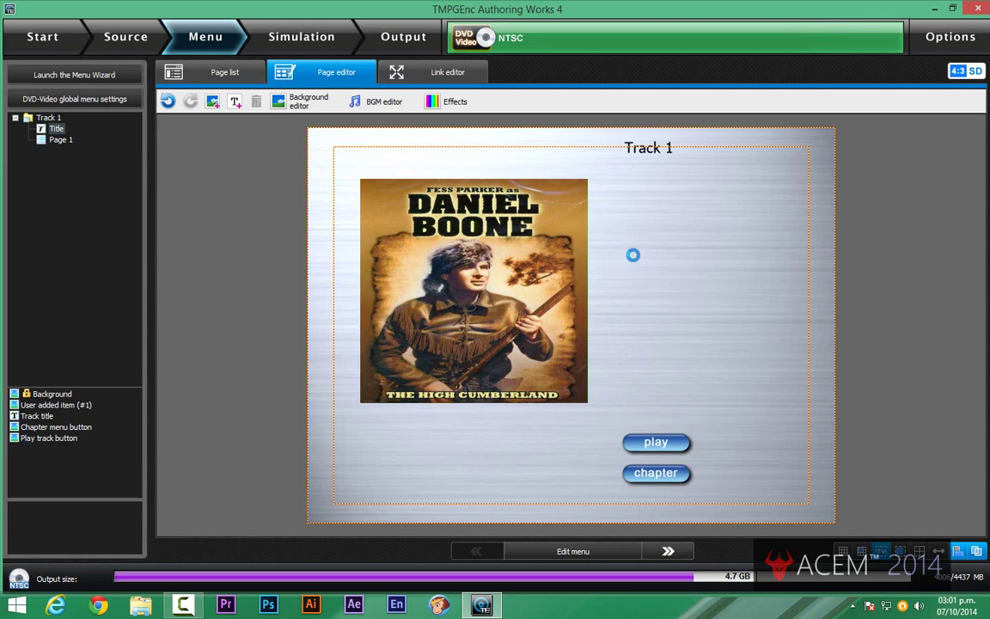
pyautogui.click(455, 86)
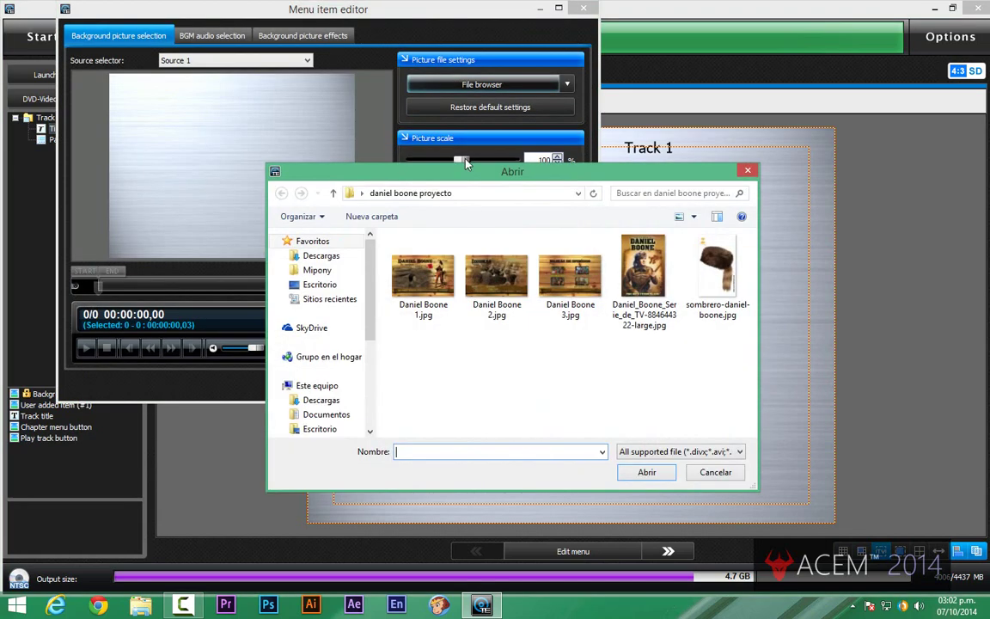
pyautogui.click(677, 451)
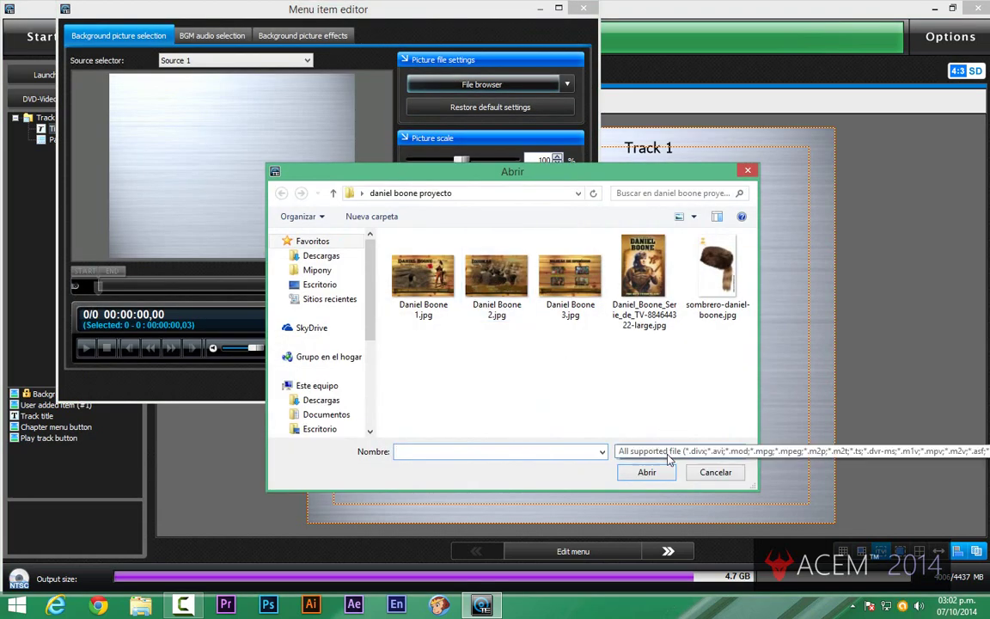
pyautogui.click(646, 589)
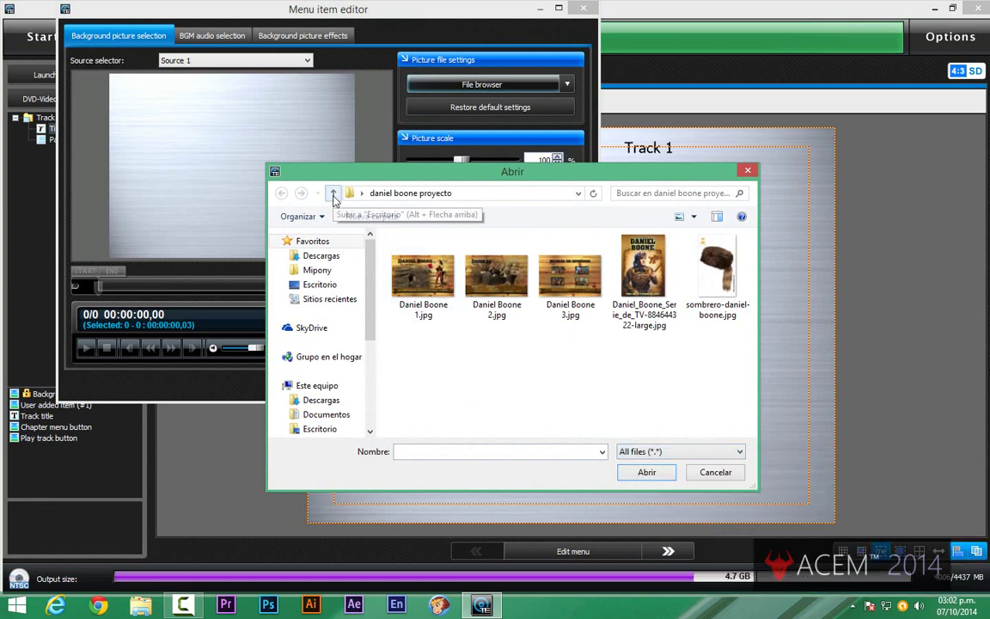
pyautogui.click(334, 195)
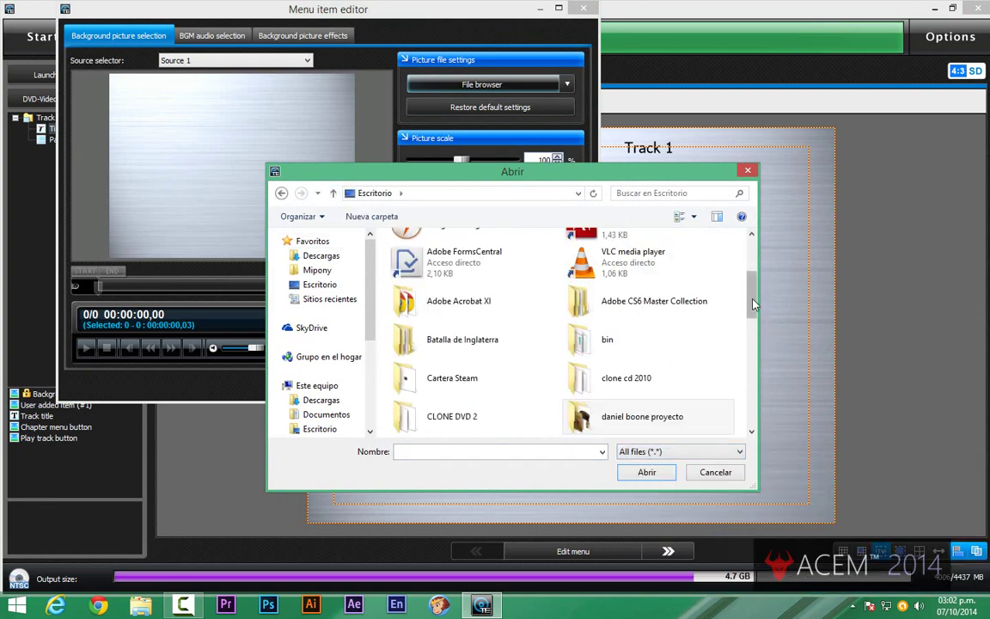
pyautogui.scroll(-2, 753, 340)
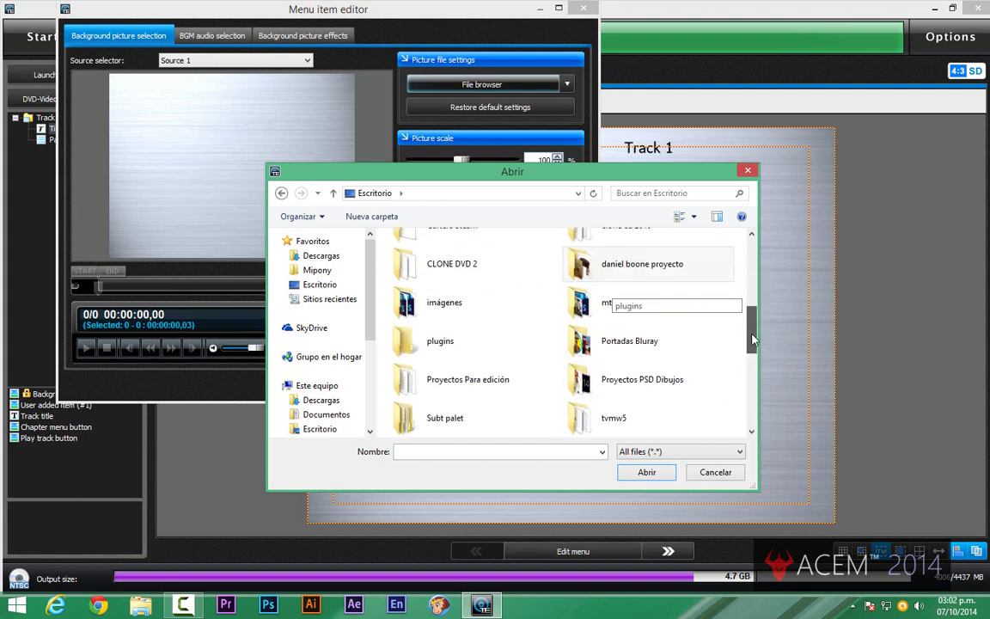
pyautogui.doubleClick(438, 296)
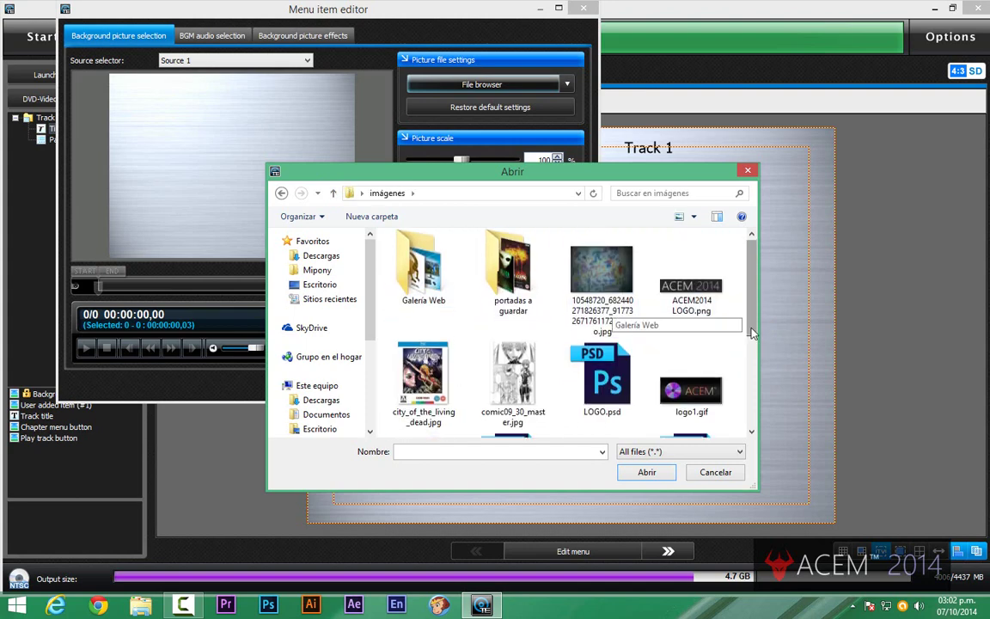
pyautogui.scroll(-2, 748, 370)
pyautogui.scroll(-1, 746, 369)
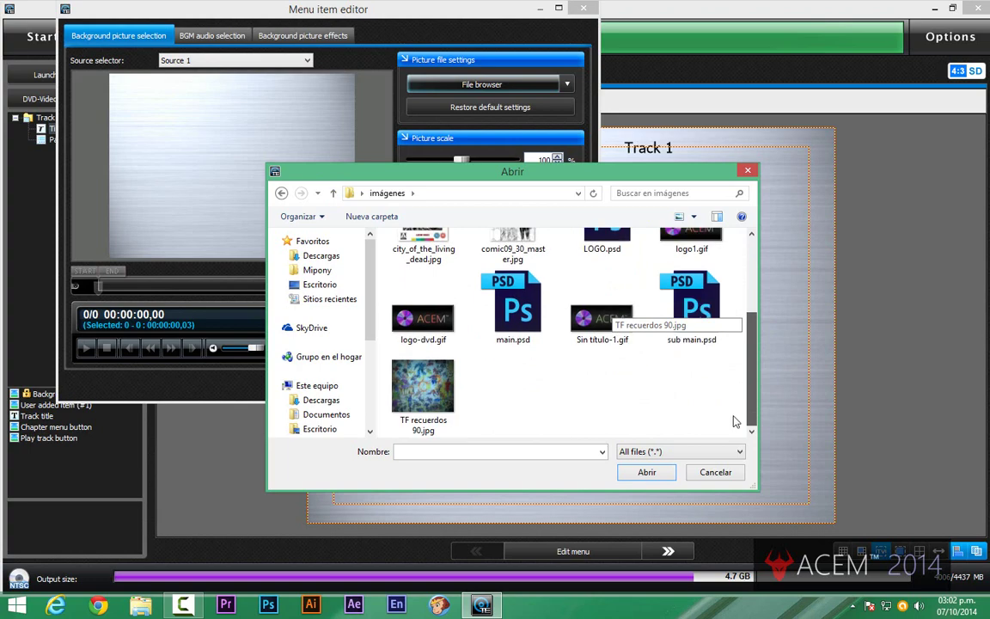
pyautogui.click(521, 315)
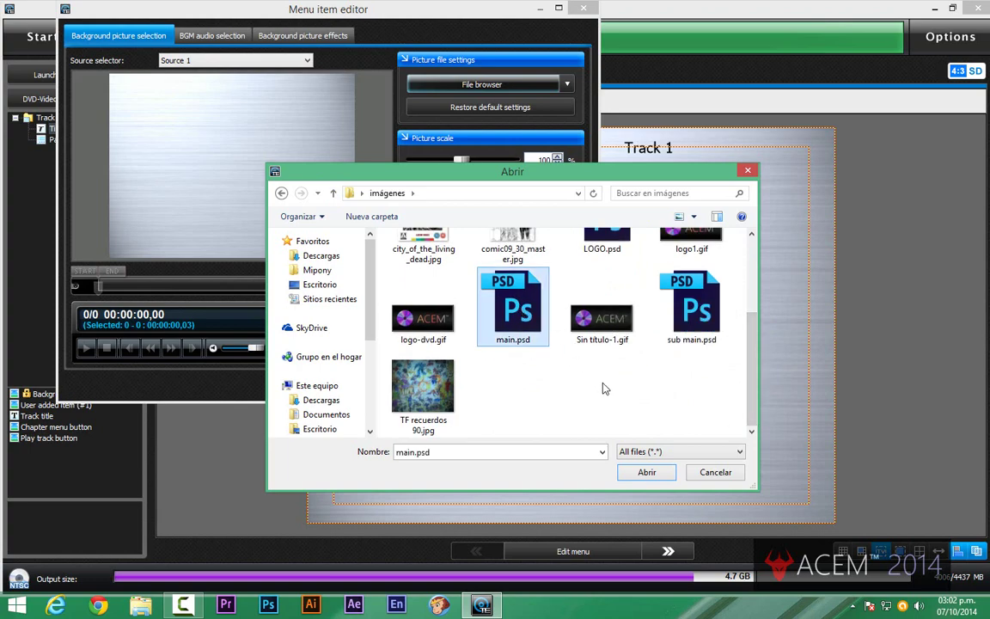
pyautogui.click(630, 477)
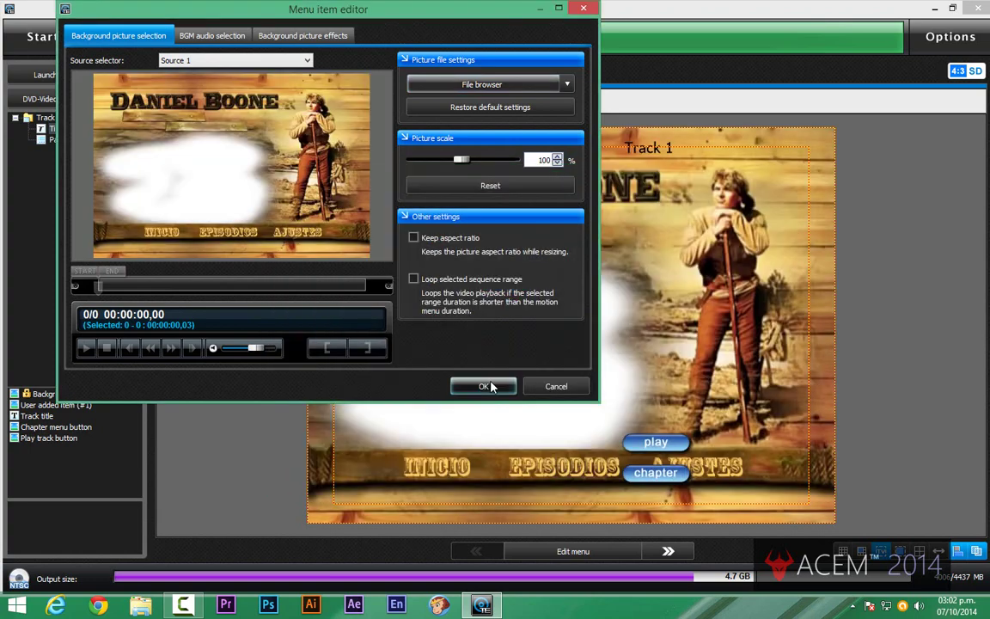
pyautogui.click(488, 386)
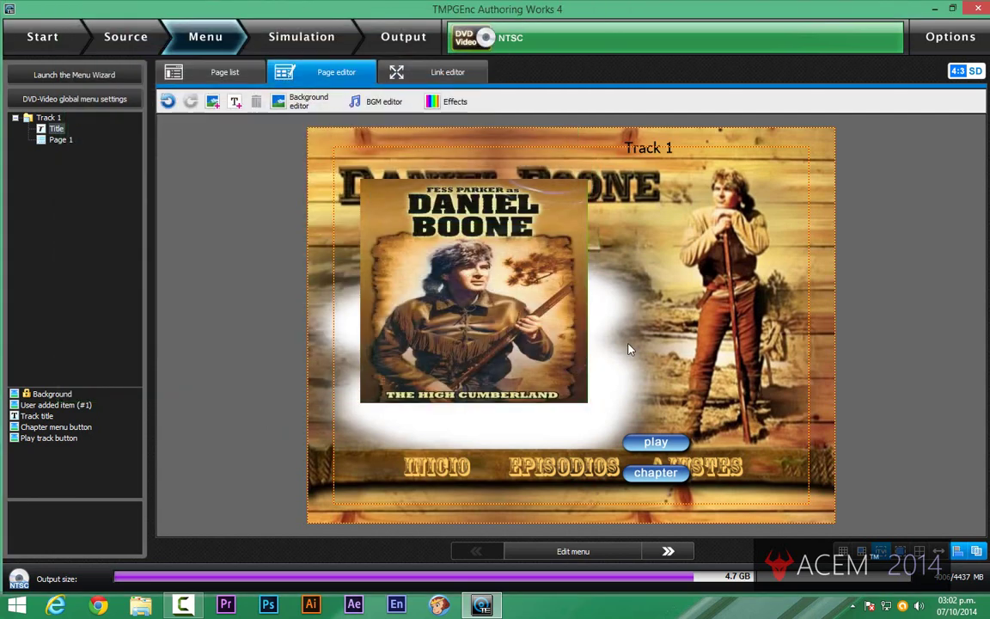
# Restore the default picture settings of the page background and apply them.
pyautogui.doubleClick(681, 256)
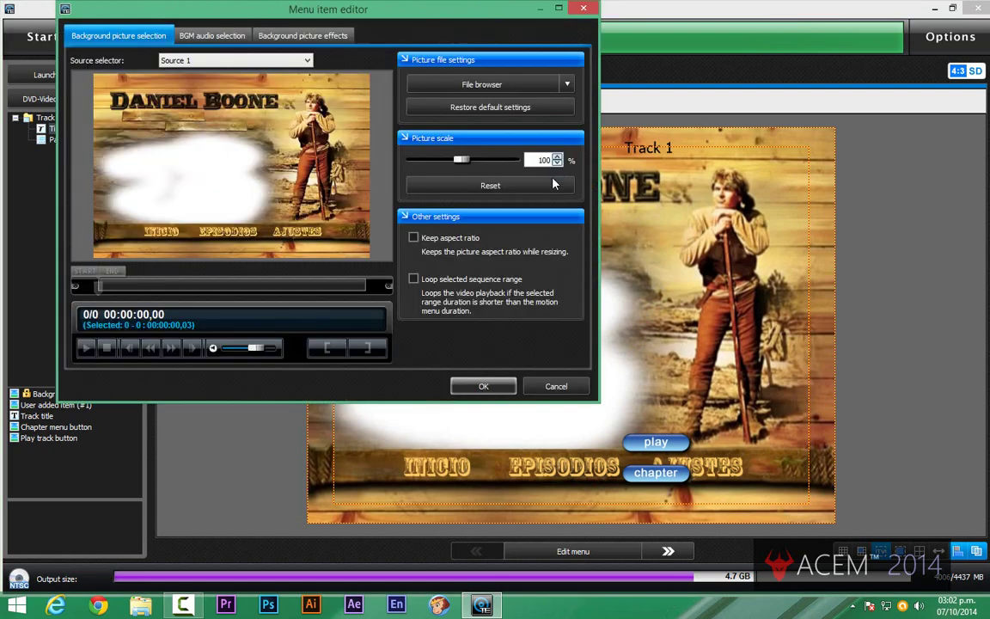
pyautogui.click(492, 107)
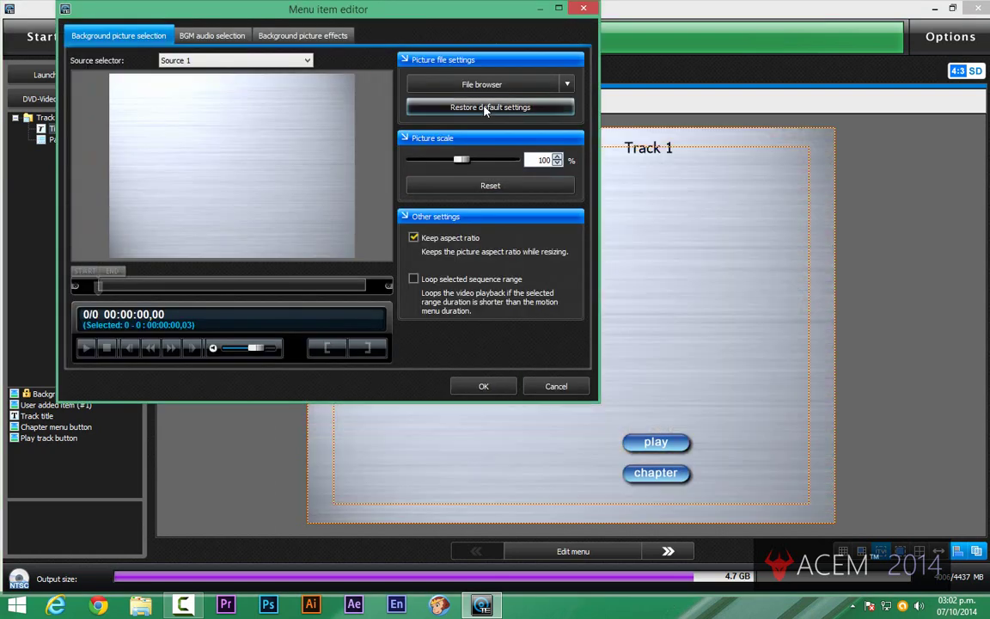
pyautogui.click(506, 388)
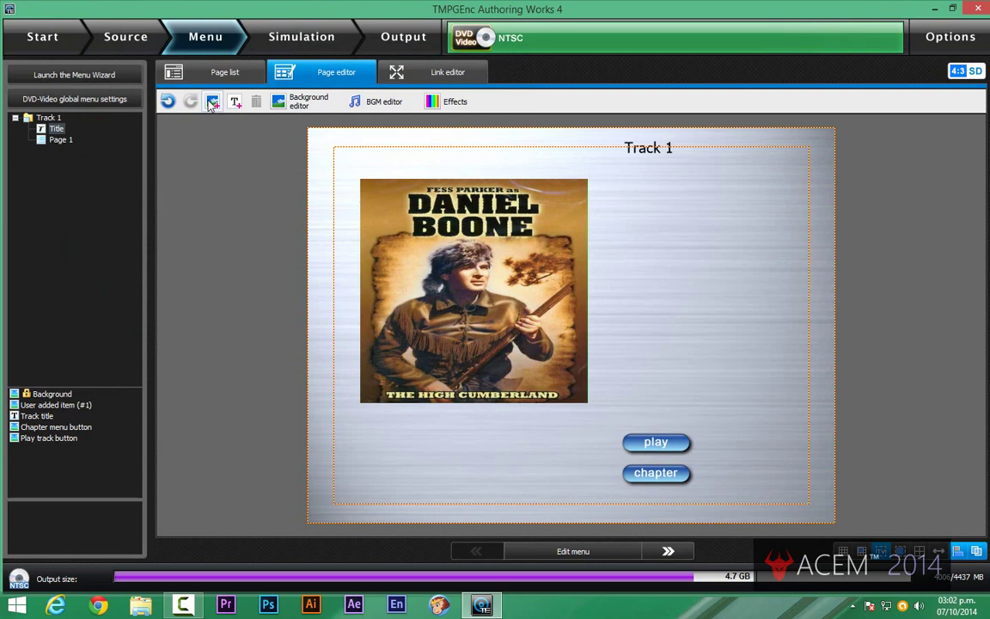
# Add main.psd from the imágenes folder to the title page as a second picture item.
pyautogui.click(212, 103)
pyautogui.click(386, 219)
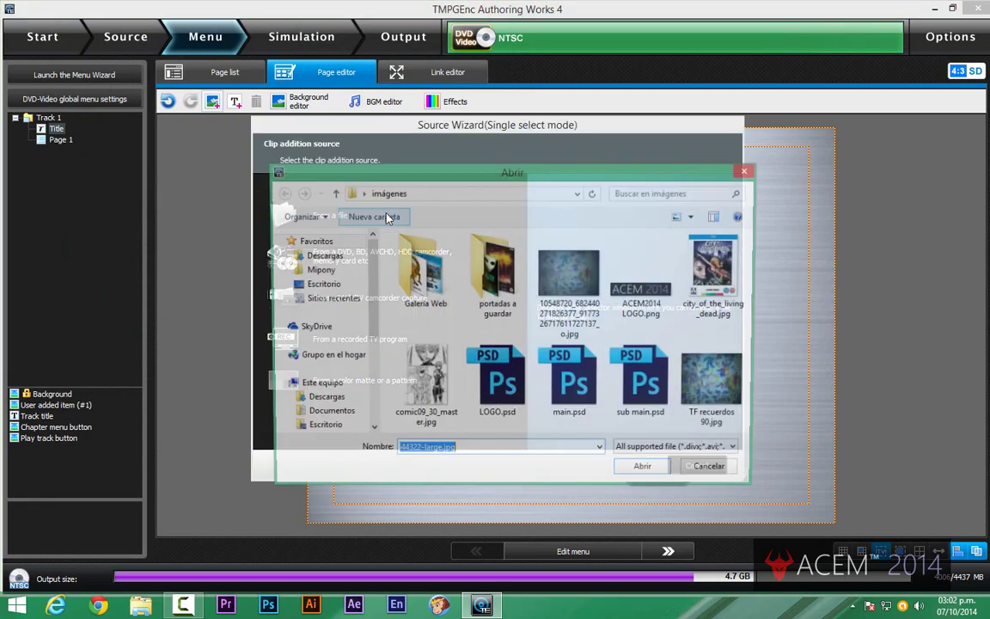
pyautogui.click(573, 391)
pyautogui.click(646, 472)
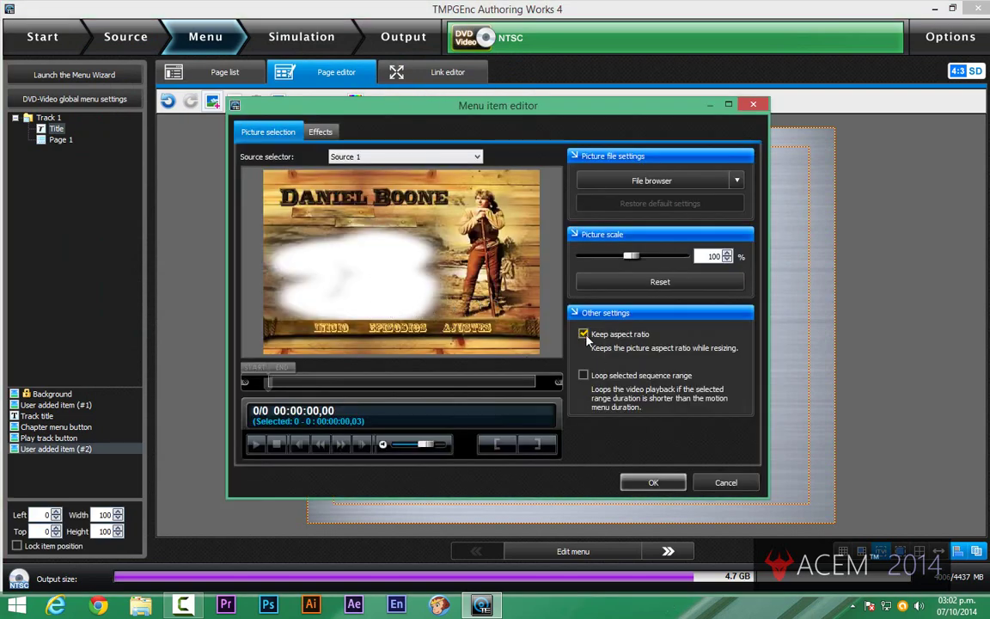
pyautogui.click(640, 482)
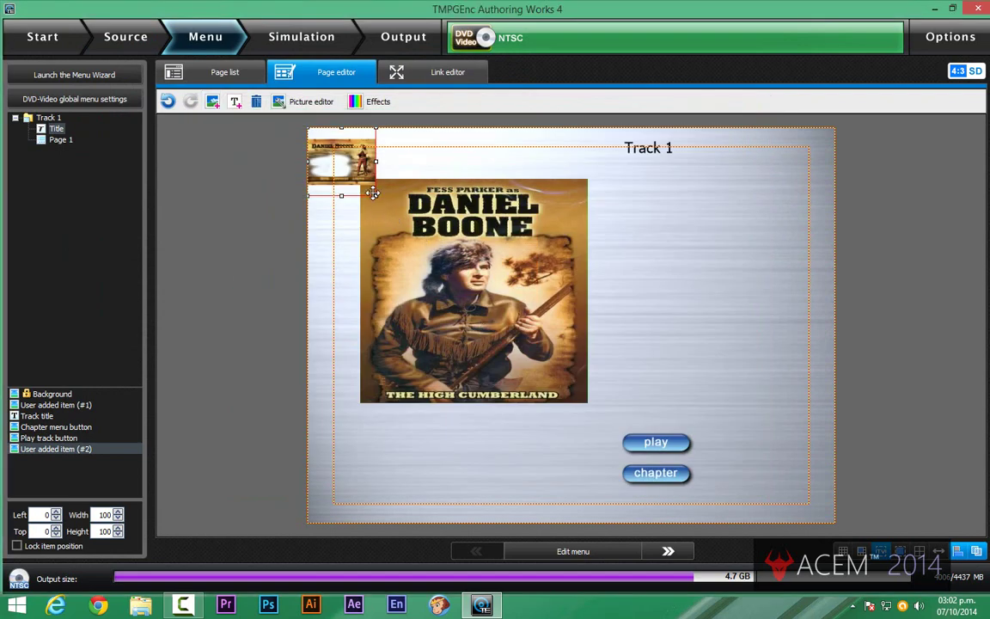
# Enlarge the main.psd picture to about 767 × 576 to cover the whole page and turn off its Keep aspect ratio option.
pyautogui.moveTo(376, 196); pyautogui.dragTo(832, 522)
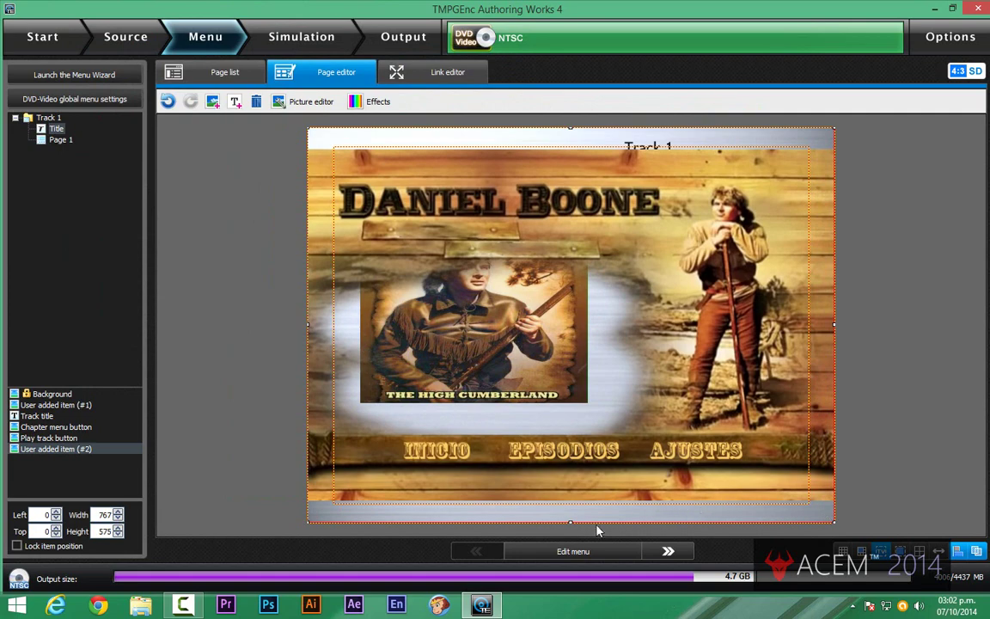
pyautogui.moveTo(570, 528); pyautogui.dragTo(569, 525)
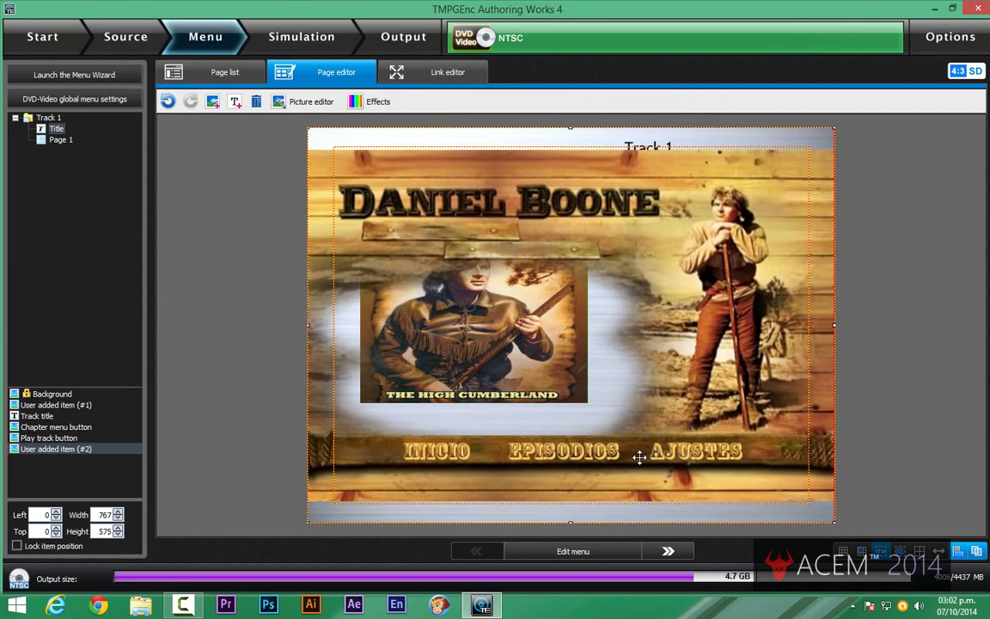
pyautogui.doubleClick(684, 263)
pyautogui.click(583, 333)
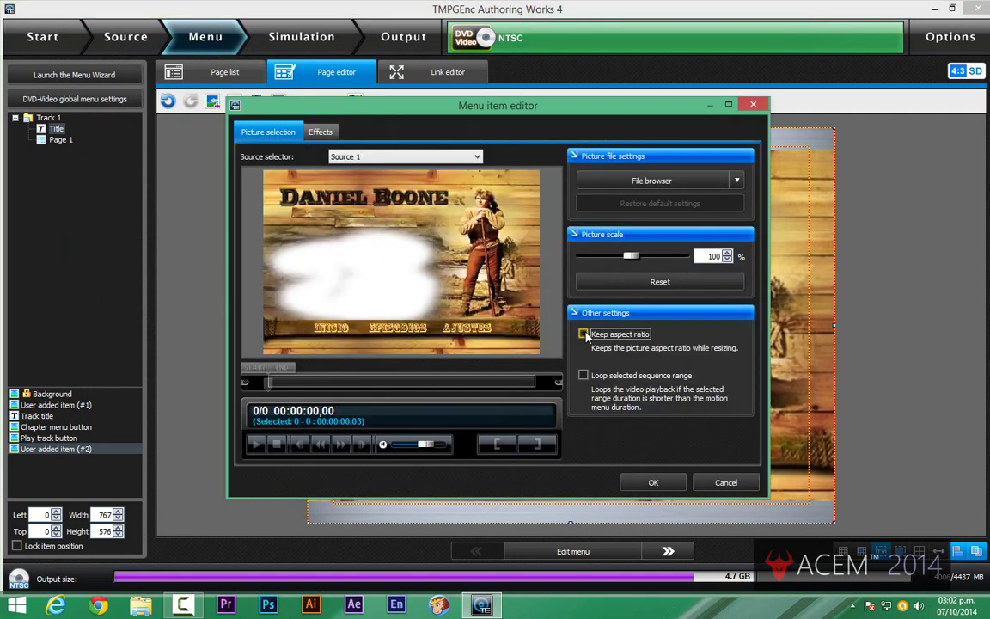
pyautogui.click(653, 482)
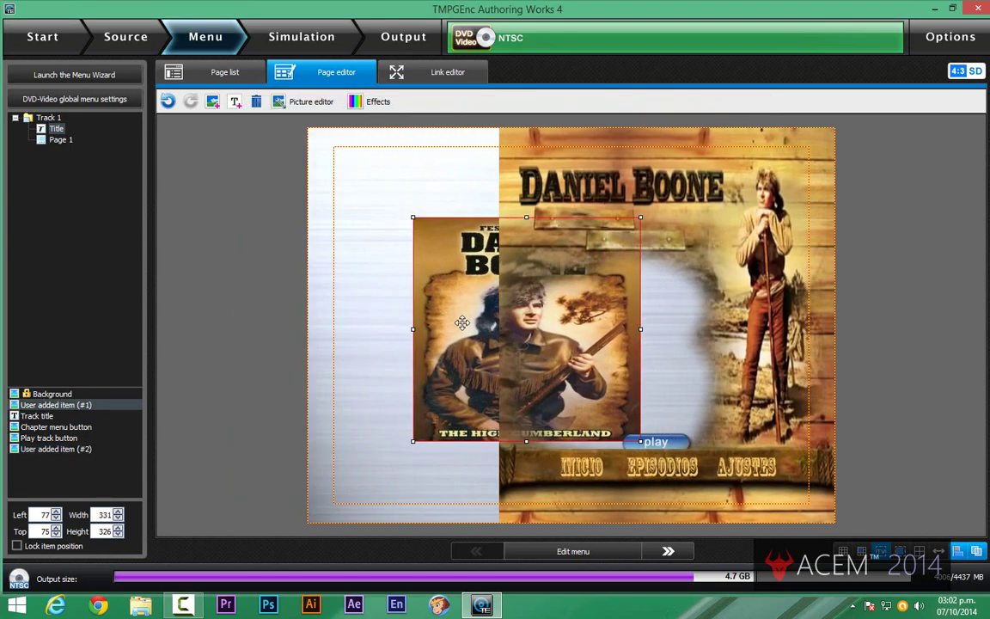
# Enlarge the Daniel Boone poster picture to about 533 × 437, narrowing main.psd to about 341 wide to uncover it.
pyautogui.moveTo(407, 446); pyautogui.dragTo(353, 474)
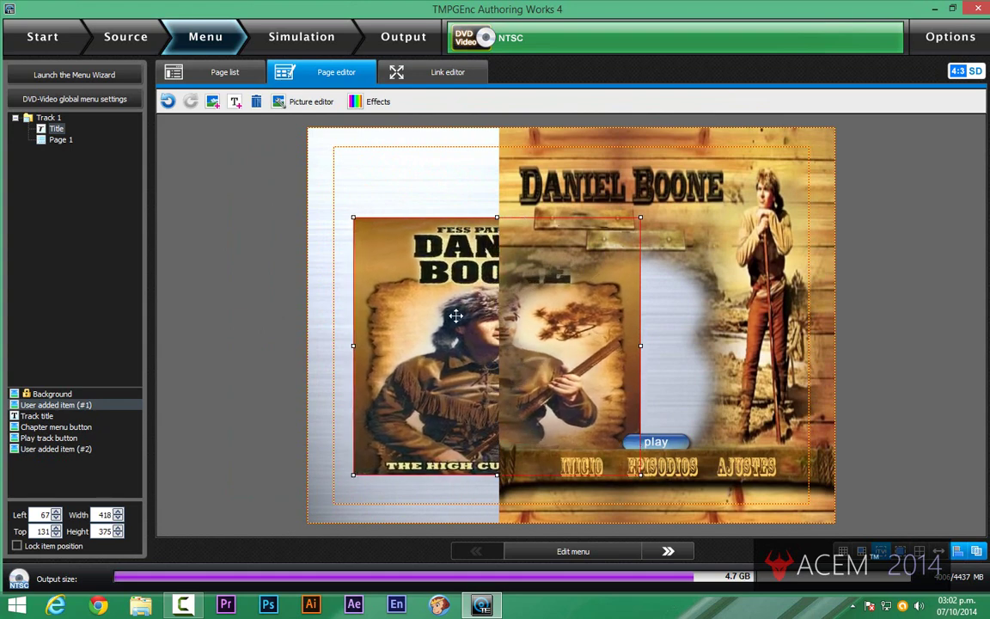
pyautogui.moveTo(496, 215); pyautogui.dragTo(496, 201)
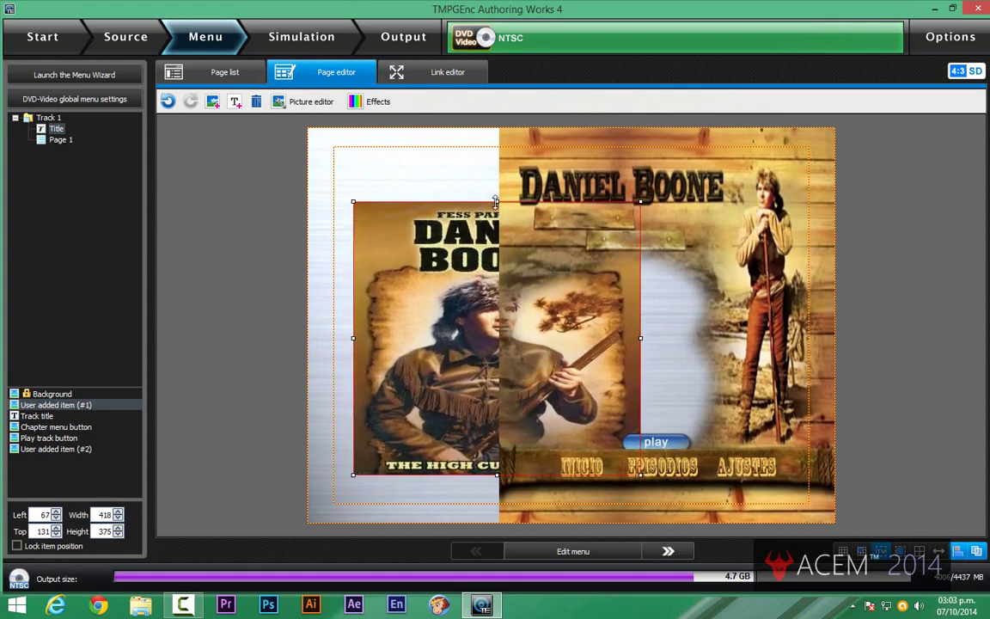
pyautogui.click(501, 325)
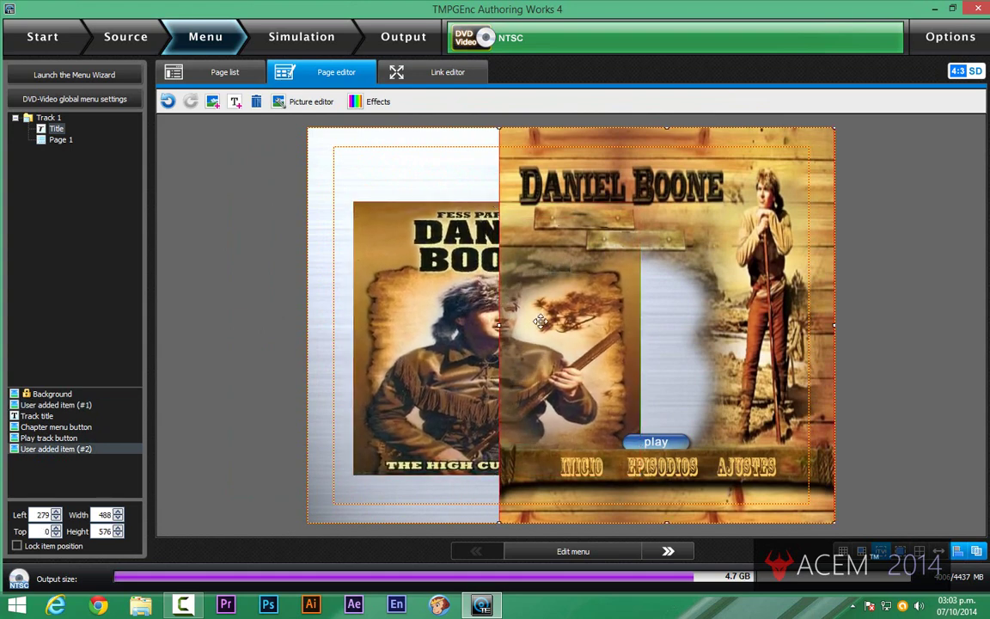
pyautogui.moveTo(470, 326); pyautogui.dragTo(720, 338)
pyautogui.click(470, 329)
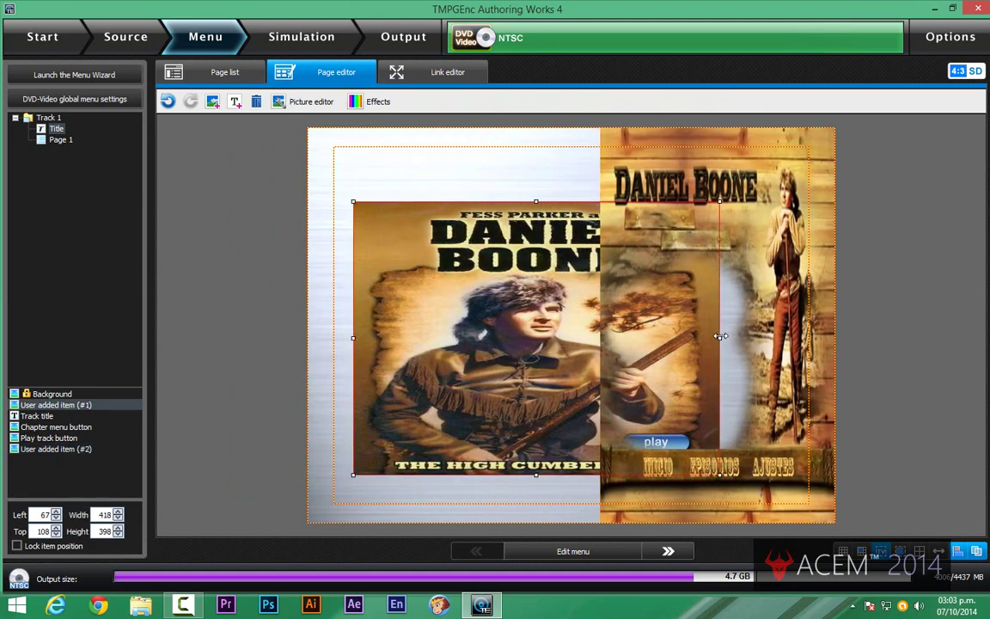
pyautogui.moveTo(537, 197); pyautogui.dragTo(536, 181)
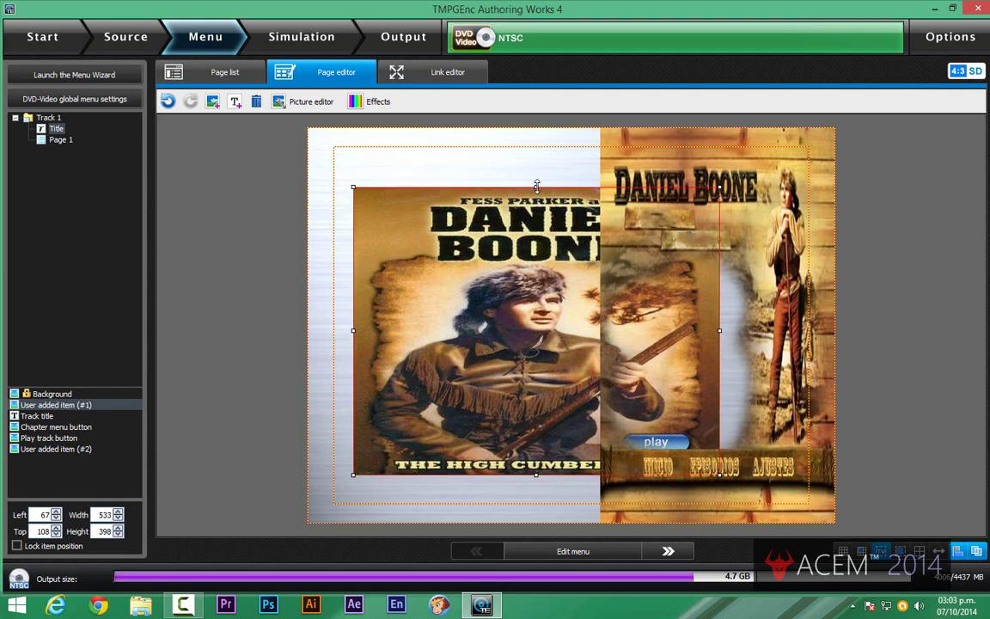
pyautogui.moveTo(535, 476); pyautogui.dragTo(532, 486)
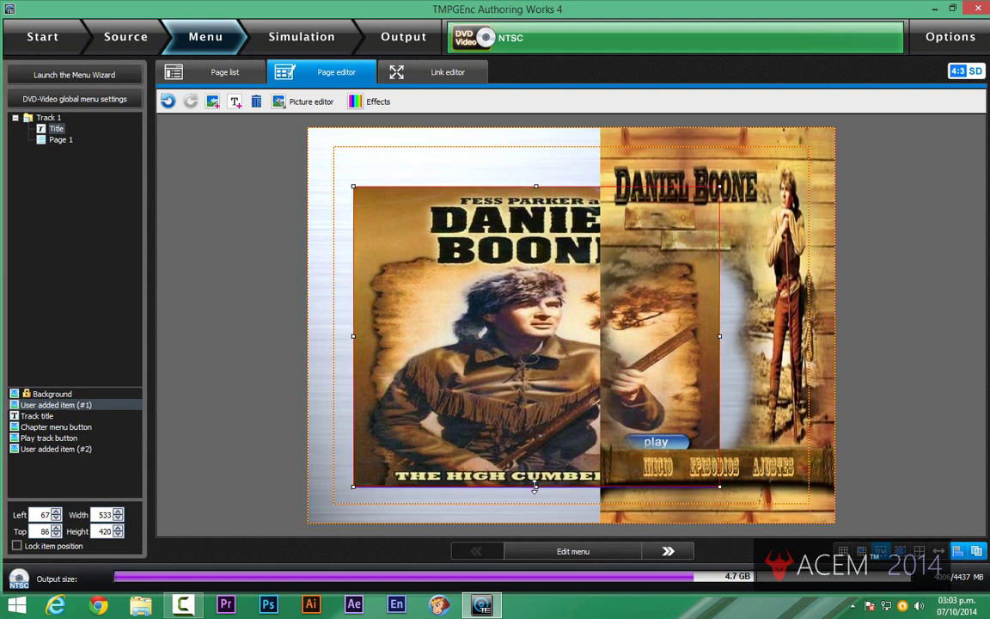
# Extend the poster picture's left edge to about 39, making it 561 wide, and stretch main.psd back to about 765 × 576.
pyautogui.click(702, 295)
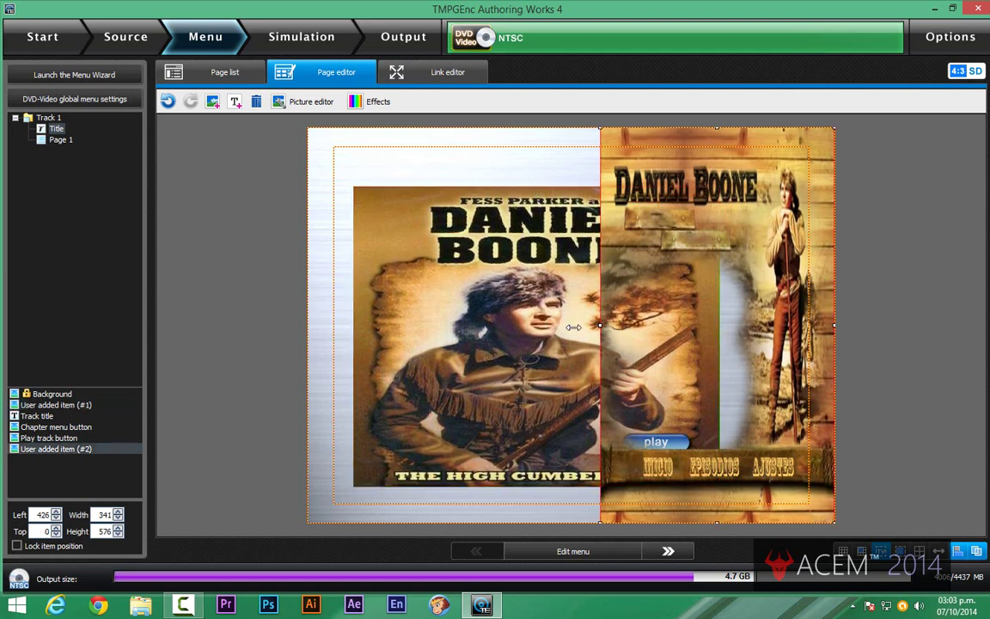
pyautogui.moveTo(573, 326); pyautogui.dragTo(307, 332)
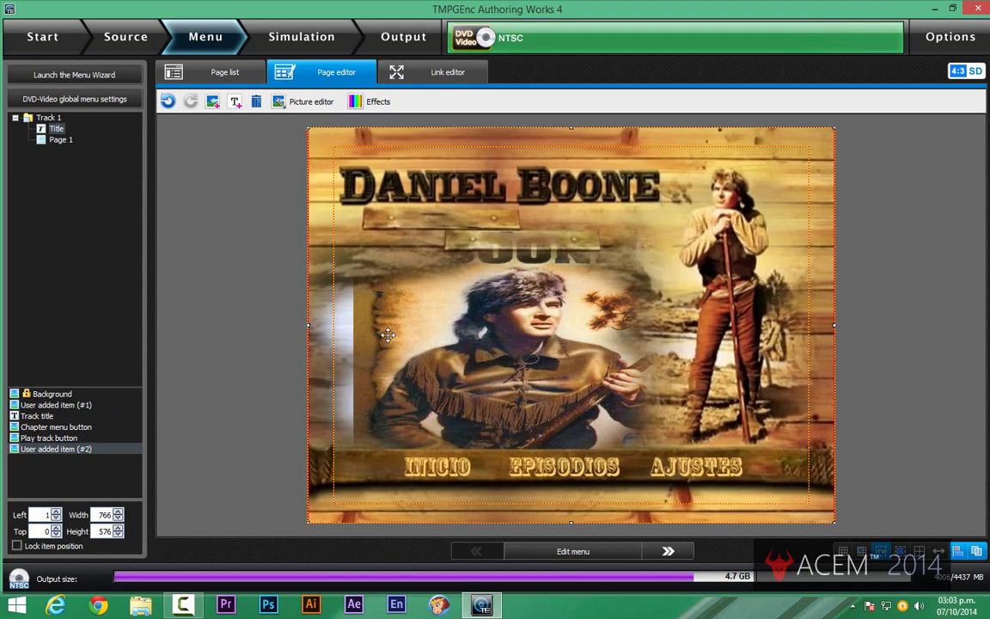
pyautogui.hotkey('ctrl', 'z')
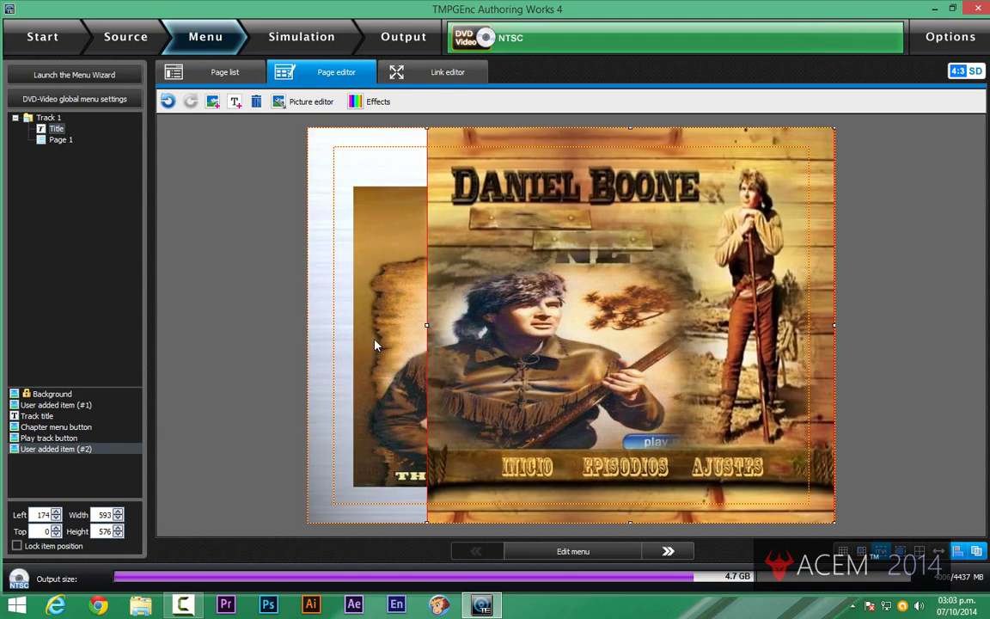
pyautogui.click(355, 339)
pyautogui.moveTo(349, 336); pyautogui.dragTo(307, 325)
pyautogui.click(432, 297)
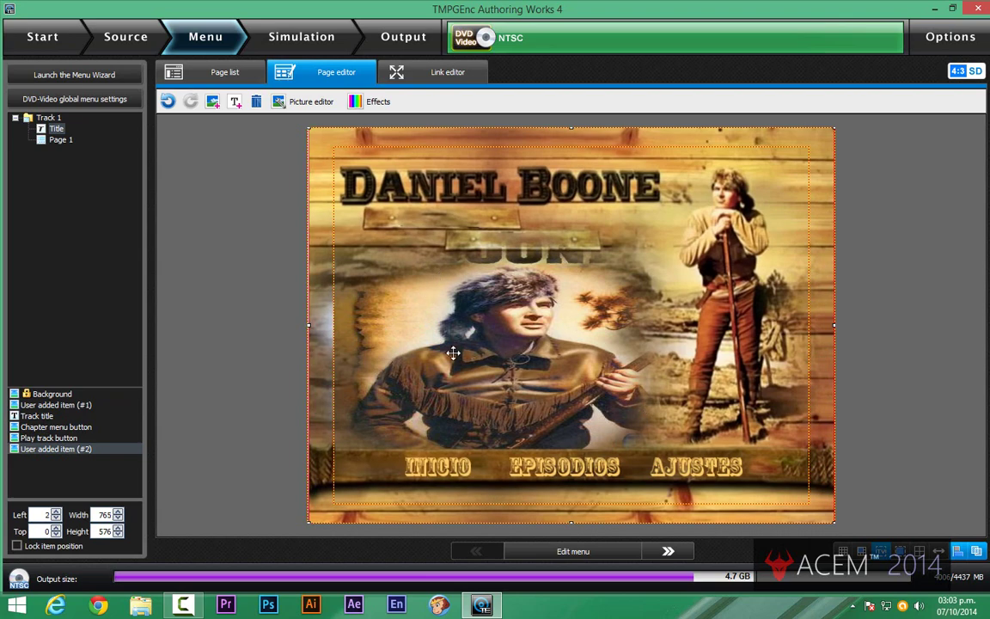
# Reduce the poster picture to about 551 × 419 with its top at 104, and stretch main.psd back to 768 × 576.
pyautogui.moveTo(312, 328); pyautogui.dragTo(632, 370)
pyautogui.click(536, 191)
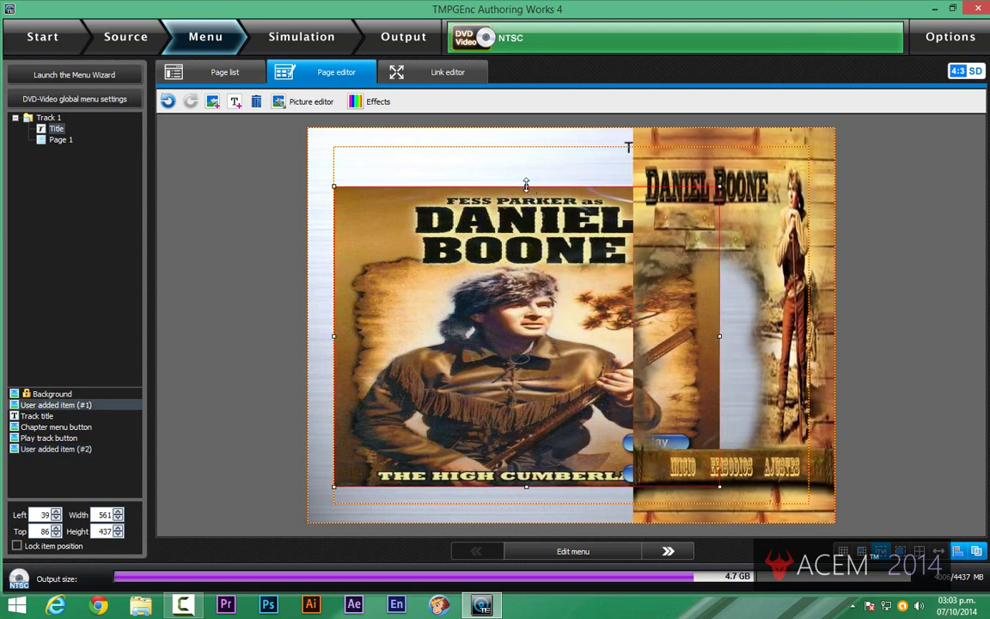
pyautogui.moveTo(526, 185); pyautogui.dragTo(526, 198)
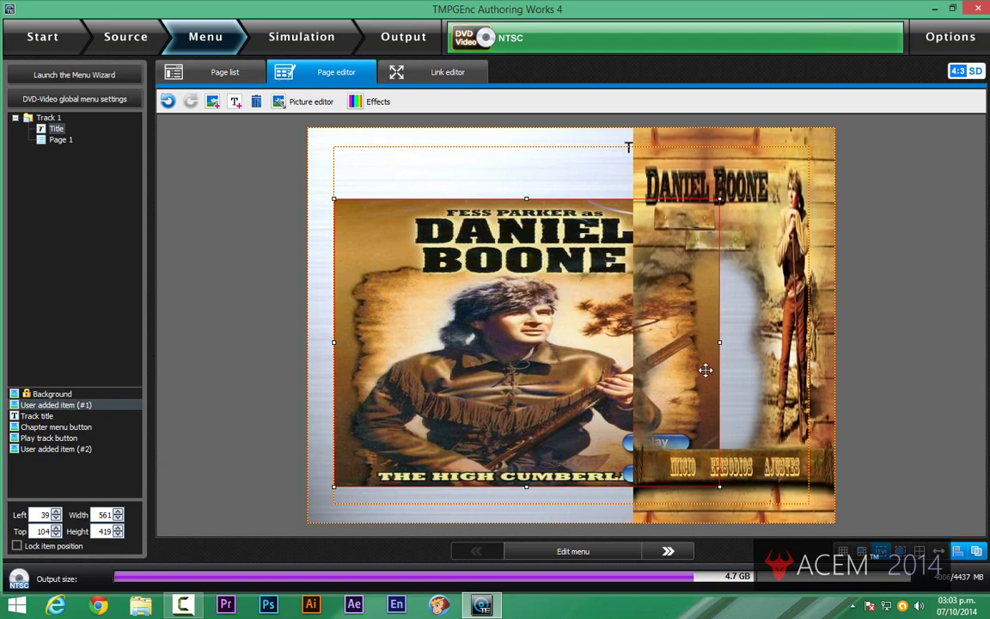
pyautogui.moveTo(721, 342); pyautogui.dragTo(308, 359)
pyautogui.click(633, 328)
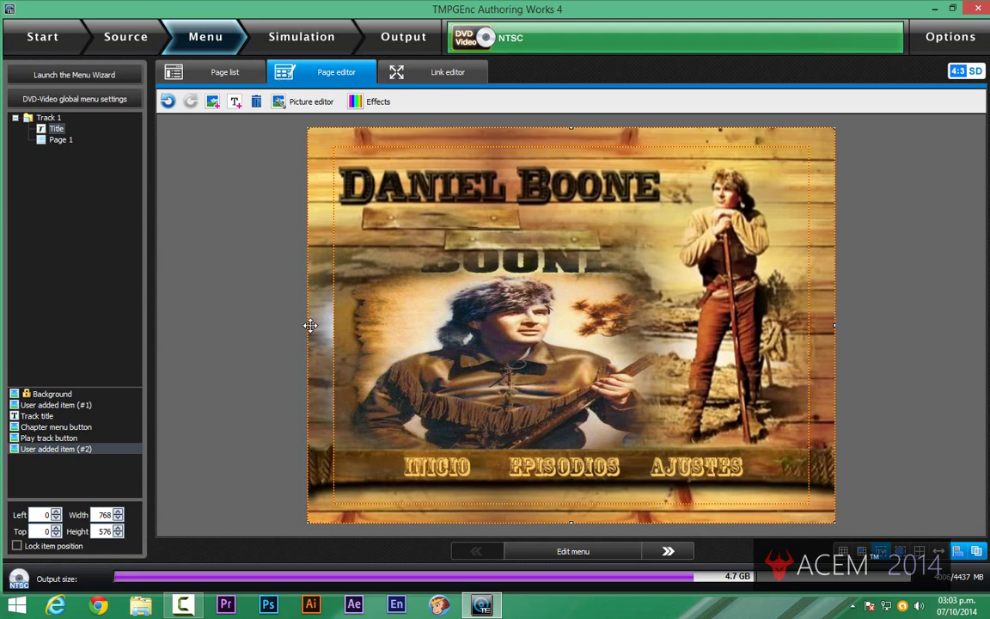
# Narrow main.psd to about 311 wide to uncover the poster picture and lock the poster's item position.
pyautogui.moveTo(308, 325); pyautogui.dragTo(621, 324)
pyautogui.click(399, 304)
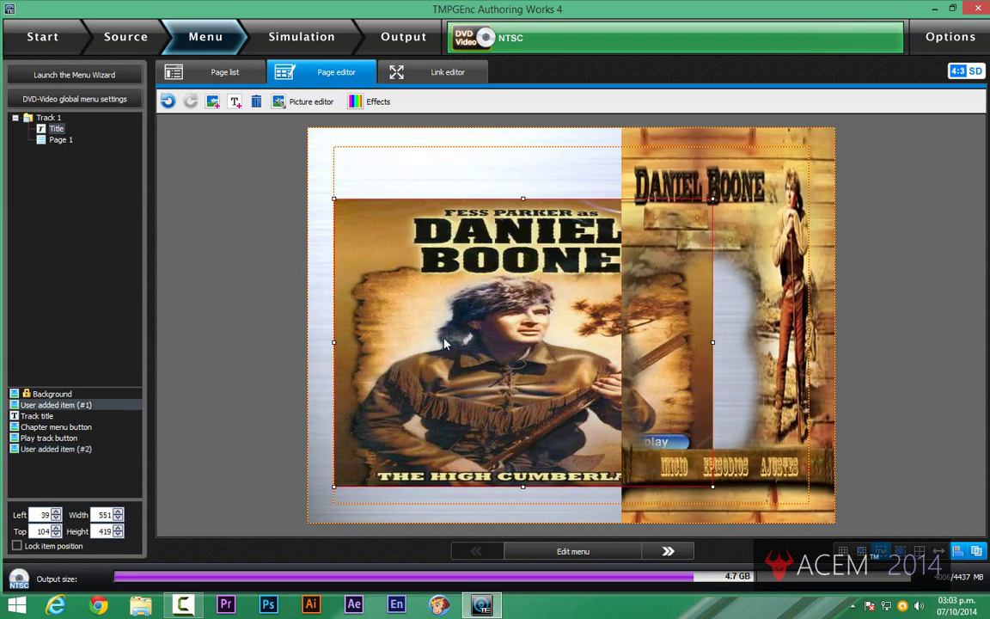
pyautogui.click(17, 546)
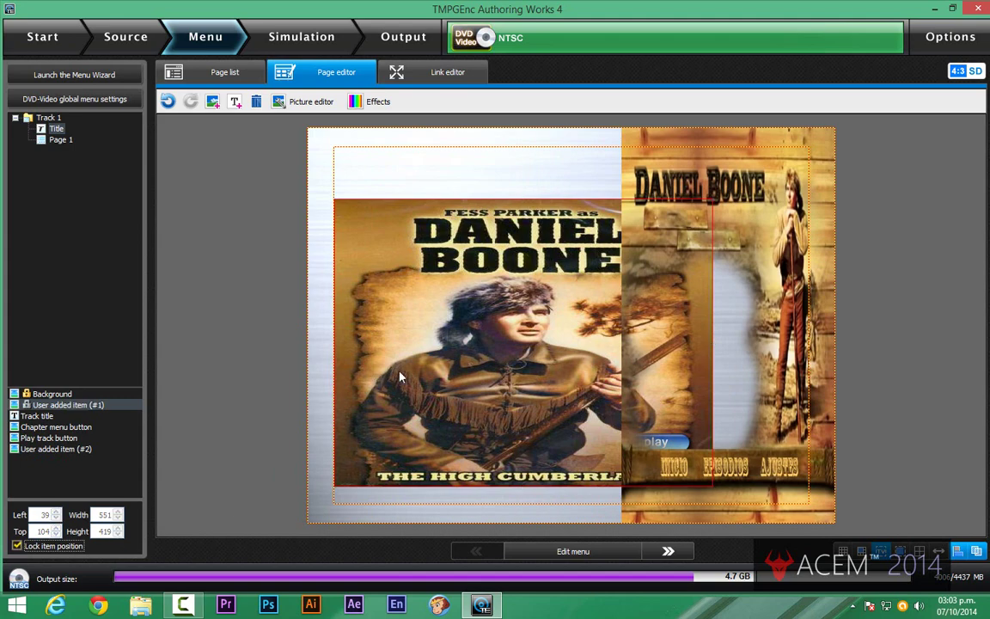
# Replace the poster picture's source with Movie_00_(dbt1c1.peon78).mpg from PROYECTOS TVMW5\Project_1 on the Expansión (E:) drive.
pyautogui.doubleClick(447, 321)
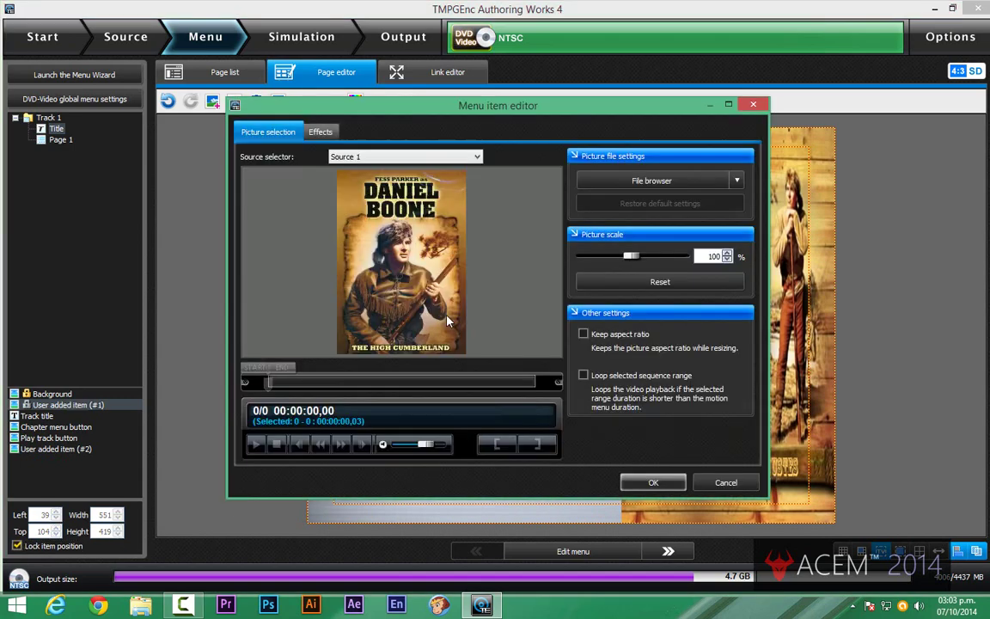
pyautogui.click(662, 180)
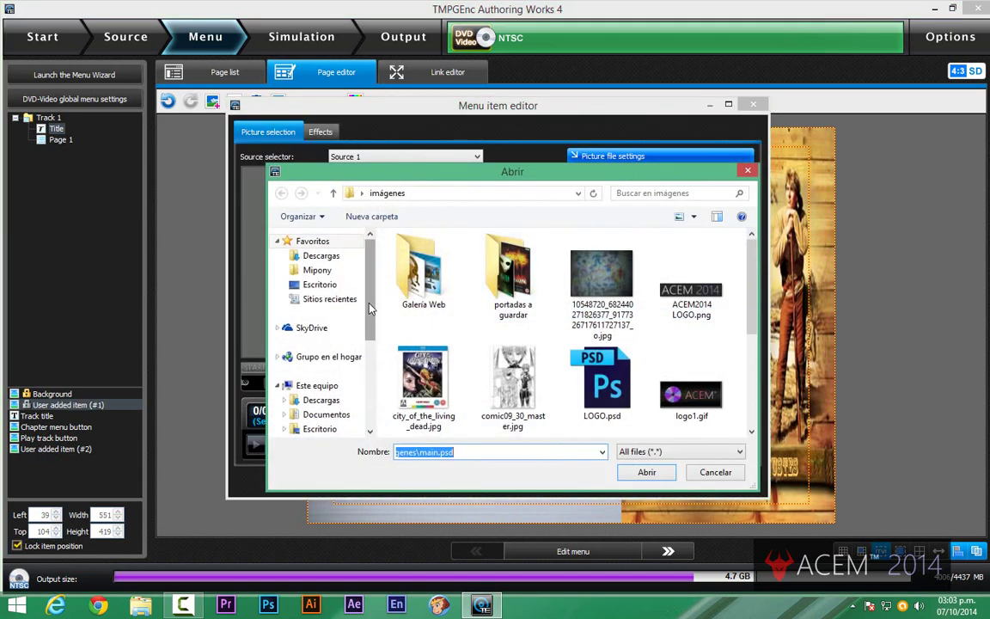
pyautogui.moveTo(369, 308); pyautogui.dragTo(370, 372)
pyautogui.click(318, 379)
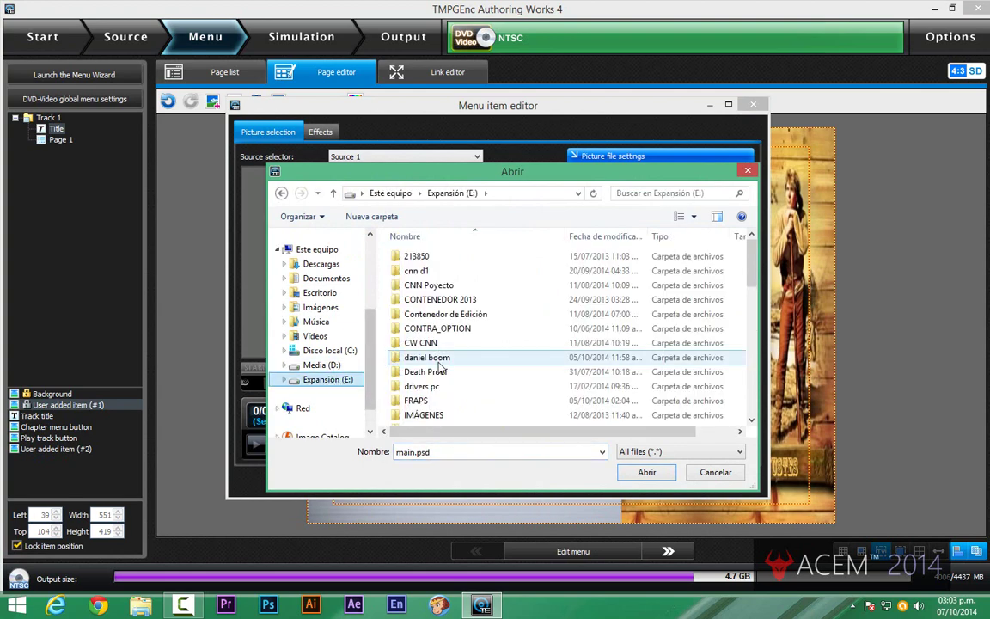
pyautogui.scroll(-2, 461, 333)
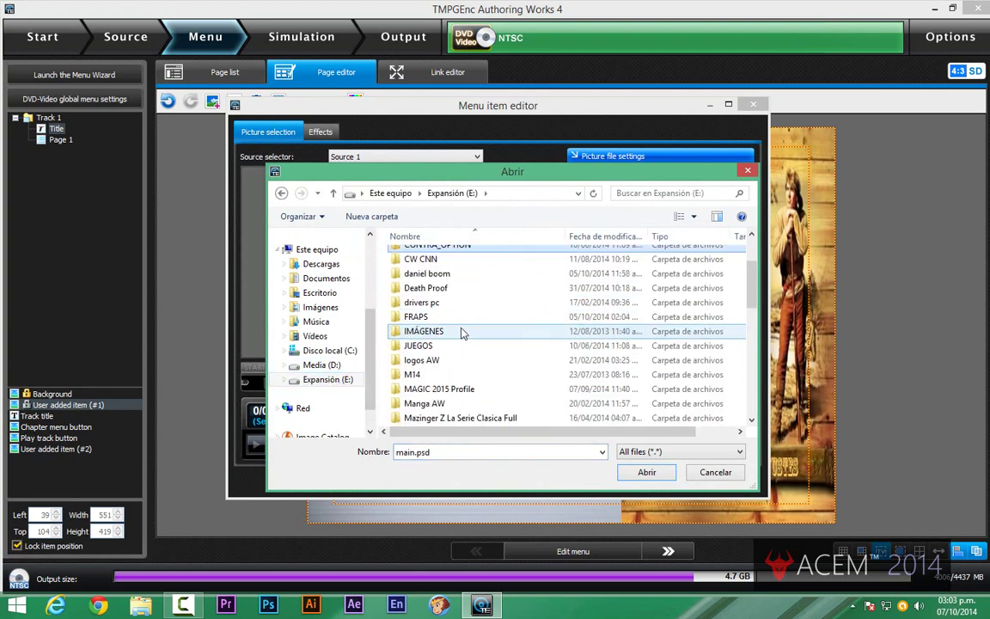
pyautogui.scroll(-3, 461, 334)
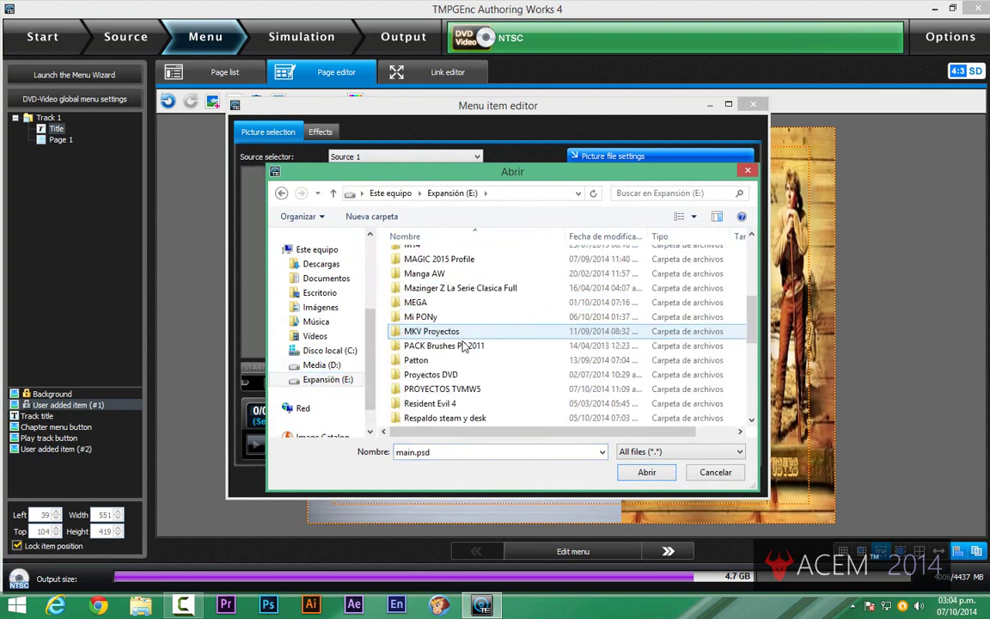
pyautogui.doubleClick(460, 389)
pyautogui.doubleClick(420, 256)
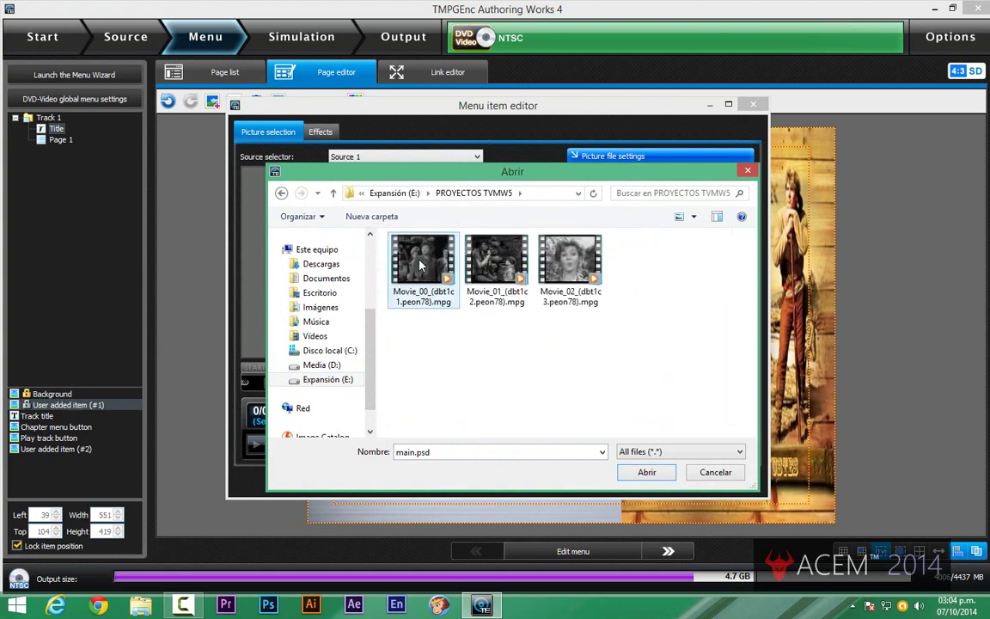
pyautogui.click(437, 270)
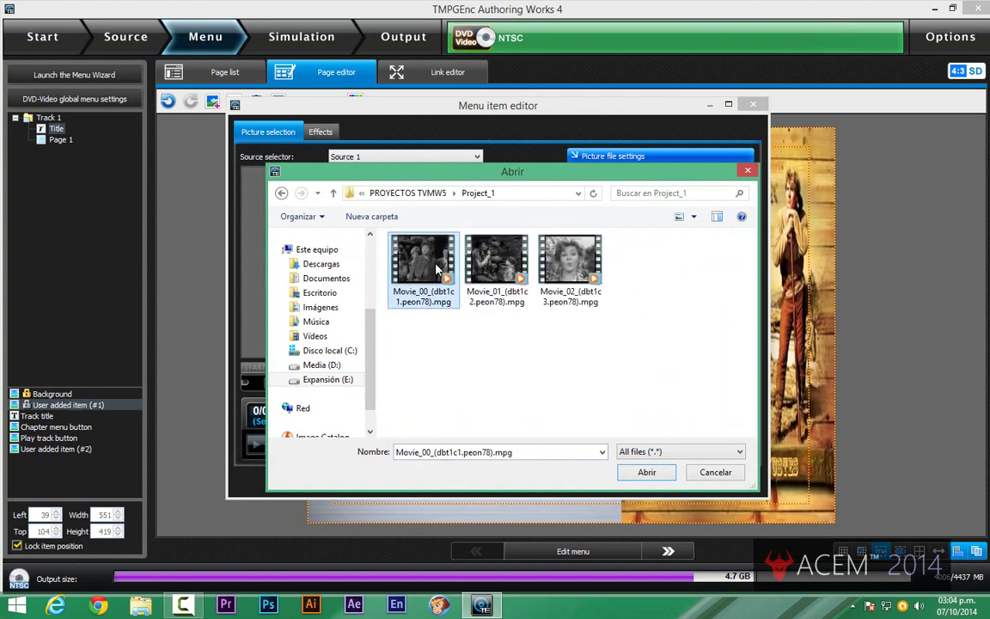
pyautogui.click(647, 472)
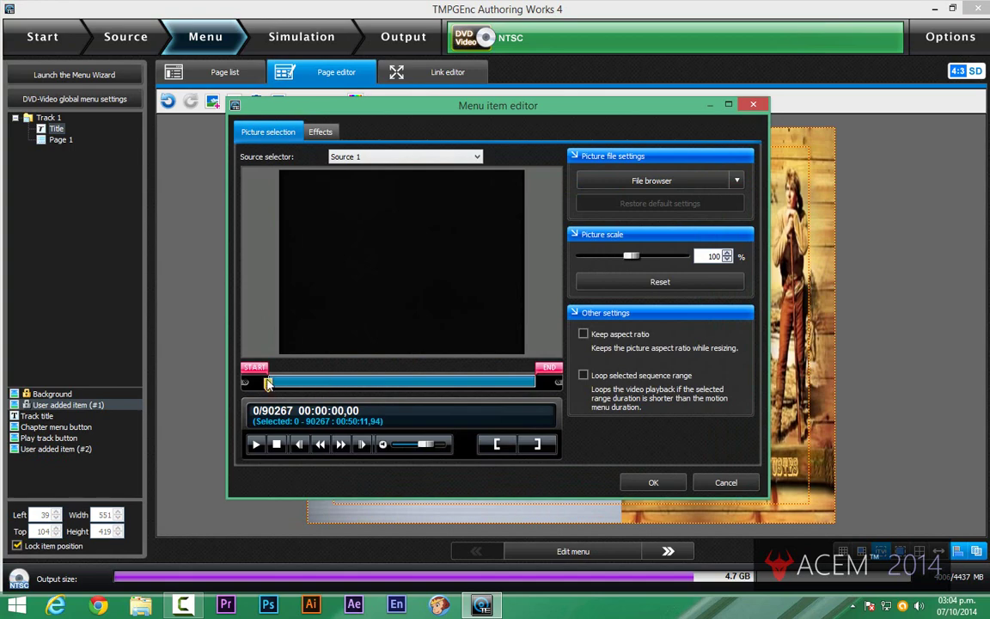
# Limit the video item to frames 35503 to 41073, loop the selected sequence range and apply the settings.
pyautogui.moveTo(268, 384); pyautogui.dragTo(374, 389)
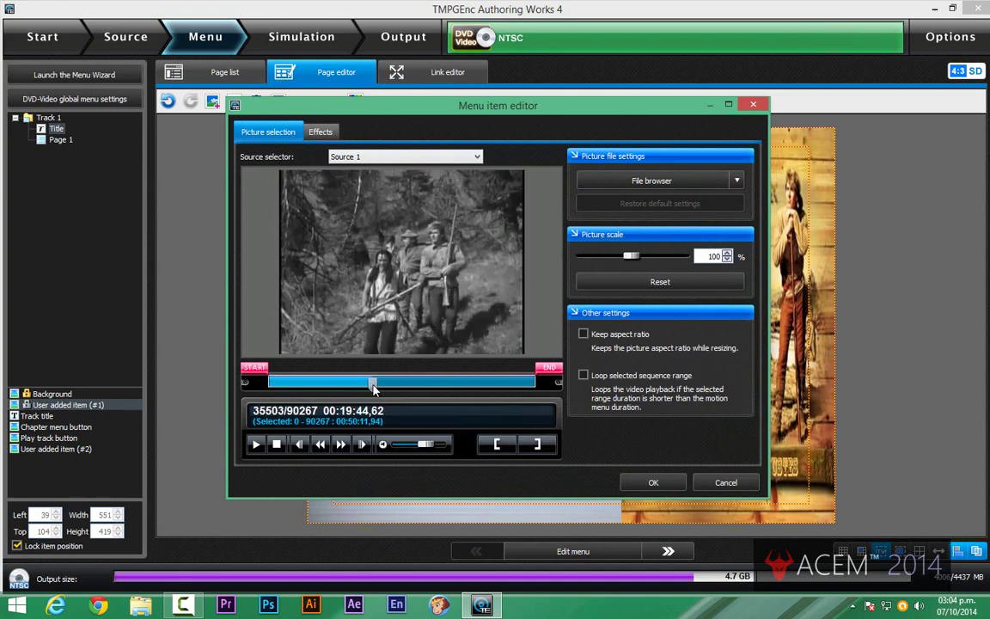
pyautogui.click(497, 443)
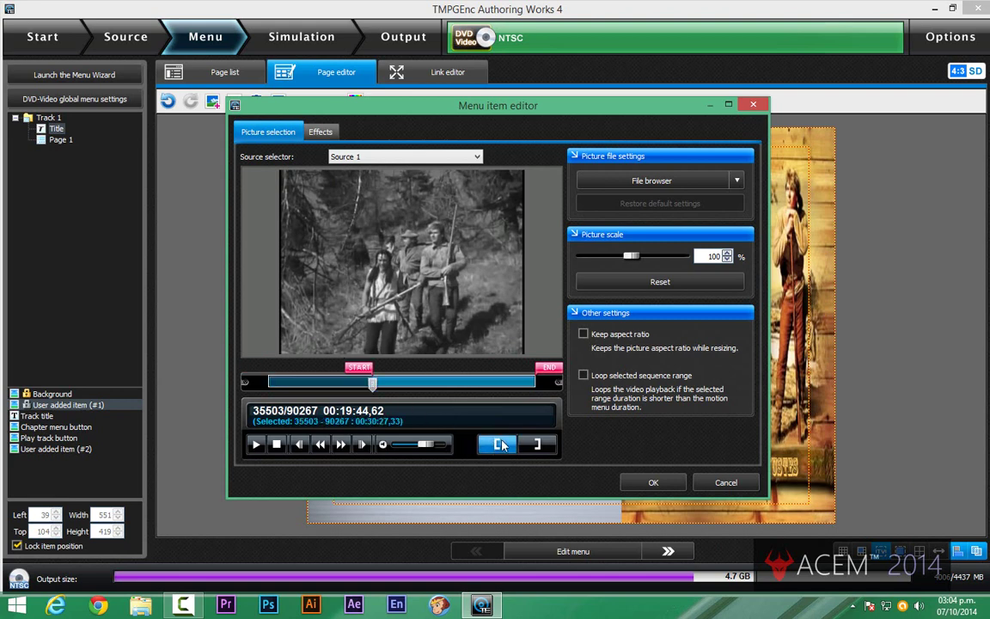
pyautogui.click(585, 376)
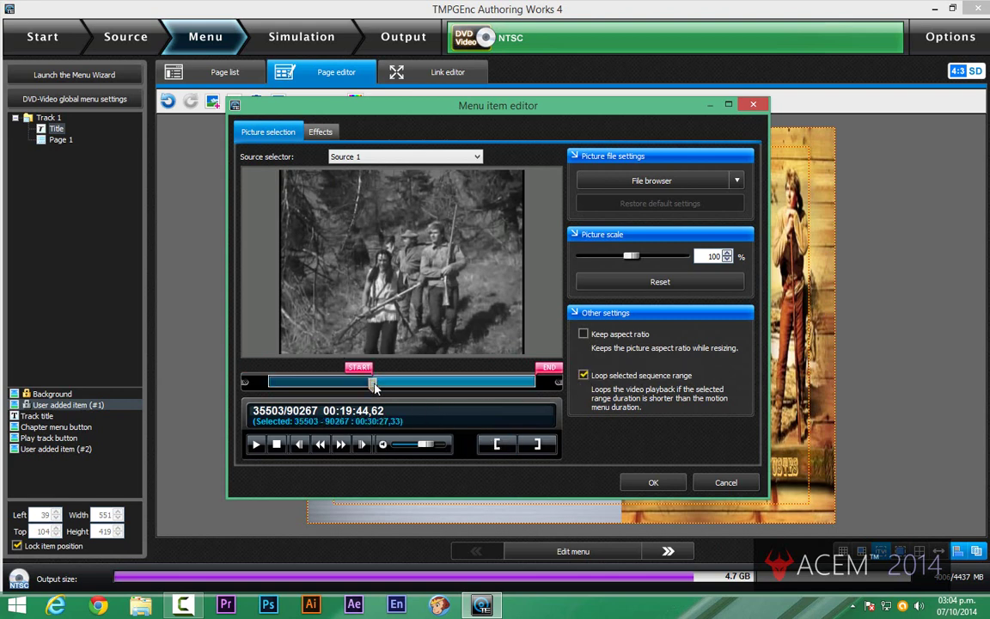
pyautogui.moveTo(372, 385); pyautogui.dragTo(390, 386)
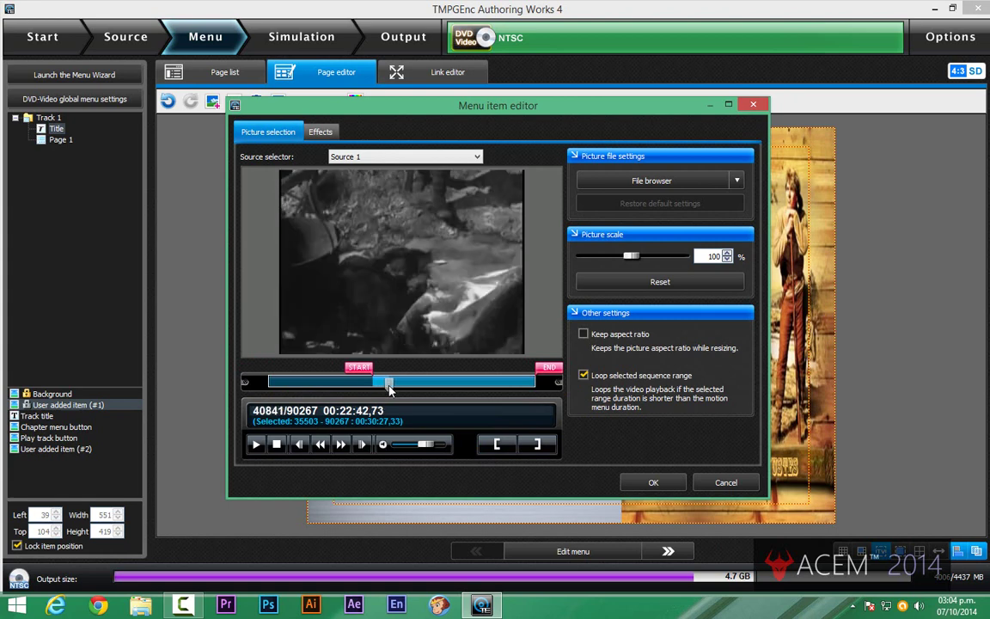
pyautogui.click(538, 443)
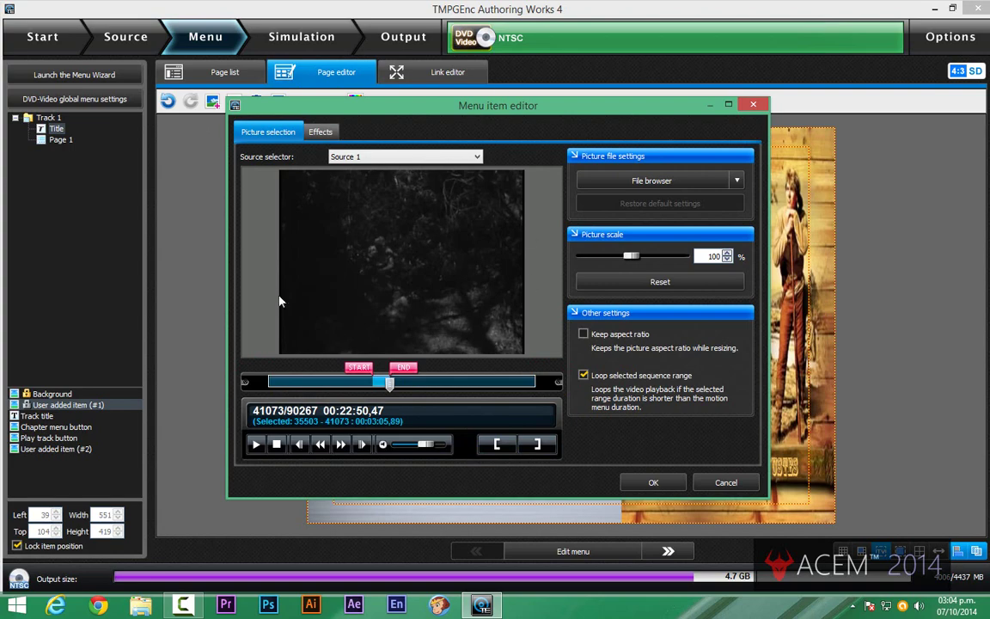
pyautogui.click(649, 482)
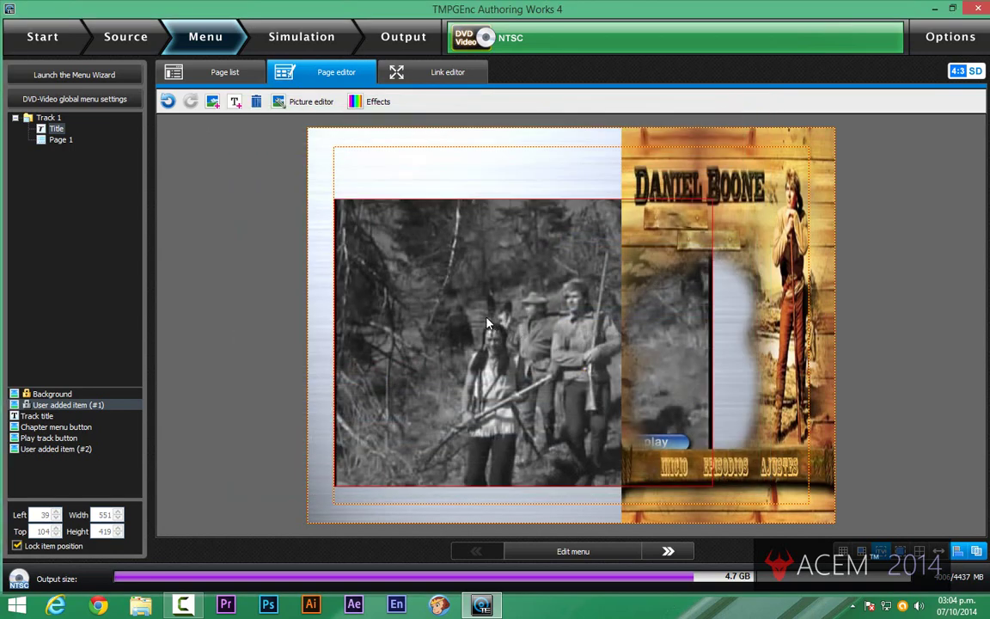
# Stretch main.psd across the whole page to preview it over the video, and narrow it back to about 233 wide.
pyautogui.click(628, 344)
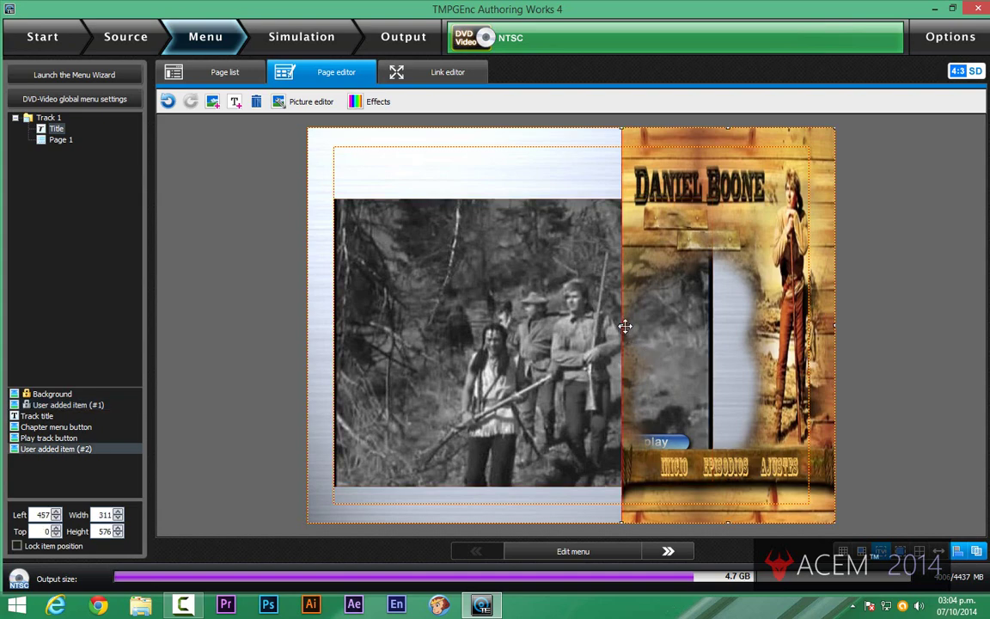
pyautogui.moveTo(521, 326); pyautogui.dragTo(307, 329)
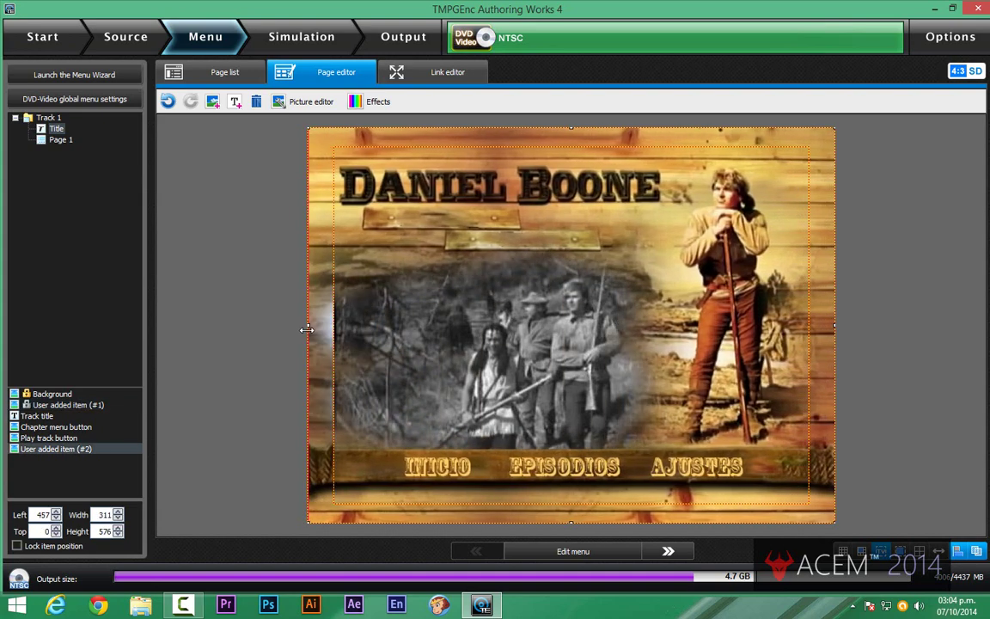
pyautogui.moveTo(307, 329); pyautogui.dragTo(676, 322)
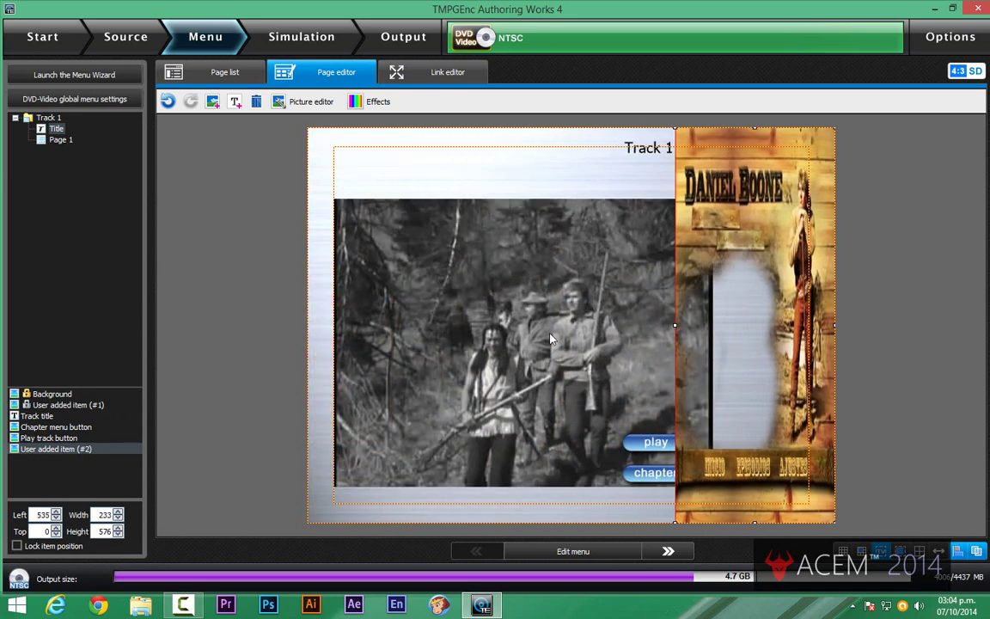
# Enable color correction on the video item, set its effect to Sepia and apply the item settings.
pyautogui.click(521, 318)
pyautogui.doubleClick(520, 317)
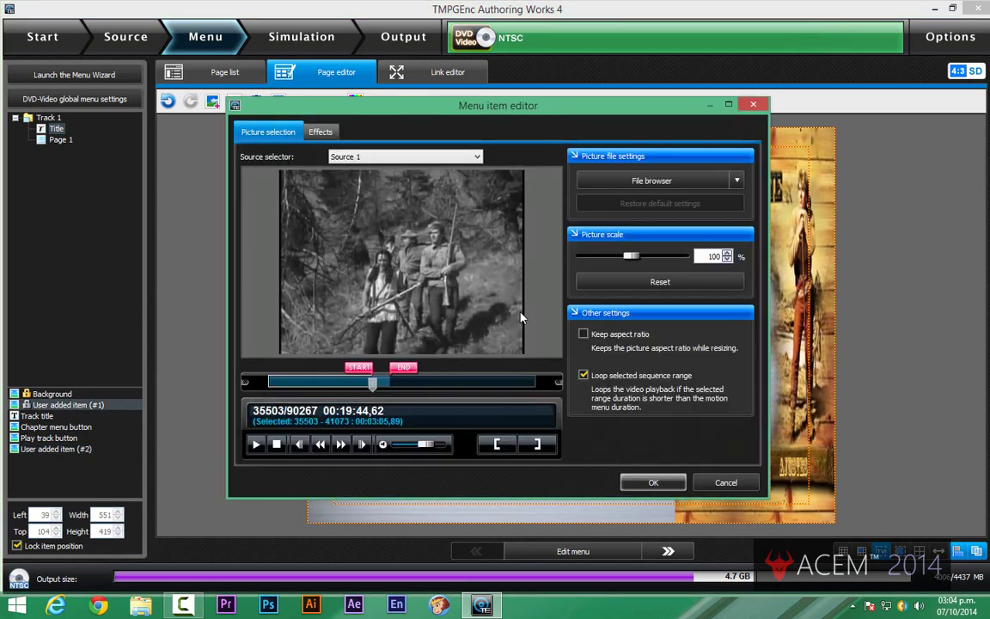
pyautogui.click(323, 134)
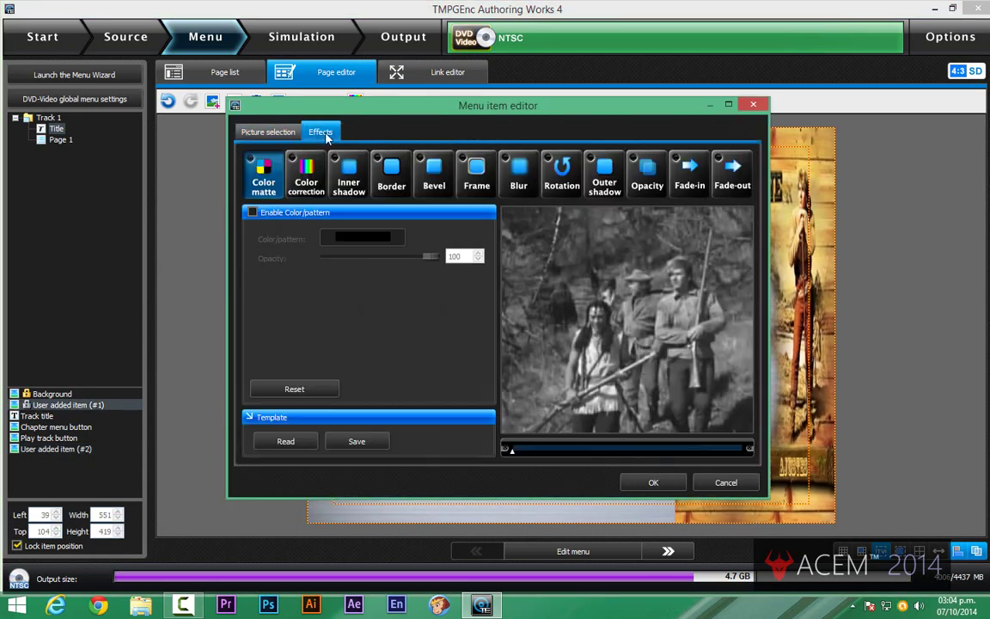
pyautogui.click(301, 171)
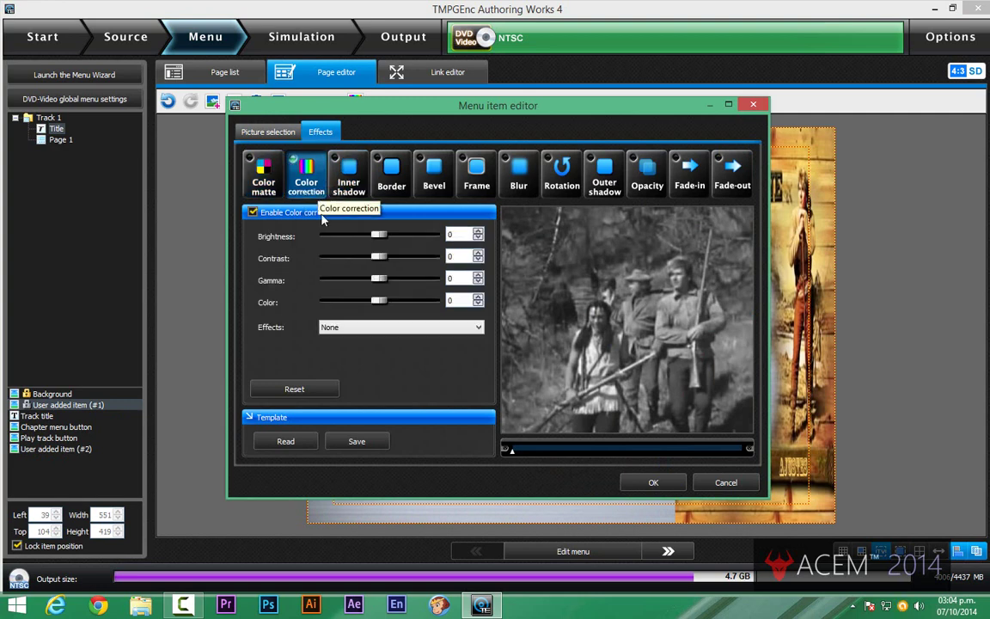
pyautogui.click(413, 327)
pyautogui.click(351, 361)
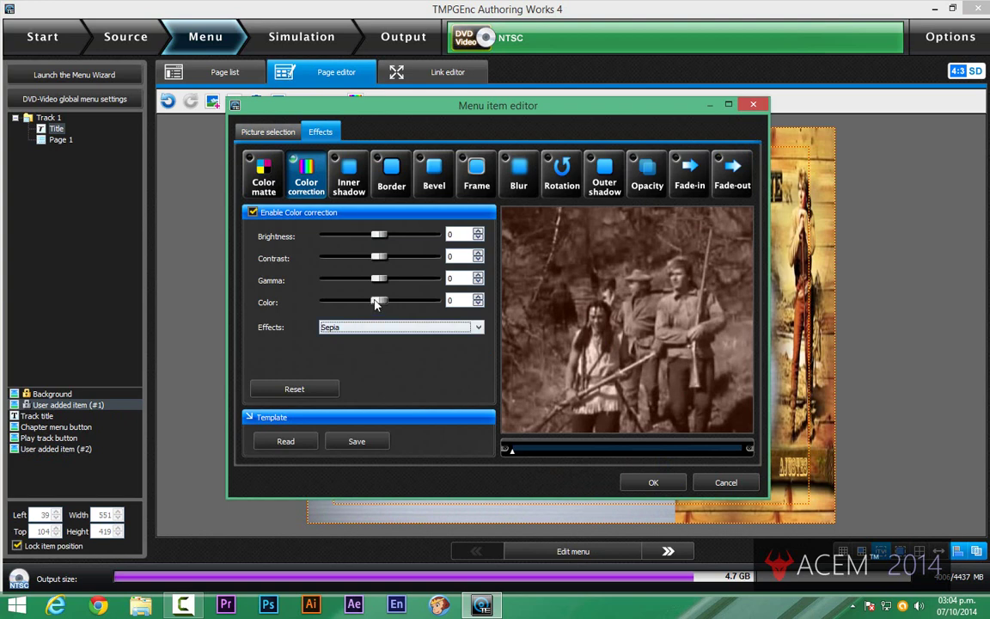
pyautogui.moveTo(375, 303)
pyautogui.mouseDown()
pyautogui.moveTo(368, 305)
pyautogui.moveTo(413, 311)
pyautogui.moveTo(374, 318)
pyautogui.mouseUp()
pyautogui.click(636, 482)
# Stretch main.psd across the whole page to 768 wide and move it to the back of the item order.
pyautogui.click(799, 354)
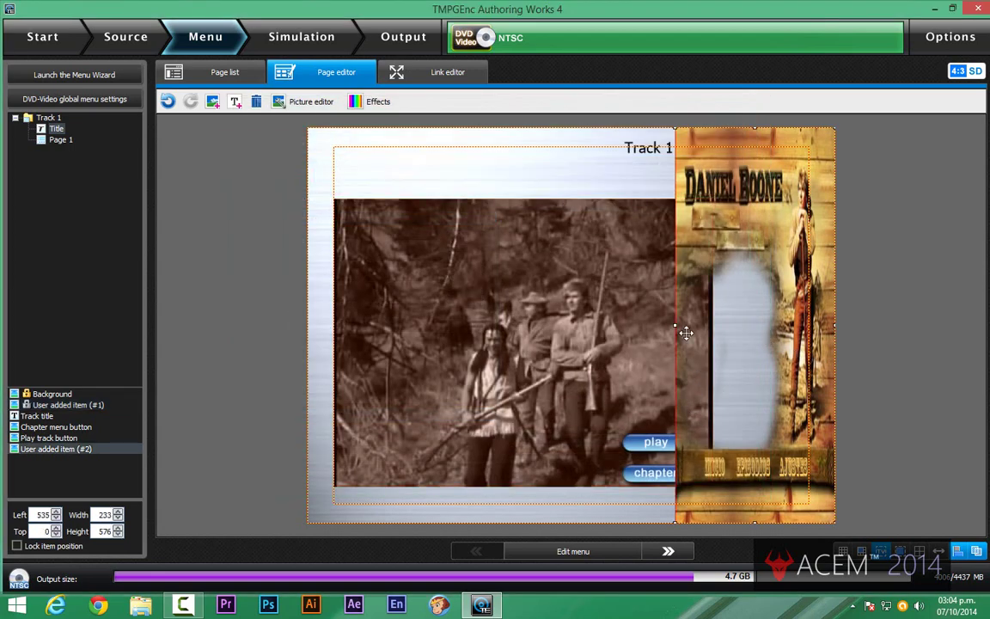
pyautogui.moveTo(676, 329); pyautogui.dragTo(311, 332)
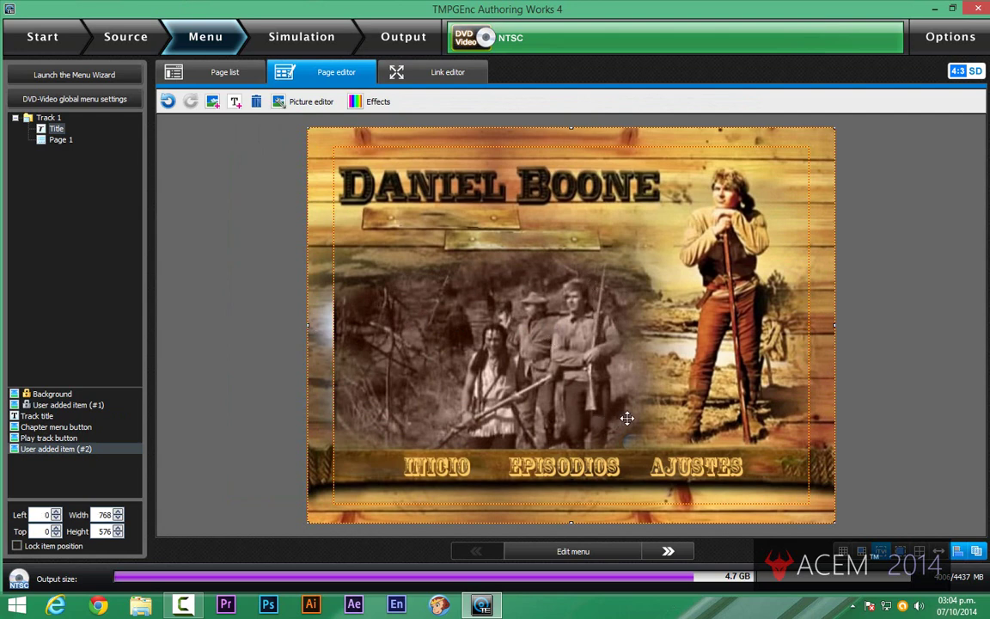
pyautogui.rightClick(662, 321)
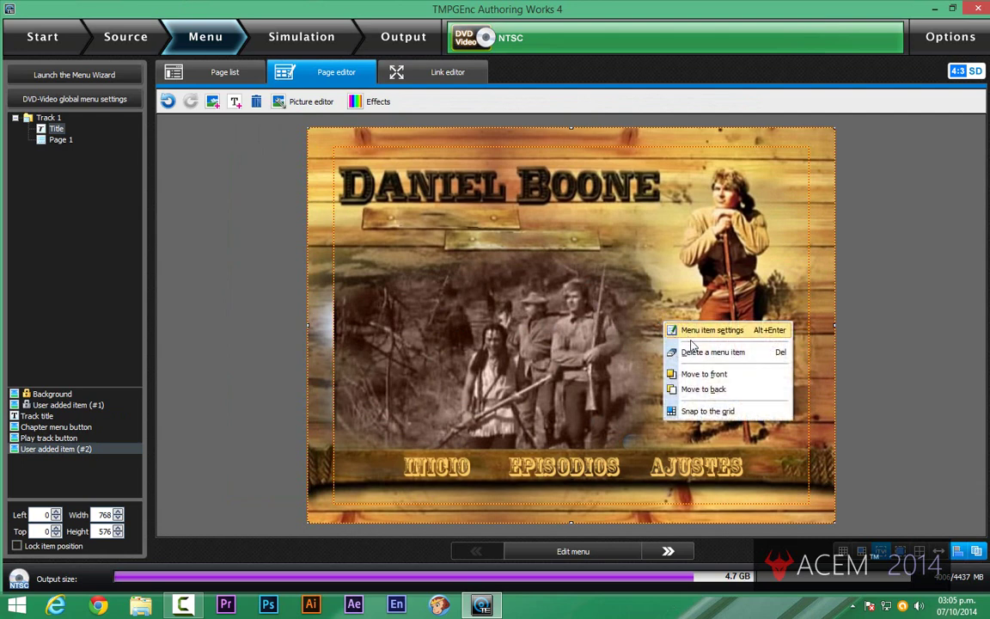
pyautogui.click(618, 162)
pyautogui.rightClick(699, 215)
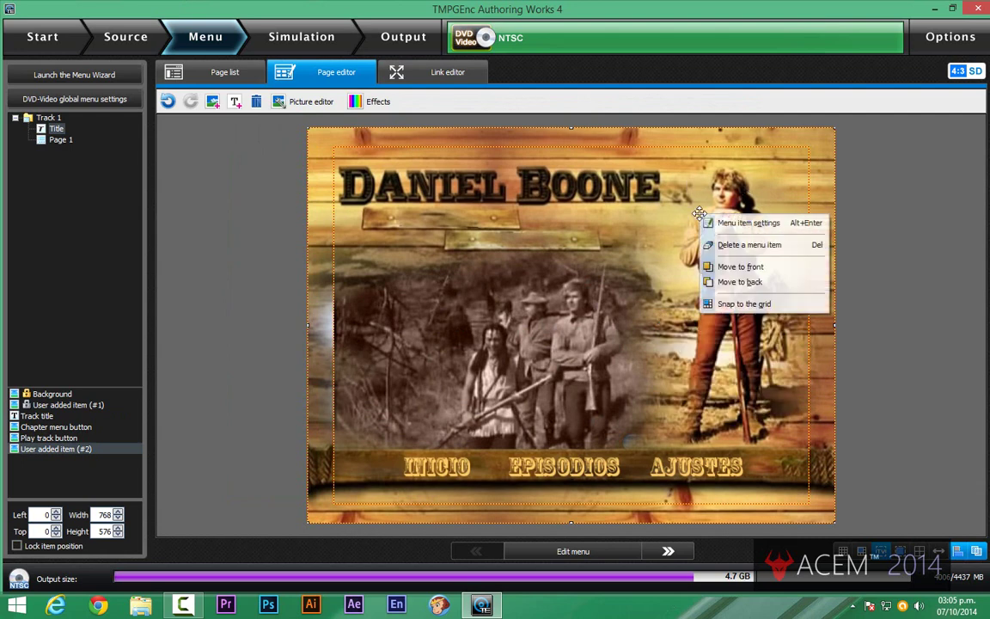
pyautogui.click(753, 283)
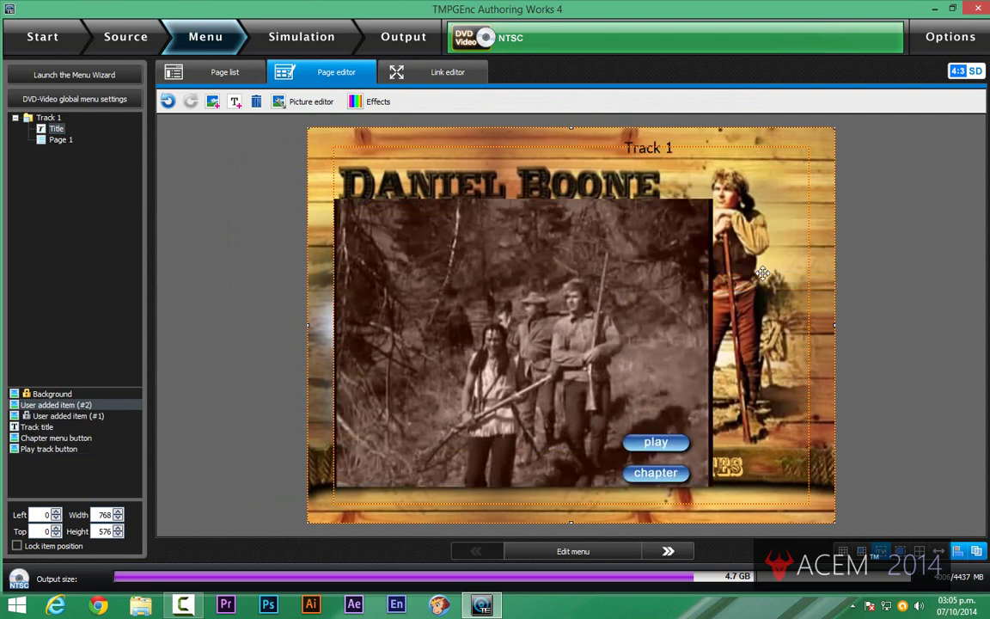
# Unlock the video item's position and move it to the back, behind main.psd.
pyautogui.click(668, 276)
pyautogui.rightClick(668, 276)
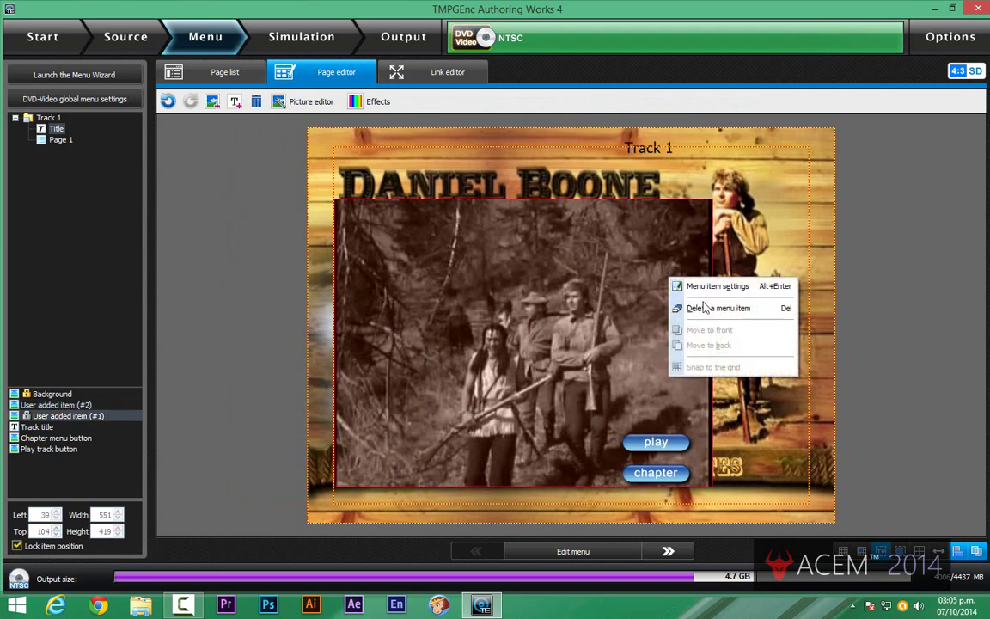
pyautogui.click(395, 331)
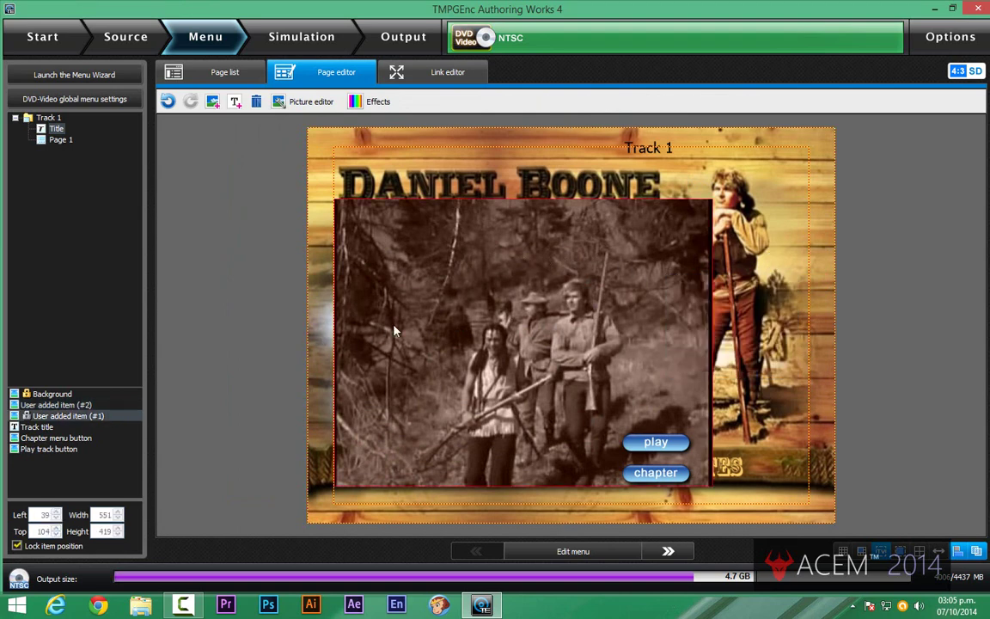
pyautogui.click(17, 546)
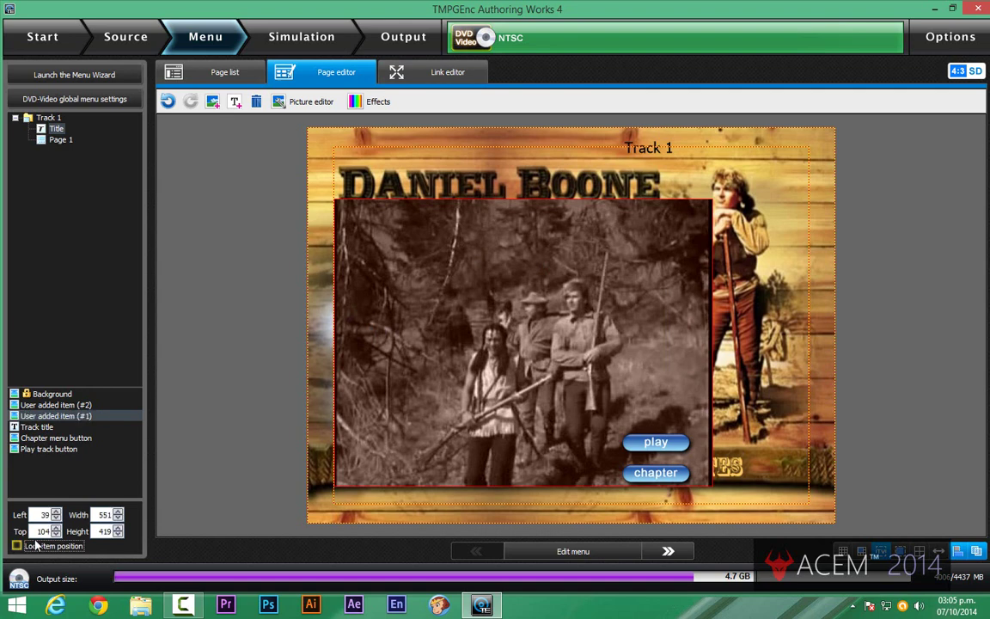
pyautogui.rightClick(461, 342)
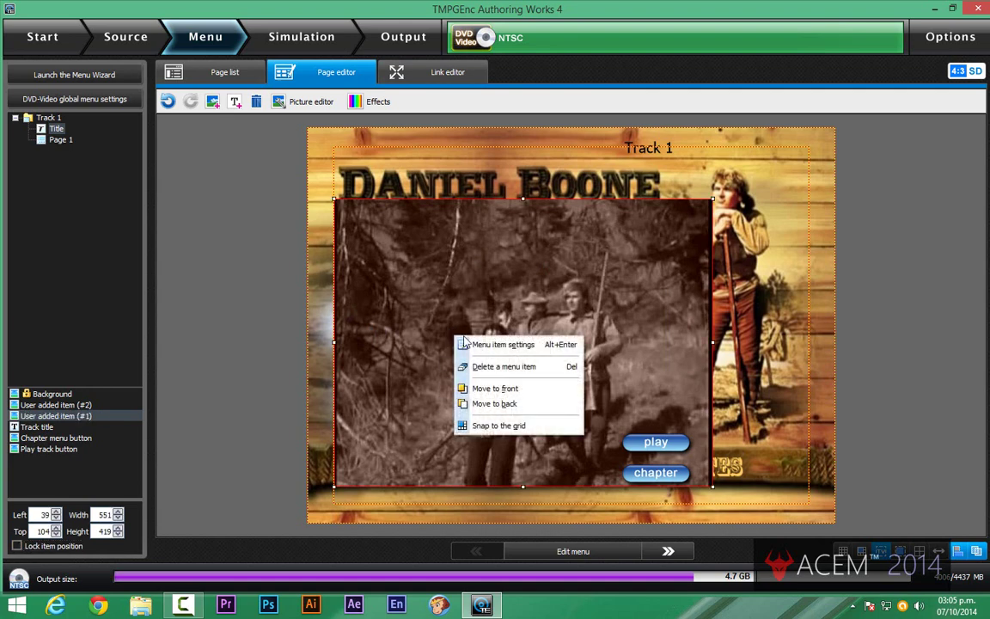
pyautogui.click(495, 403)
pyautogui.click(751, 365)
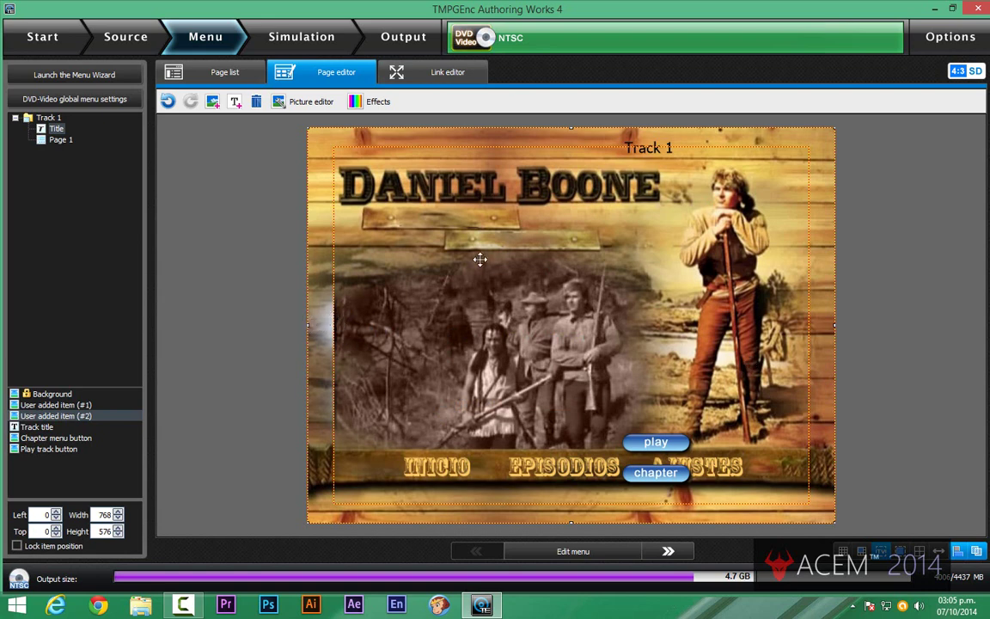
# Move the Track 1 title below the DANIEL BOONE heading, the play button beside INICIO and the chapter button beside EPISODIOS.
pyautogui.click(649, 150)
pyautogui.moveTo(649, 150); pyautogui.dragTo(643, 232)
pyautogui.click(647, 287)
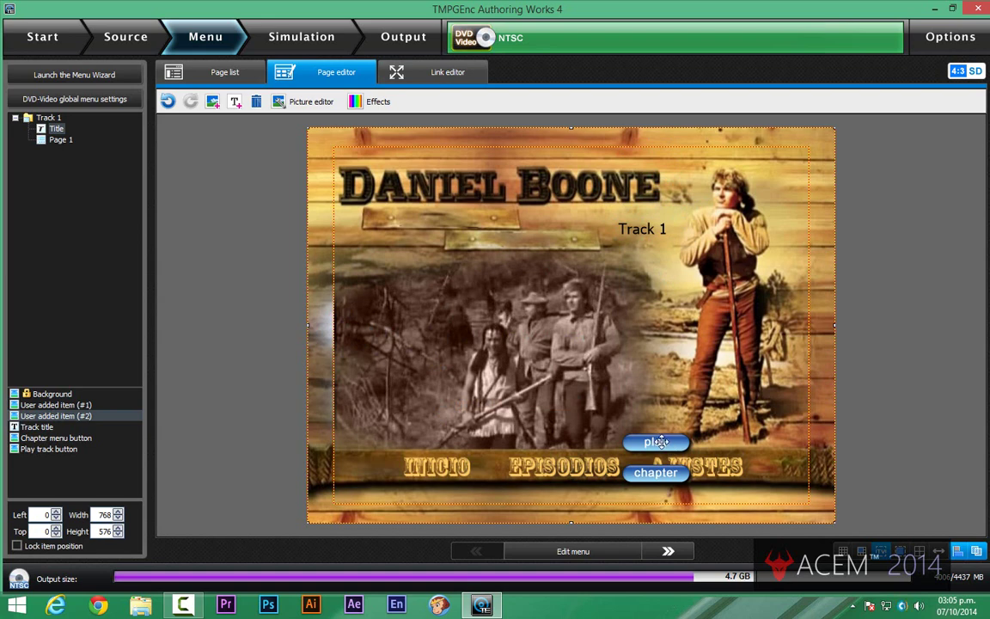
pyautogui.moveTo(656, 442); pyautogui.dragTo(376, 467)
pyautogui.moveTo(651, 464); pyautogui.dragTo(510, 459)
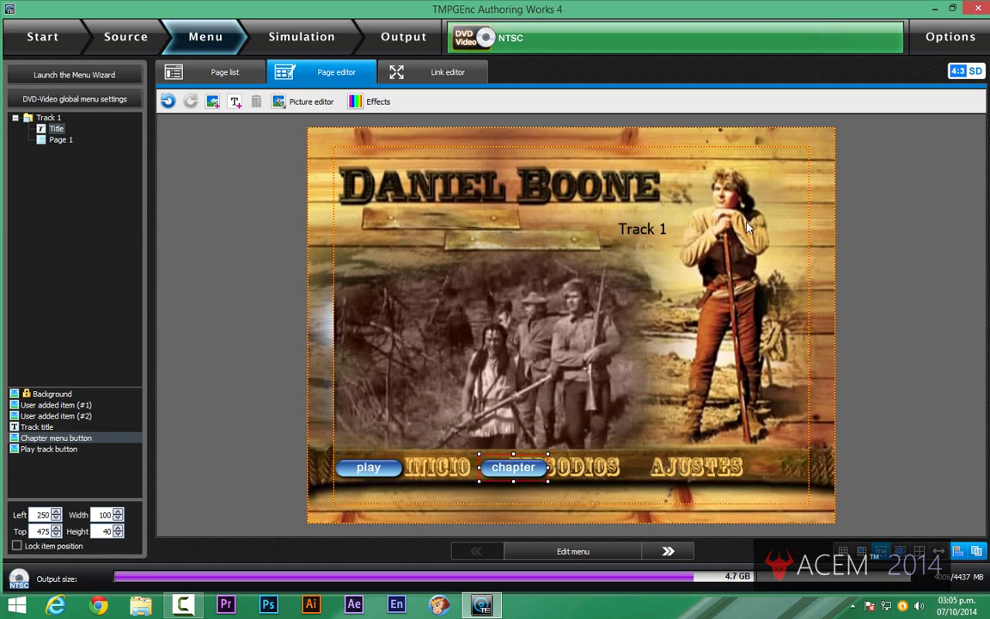
pyautogui.click(719, 226)
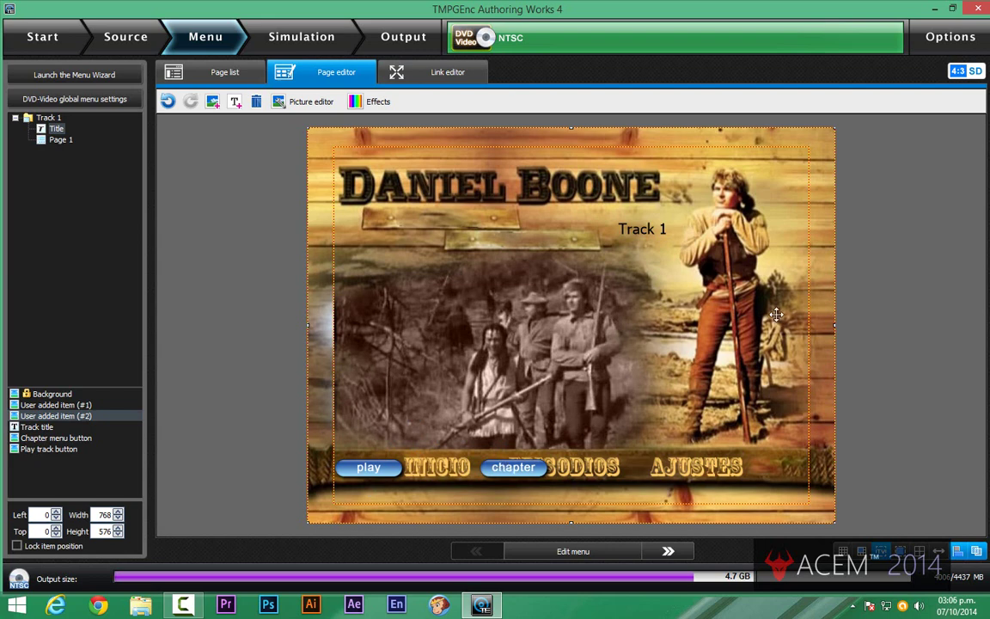
# Save the project in the Documentos folder under the name "series TV".
pyautogui.click(949, 37)
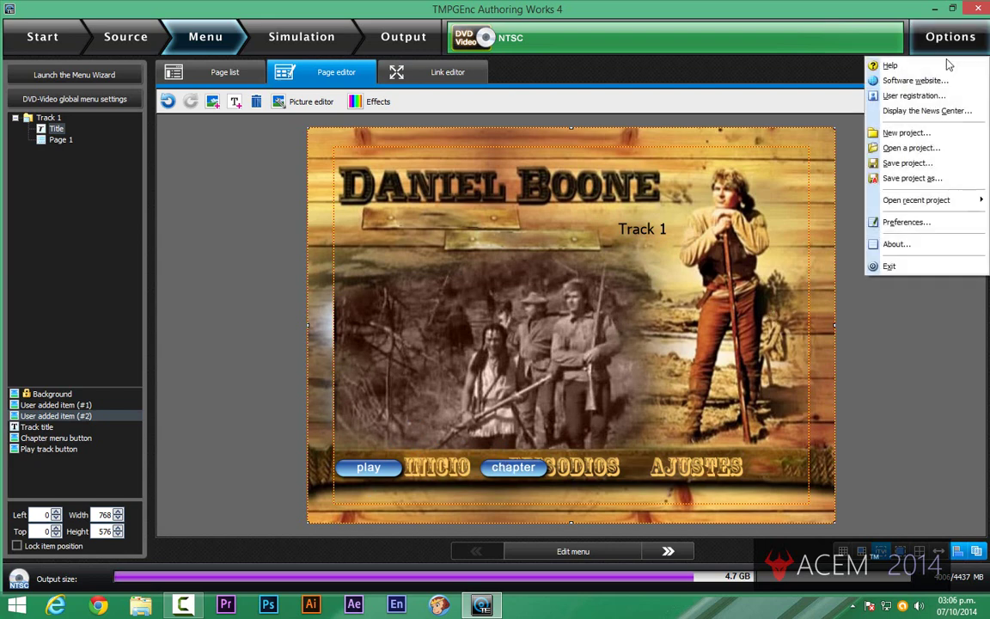
pyautogui.click(911, 178)
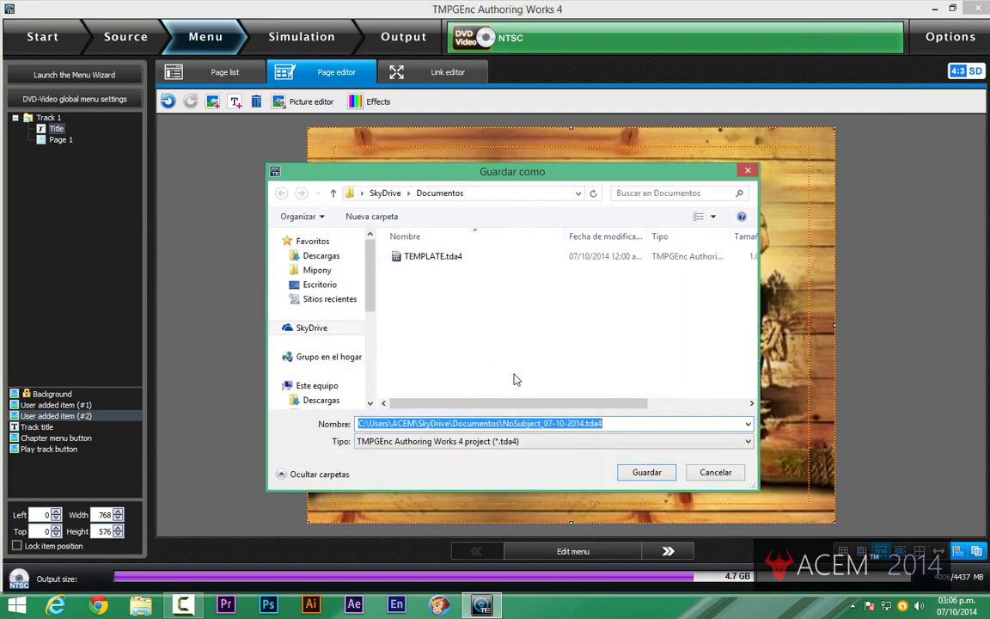
pyautogui.write('series TV')
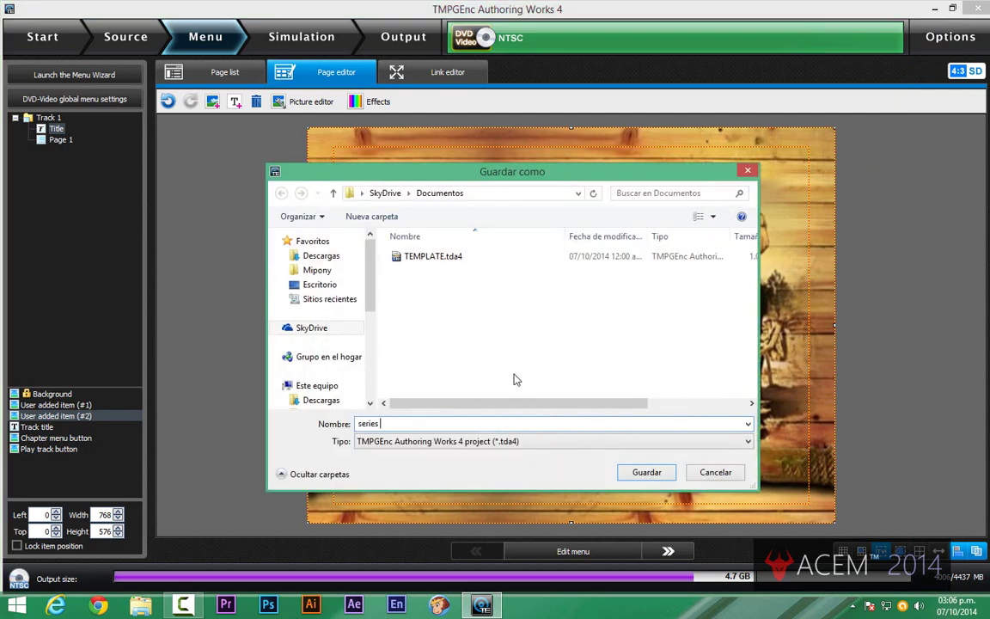
pyautogui.click(640, 478)
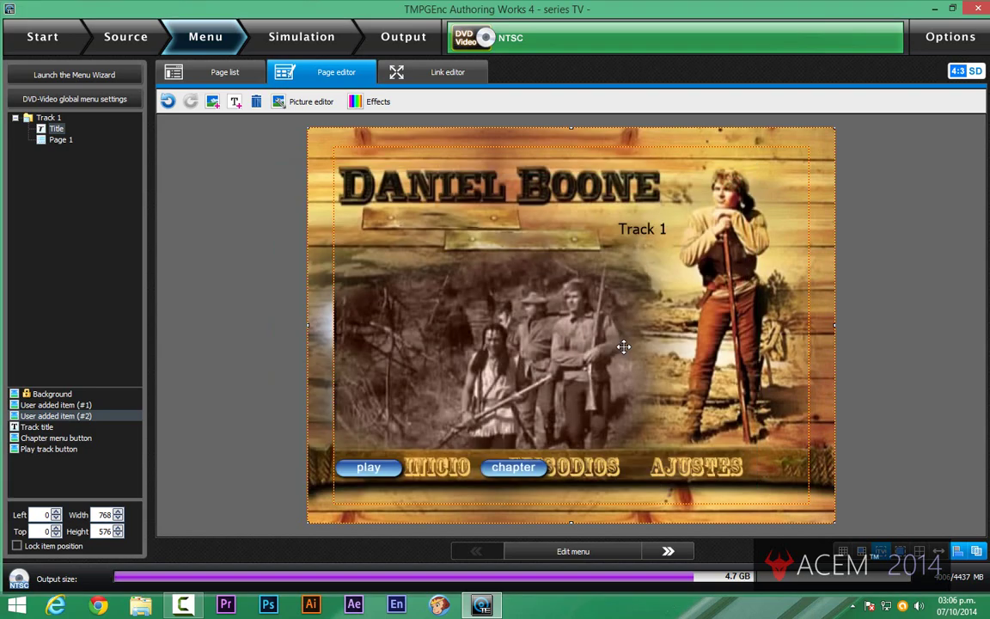
# Switch to Adobe Bridge and open sombrero-daniel-boone.jpg from the daniel boone proyecto folder in Adobe Photoshop CC 2014.
pyautogui.click(935, 8)
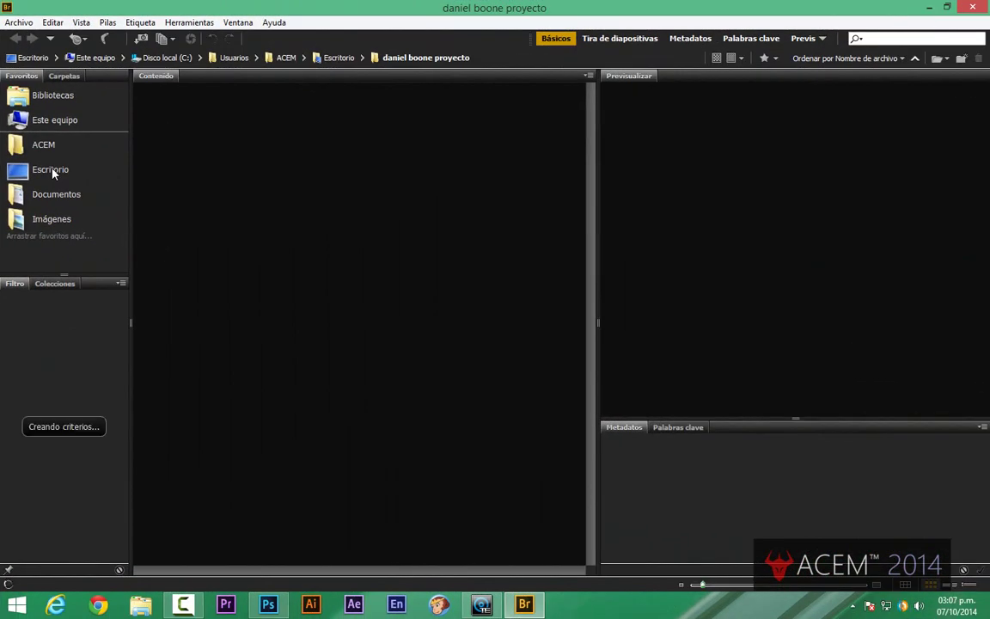
pyautogui.click(388, 116)
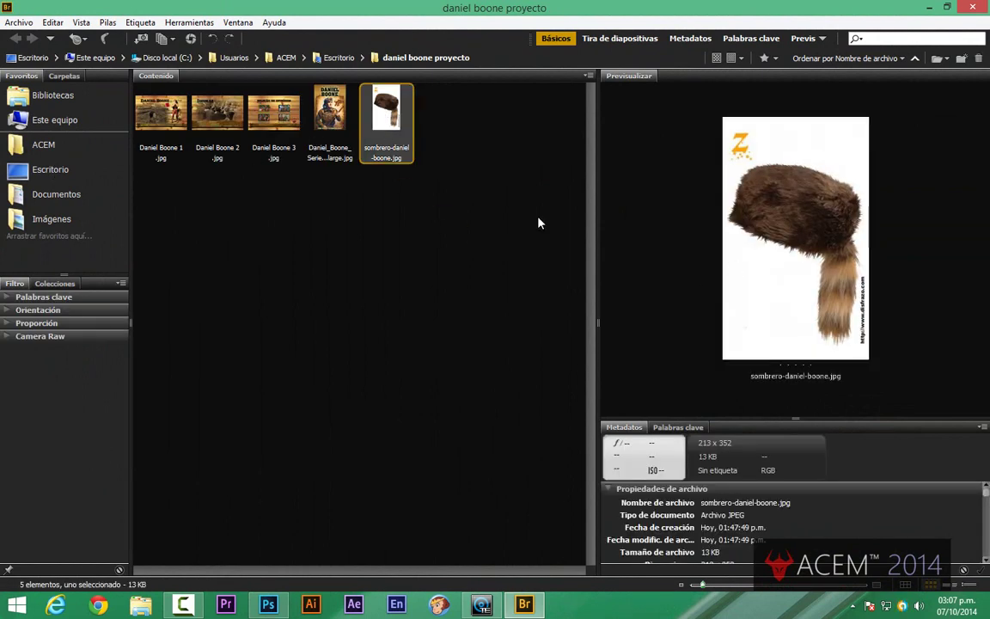
pyautogui.rightClick(385, 124)
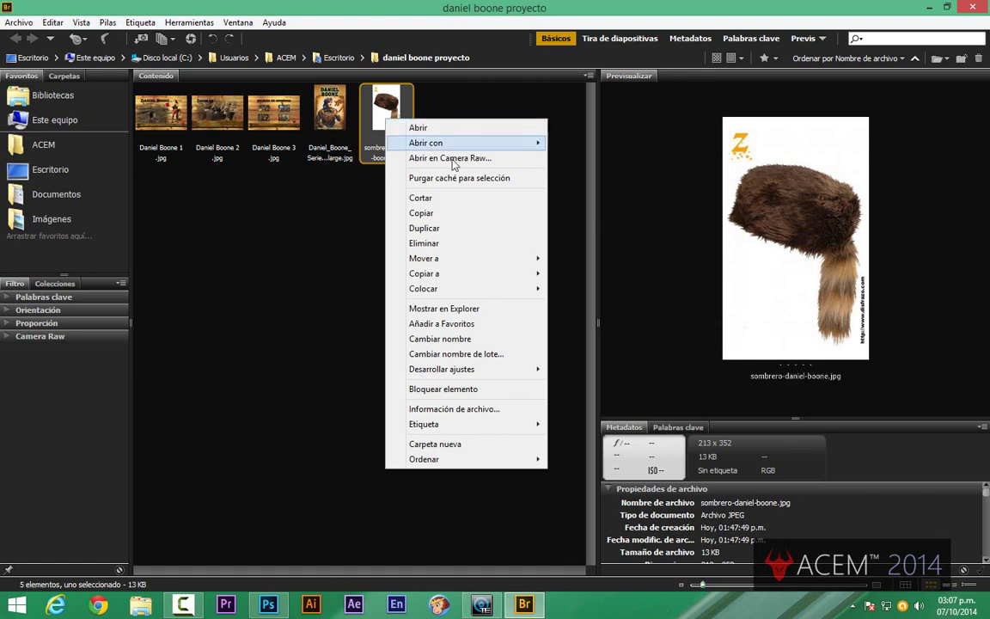
pyautogui.moveTo(445, 144)
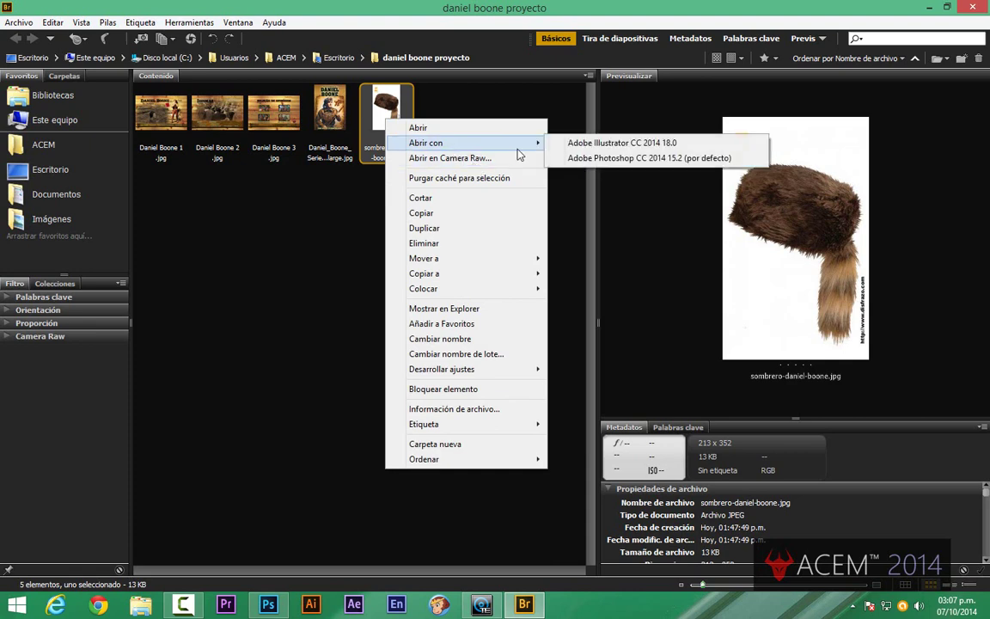
pyautogui.click(584, 159)
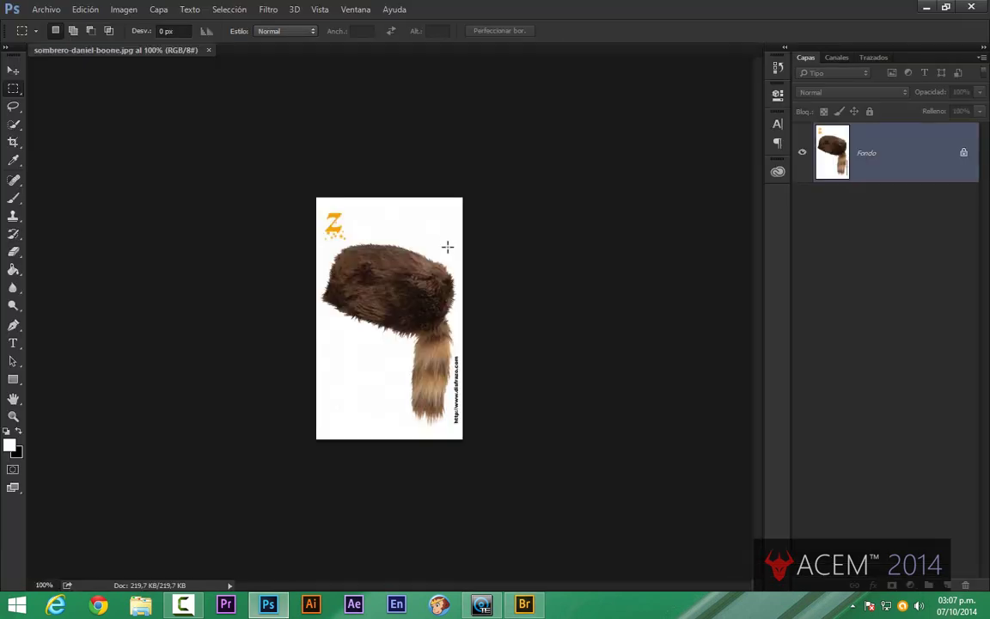
# Outline the fur hat and its tail loosely with a freehand Lasso selection, leaving out the logo and web address.
pyautogui.scroll(3, 420, 256)
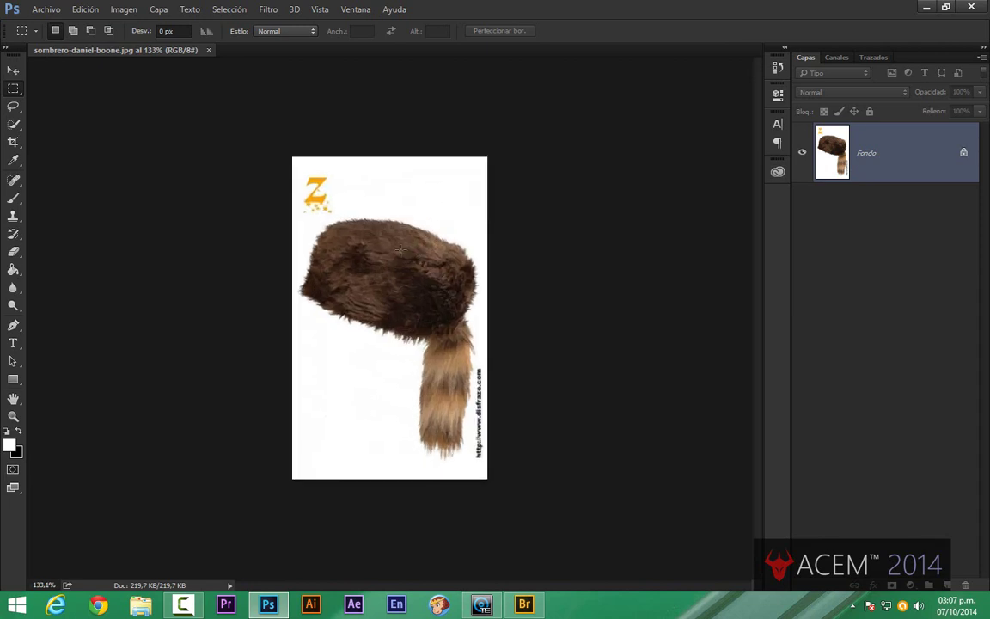
pyautogui.click(12, 107)
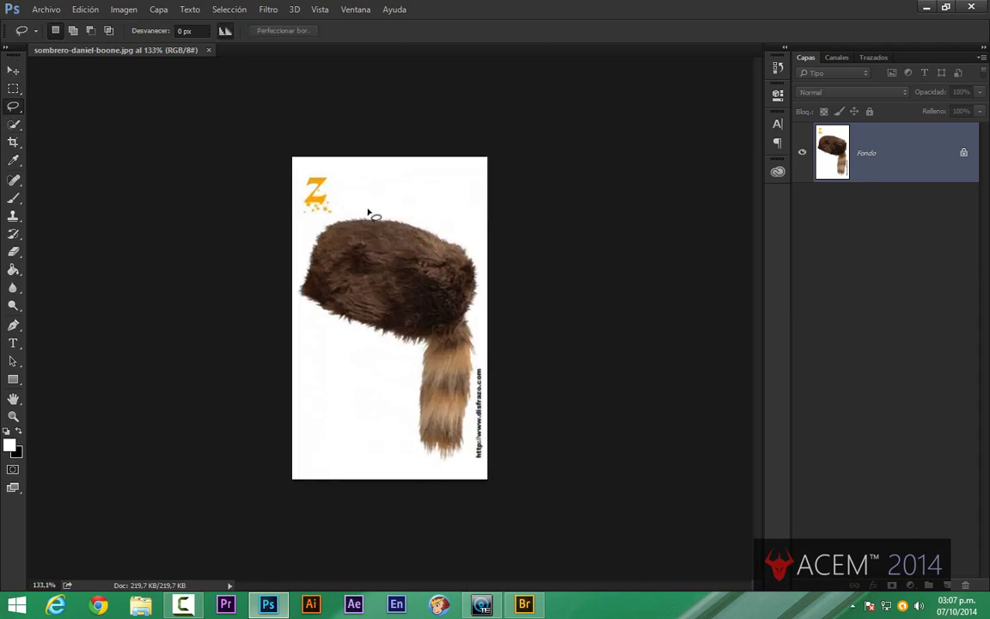
pyautogui.moveTo(367, 209)
pyautogui.mouseDown()
pyautogui.moveTo(327, 215)
pyautogui.moveTo(303, 234)
pyautogui.moveTo(300, 256)
pyautogui.mouseUp()
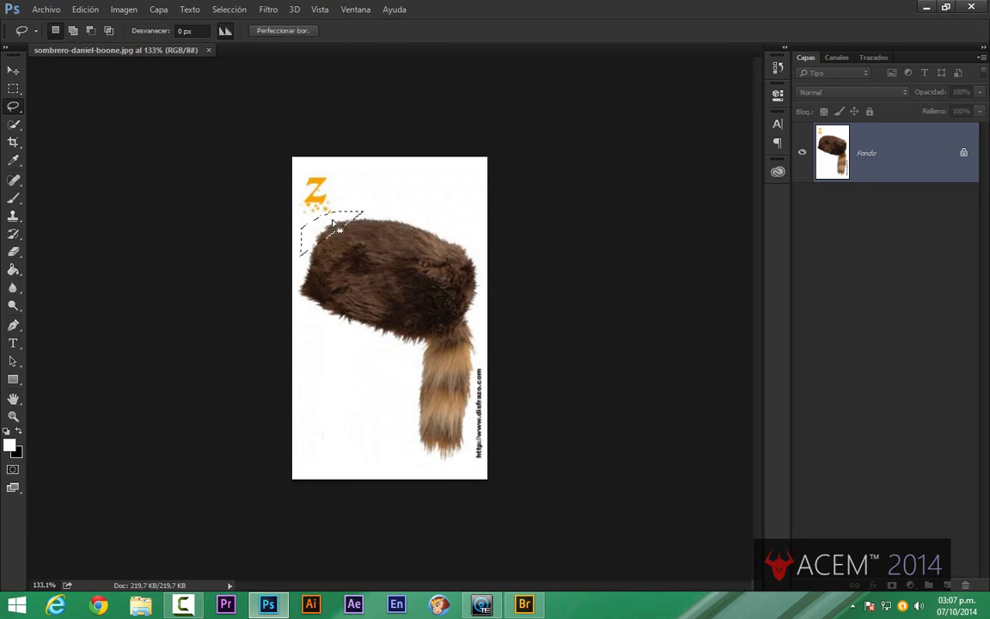
pyautogui.click(332, 223)
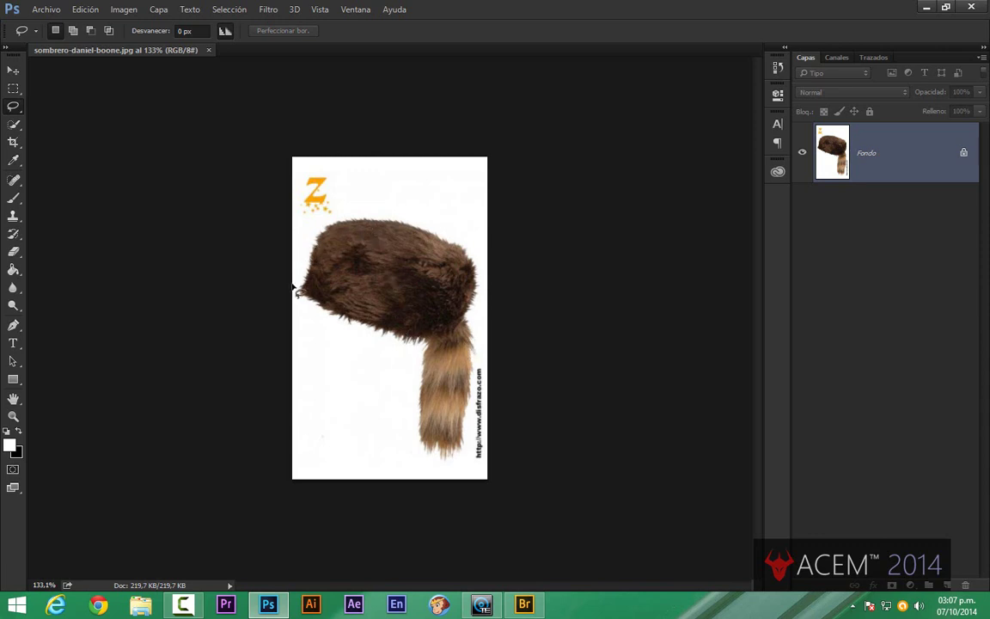
pyautogui.moveTo(302, 304)
pyautogui.mouseDown()
pyautogui.moveTo(315, 227)
pyautogui.moveTo(344, 211)
pyautogui.moveTo(430, 218)
pyautogui.moveTo(462, 232)
pyautogui.moveTo(484, 294)
pyautogui.moveTo(473, 426)
pyautogui.moveTo(457, 464)
pyautogui.moveTo(434, 469)
pyautogui.moveTo(417, 454)
pyautogui.moveTo(407, 361)
pyautogui.moveTo(307, 306)
pyautogui.mouseUp()
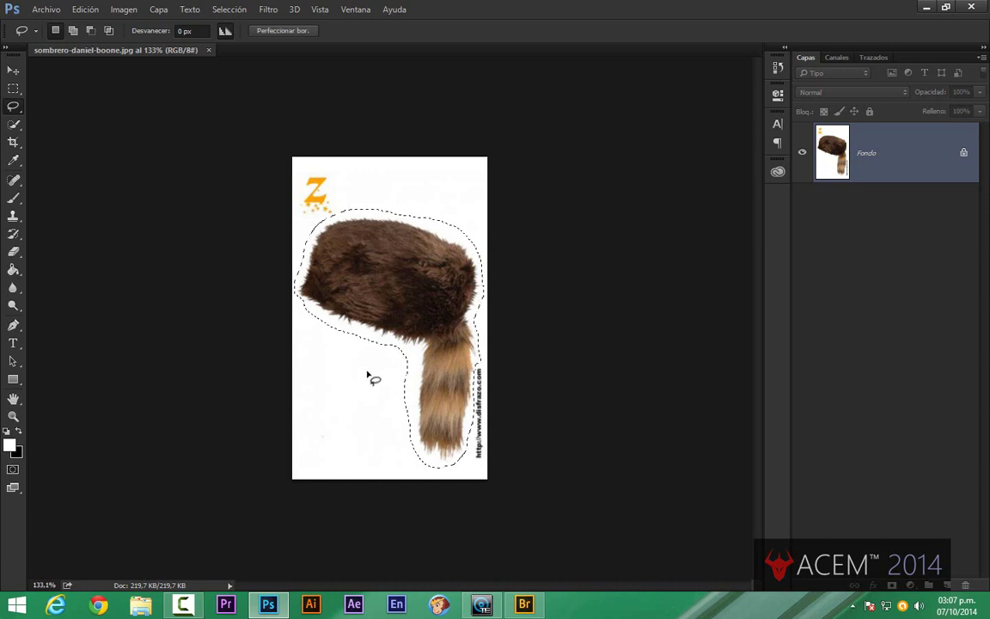
# Copy the selected hat to a new layer and hide the Fondo layer.
pyautogui.hotkey('ctrl', 'j')
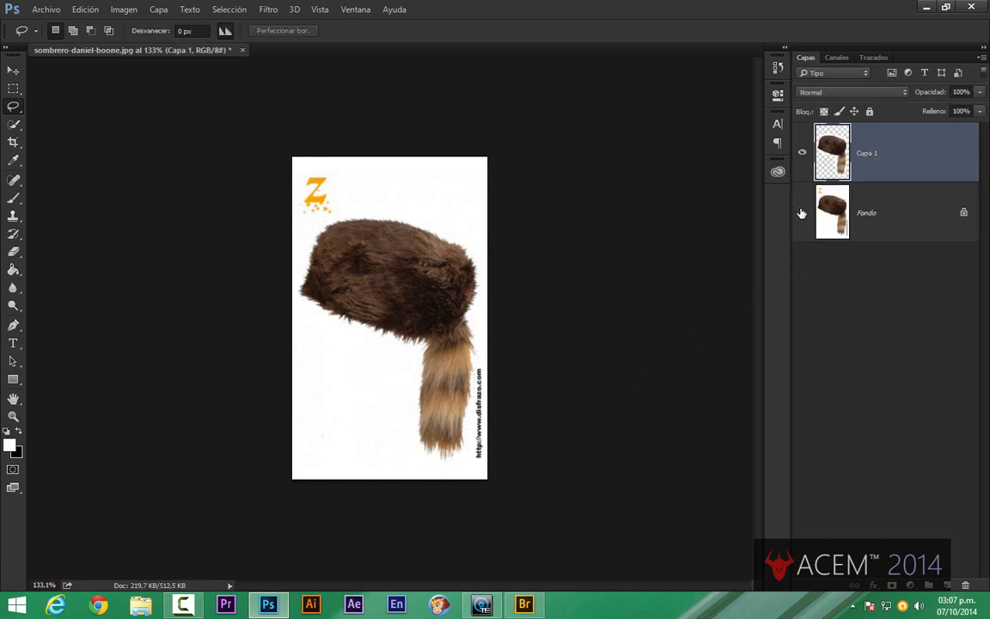
pyautogui.click(802, 213)
pyautogui.scroll(3, 400, 233)
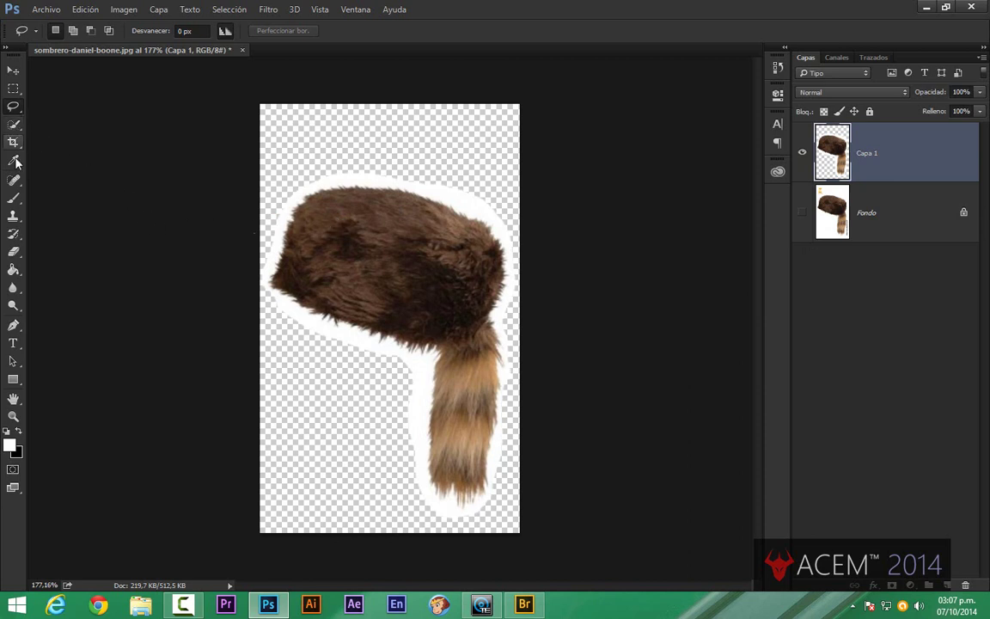
# Select the white border around the hat with the Magic Wand tool, delete it and clear the selection.
pyautogui.click(14, 110)
pyautogui.moveTo(15, 126); pyautogui.dragTo(52, 131)
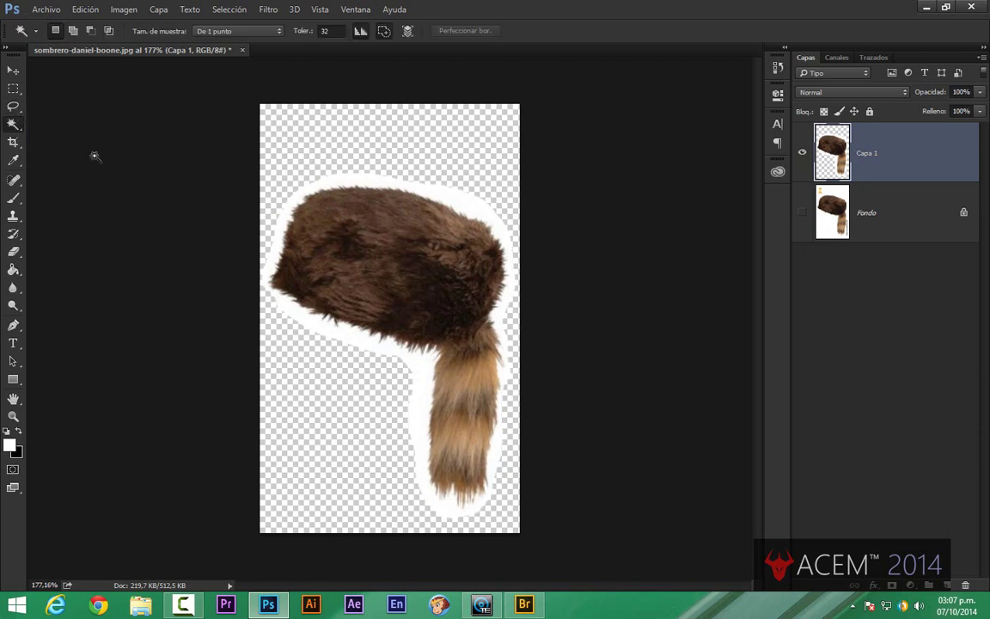
pyautogui.click(286, 211)
pyautogui.rightClick(289, 214)
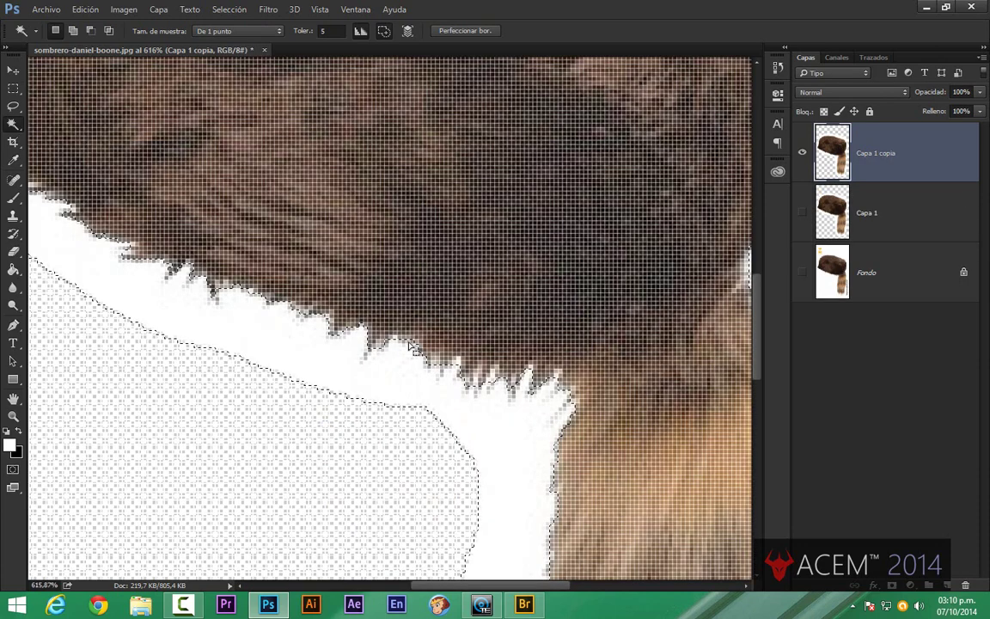
pyautogui.scroll(-6, 409, 344)
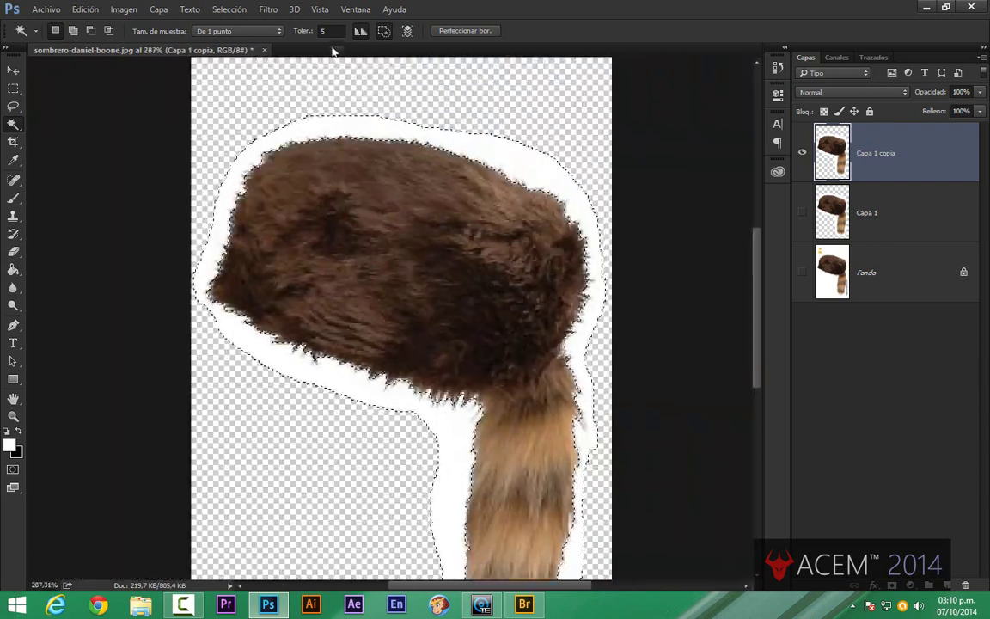
pyautogui.scroll(-3, 483, 360)
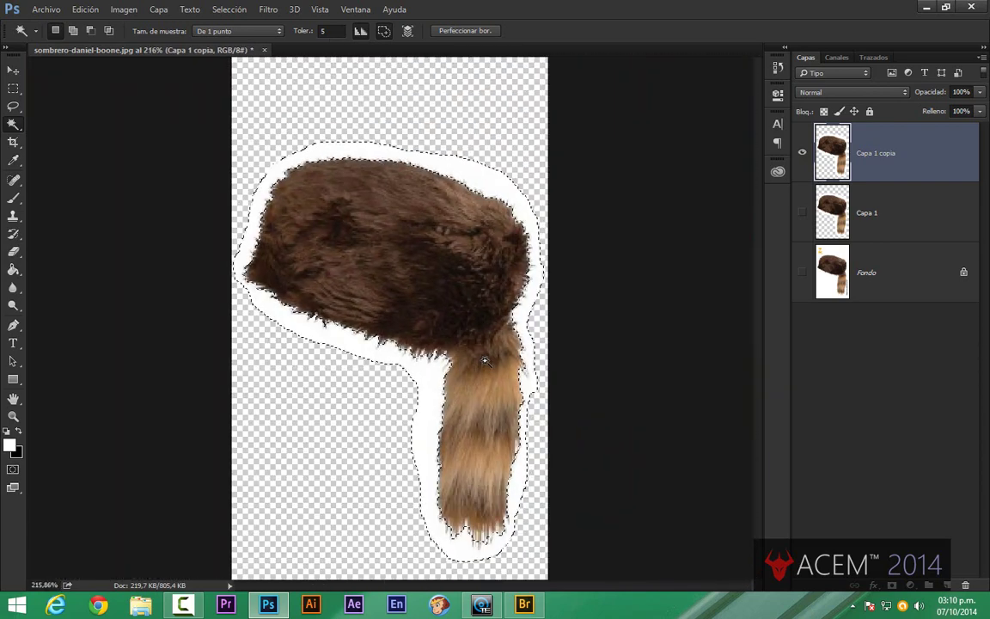
pyautogui.scroll(4, 444, 224)
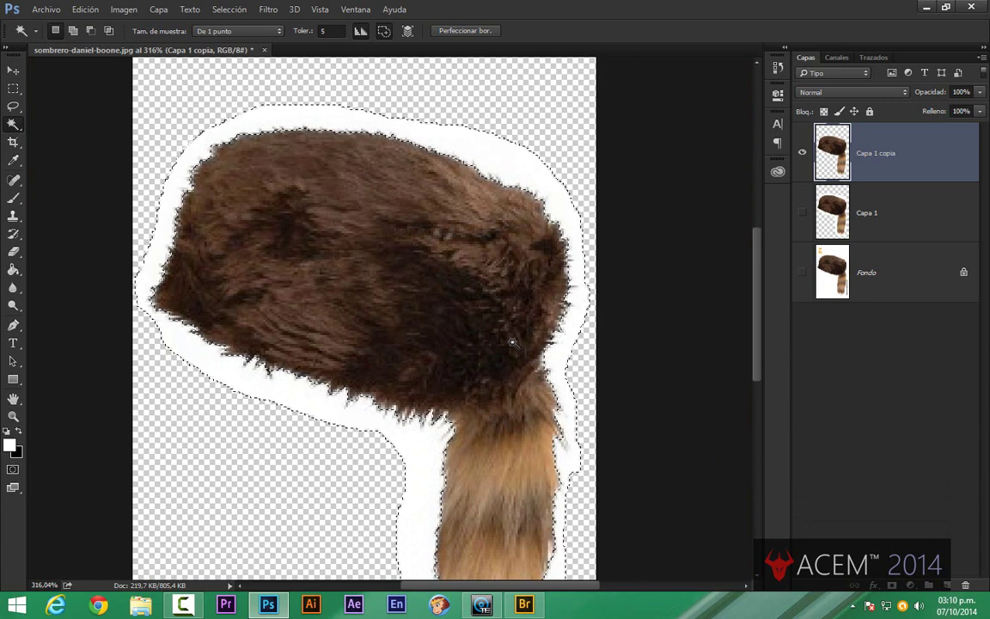
pyautogui.press('Delete')
pyautogui.hotkey('ctrl', 'd')
pyautogui.hotkey('ctrl', '0')
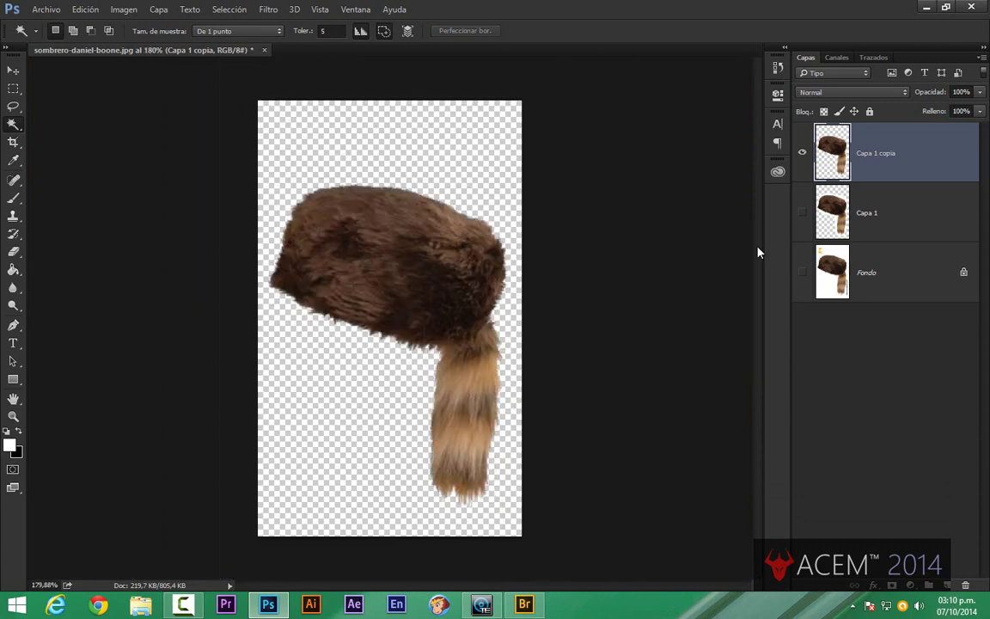
# Save the hat cutout as a PNG named "sombrero" in the daniel boone proyecto folder with Menor/Lento compression and no interlacing.
pyautogui.hotkey('ctrl', 'shift', 's')
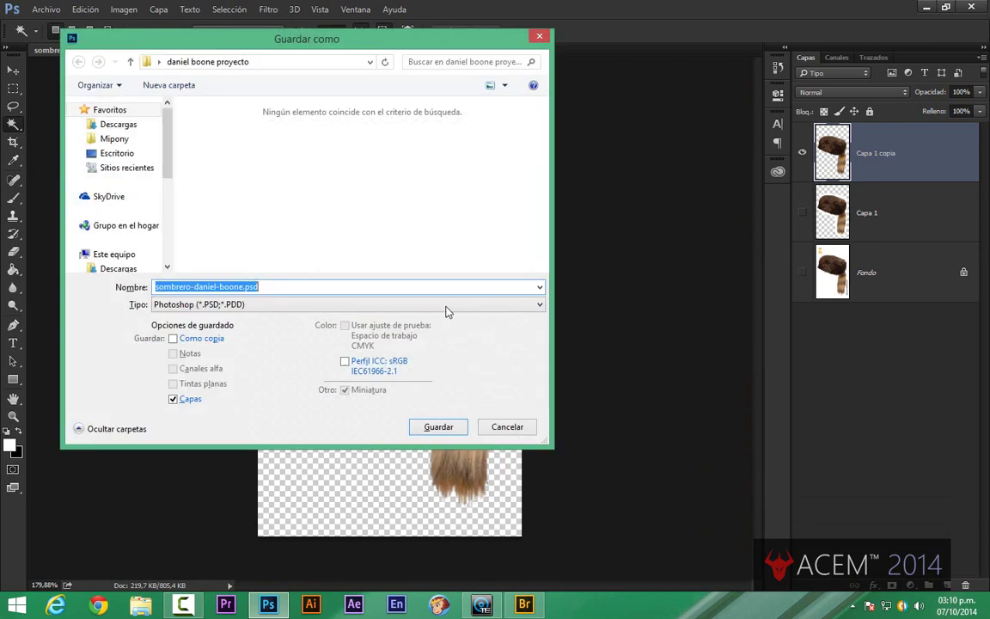
pyautogui.click(250, 304)
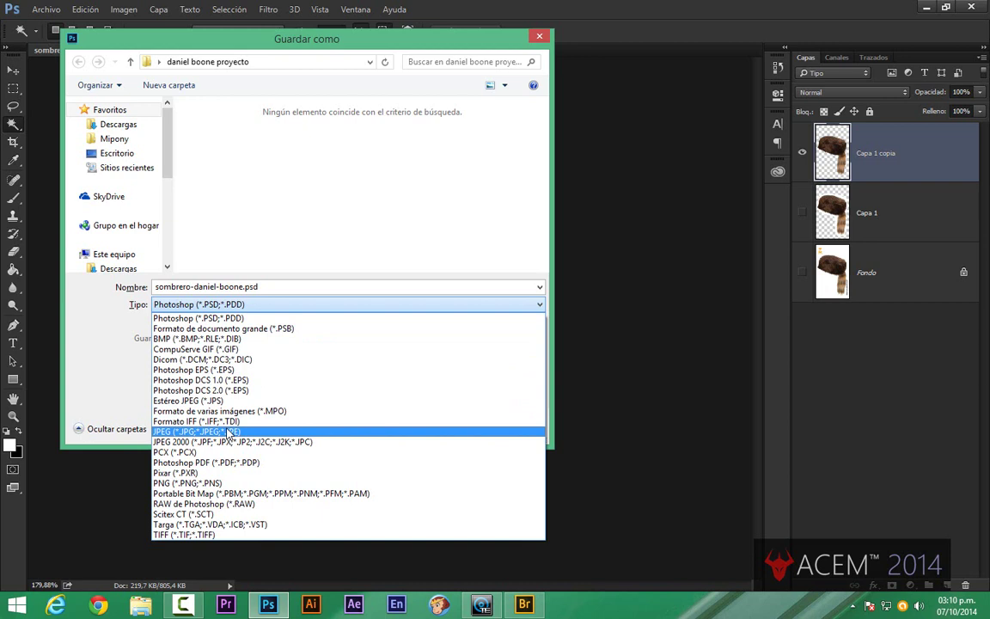
pyautogui.click(214, 483)
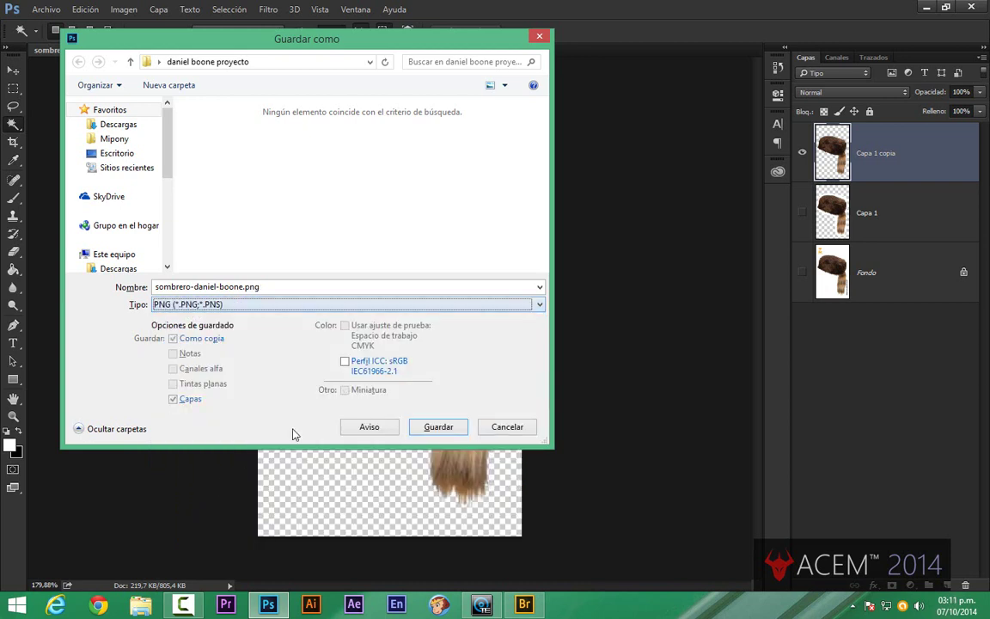
pyautogui.click(280, 287)
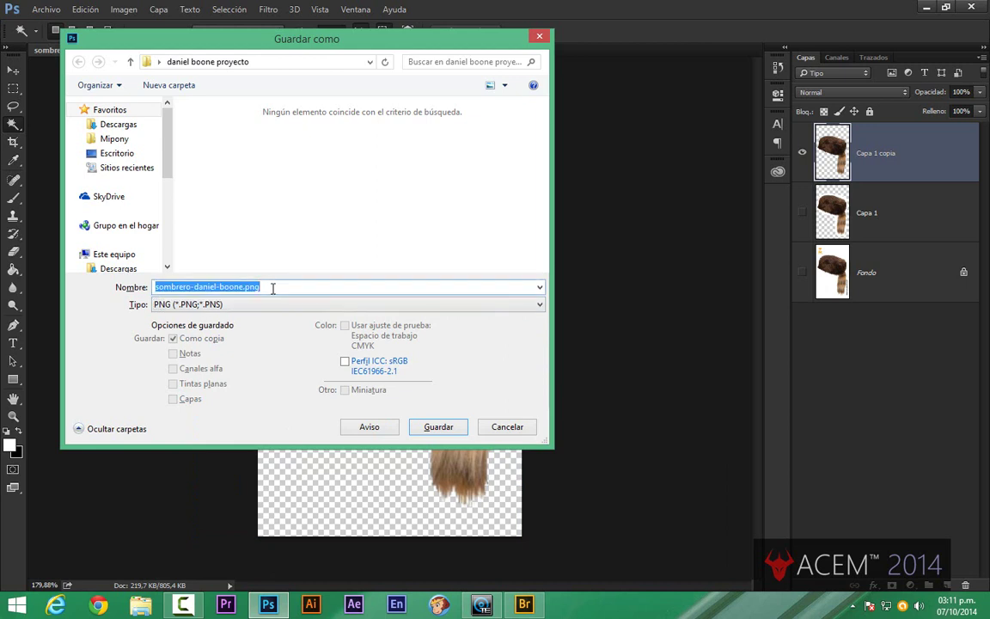
pyautogui.moveTo(273, 289); pyautogui.dragTo(202, 289)
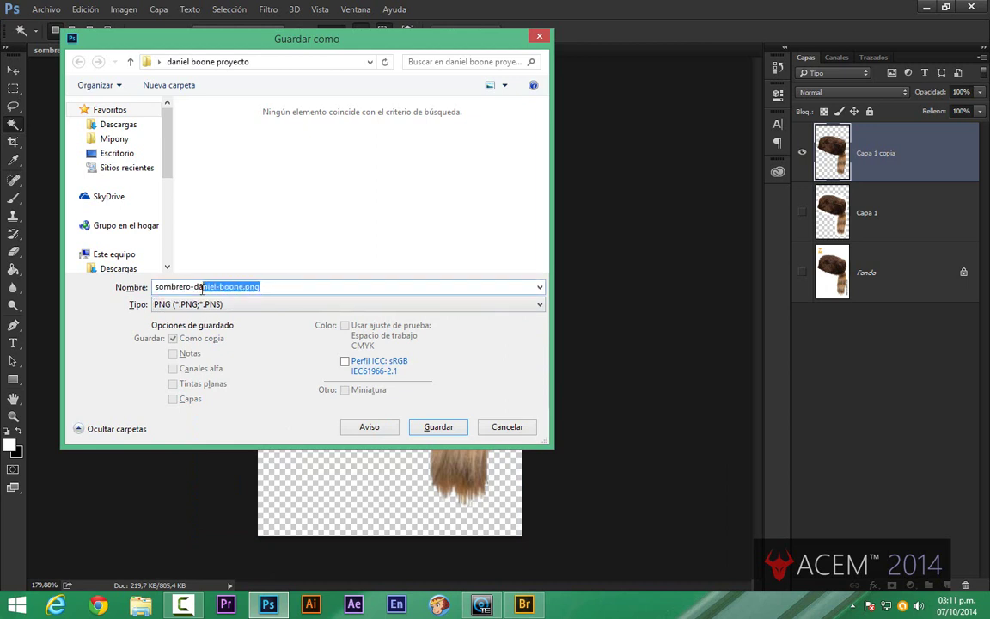
pyautogui.press('BackSpace')
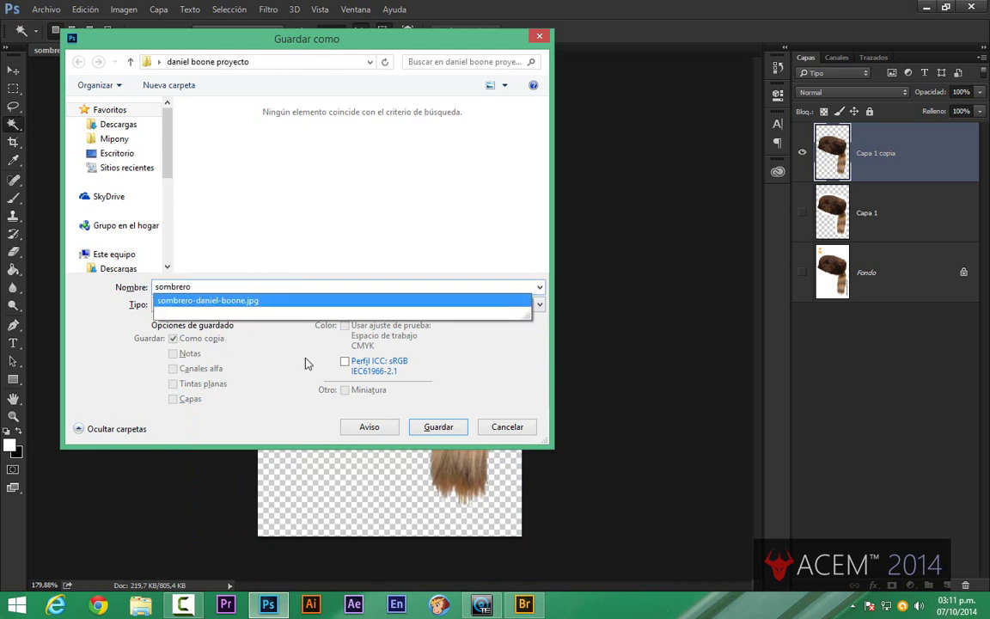
pyautogui.click(437, 426)
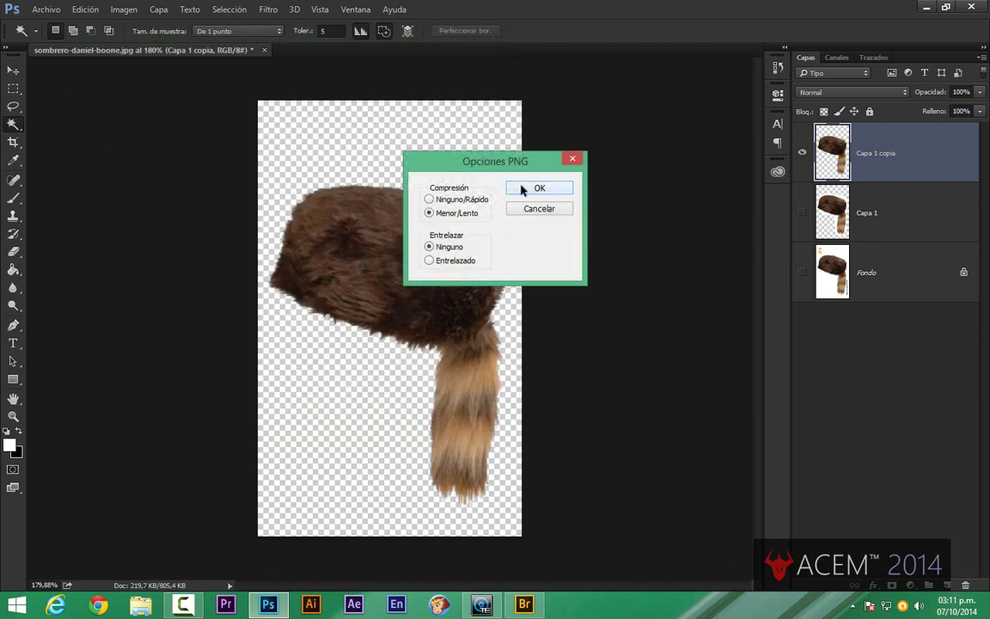
pyautogui.click(527, 190)
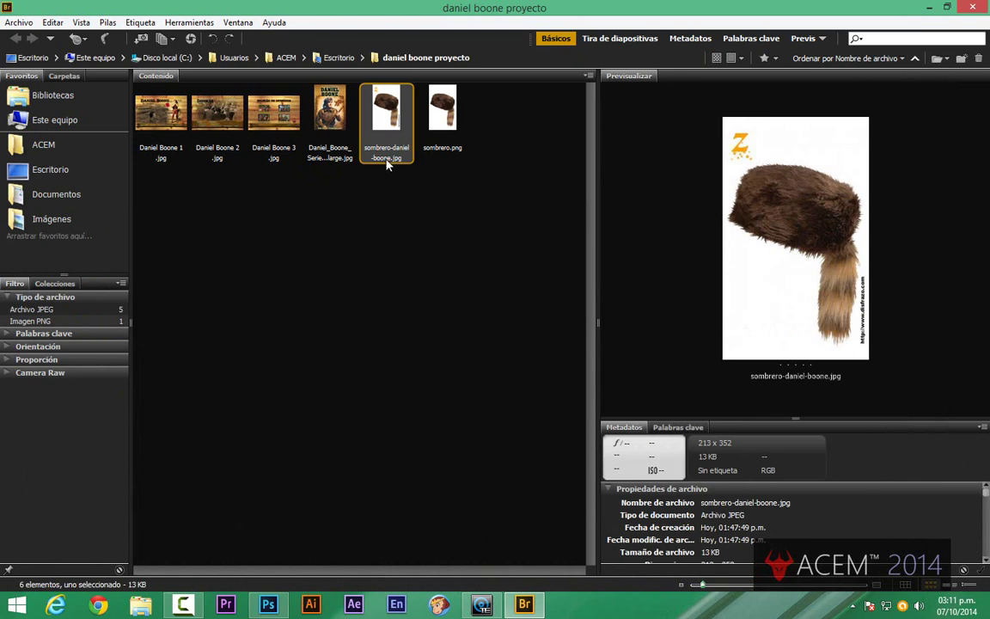
# Preview sombrero.png in Adobe Bridge and switch back to the menu project in TMPGEnc Authoring Works 4.
pyautogui.click(455, 120)
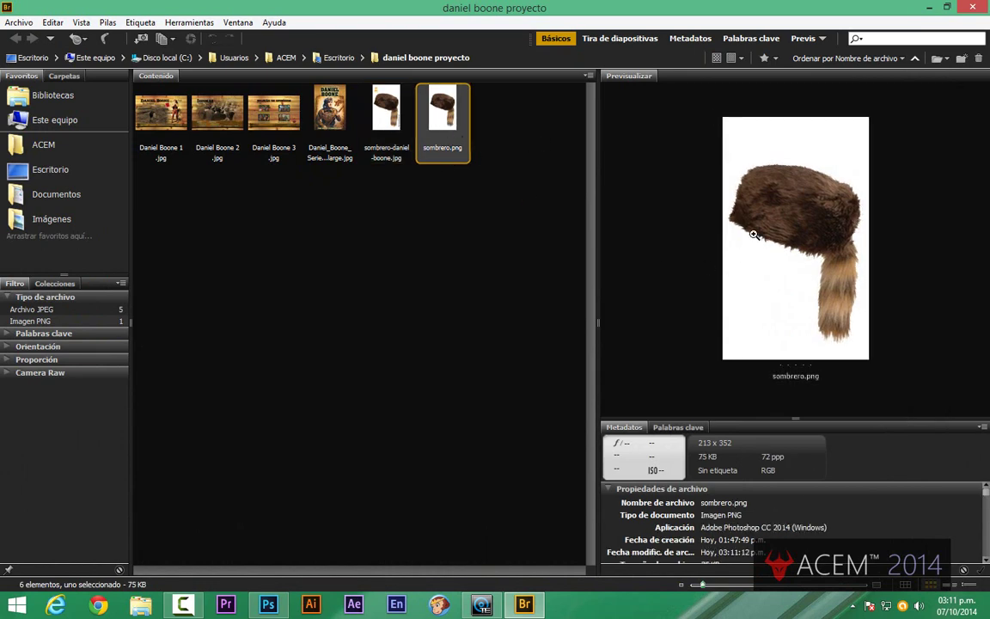
pyautogui.click(929, 7)
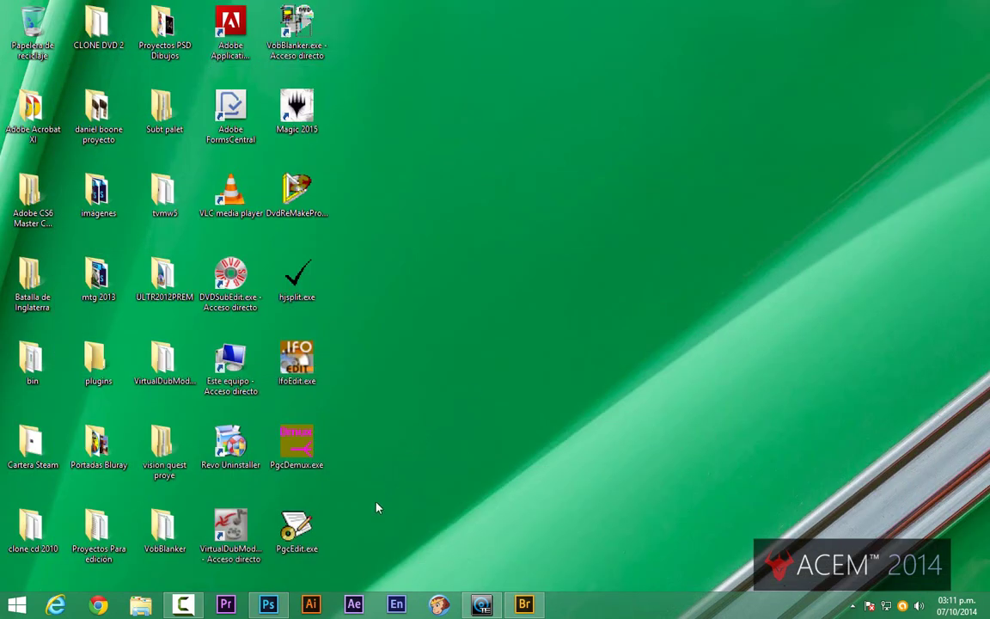
pyautogui.click(482, 605)
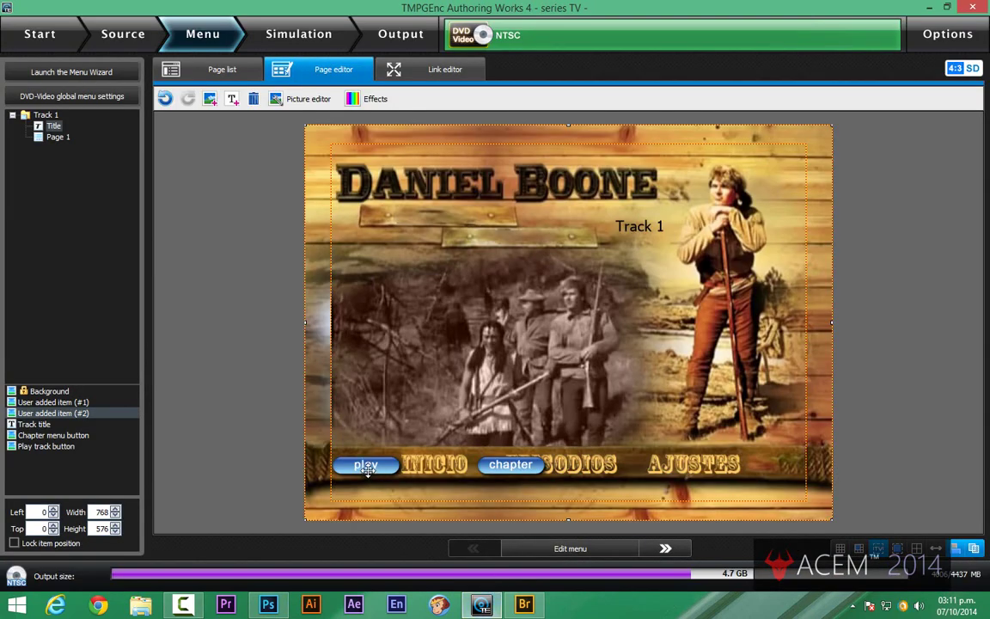
# Replace the play track button's picture with sombrero.png from the daniel boone proyecto folder on the Escritorio.
pyautogui.doubleClick(366, 465)
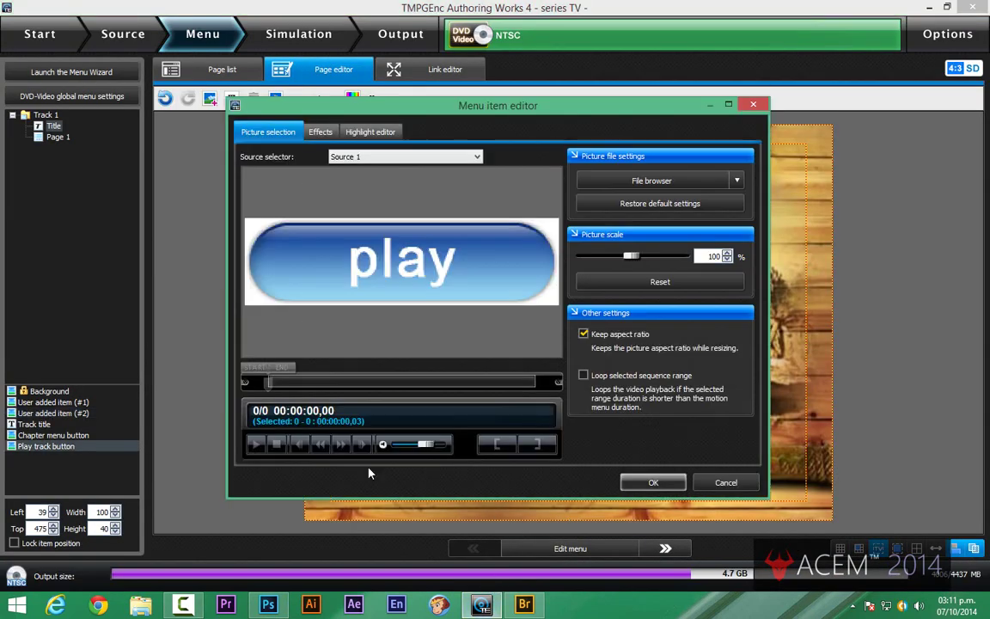
pyautogui.click(660, 181)
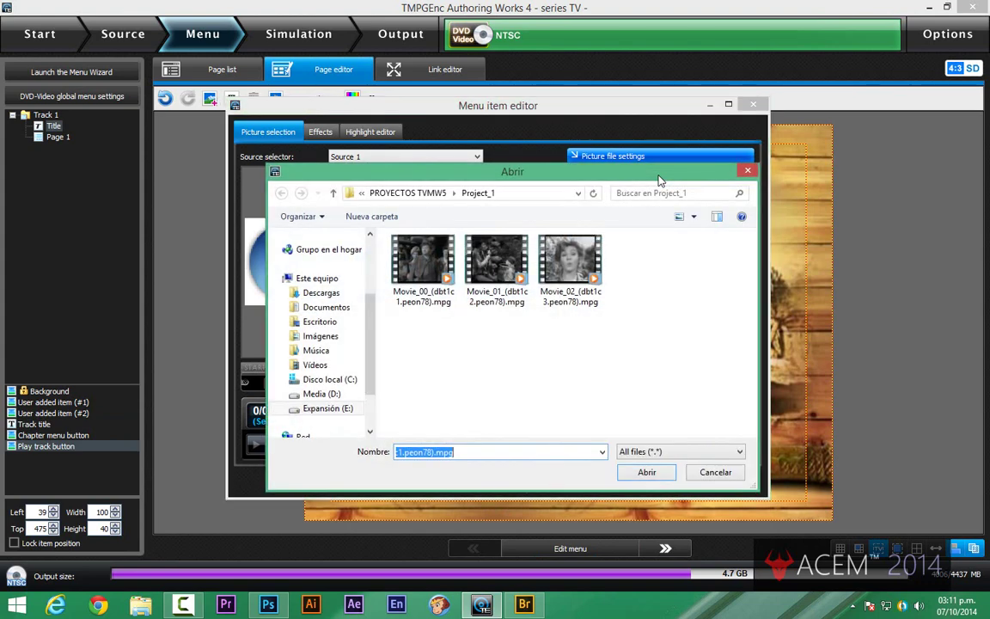
pyautogui.scroll(3, 348, 313)
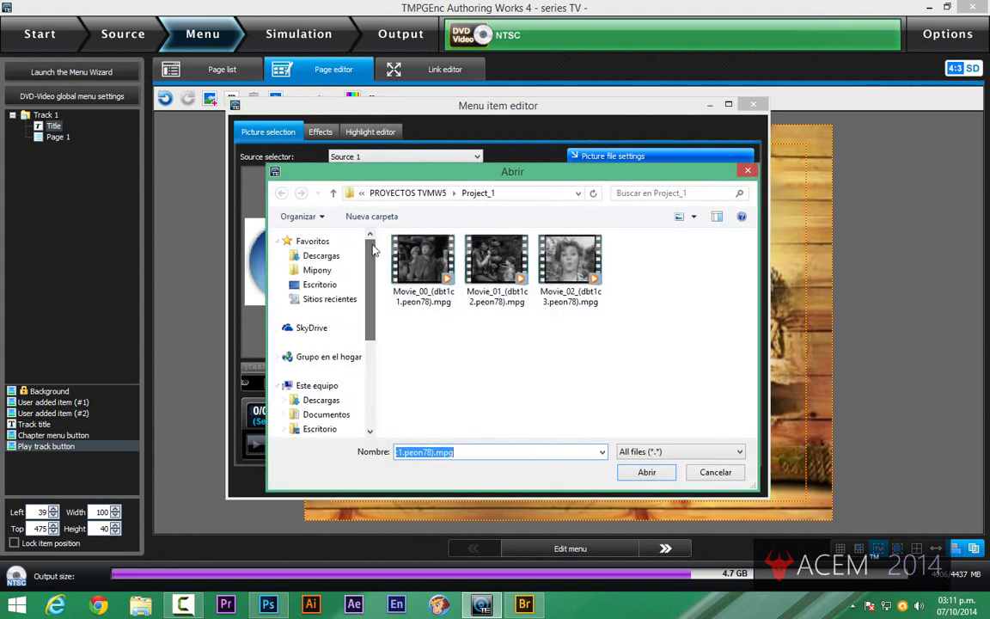
pyautogui.click(329, 288)
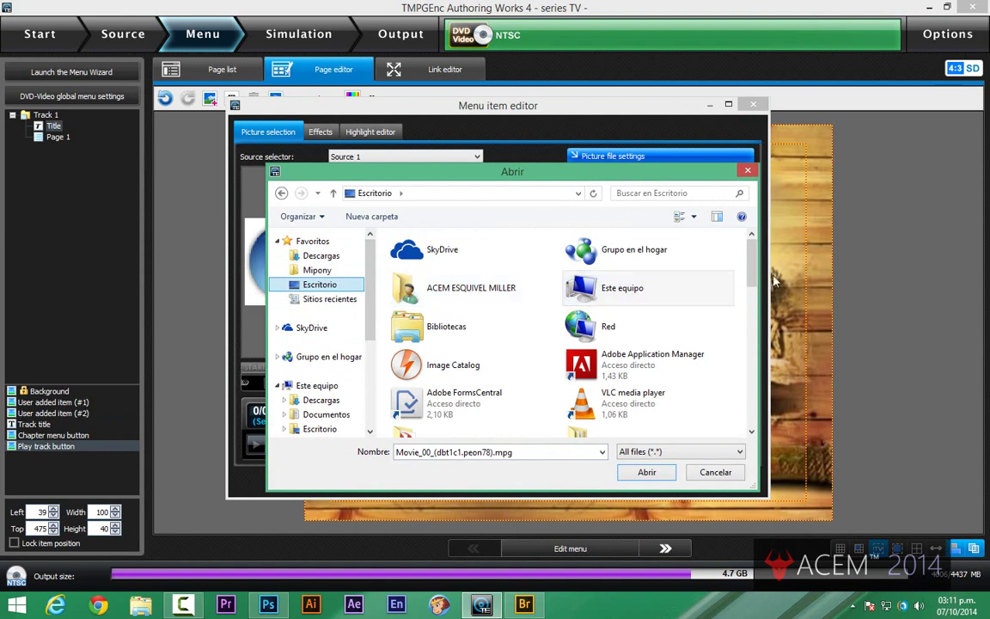
pyautogui.moveTo(753, 273); pyautogui.dragTo(750, 323)
pyautogui.doubleClick(657, 373)
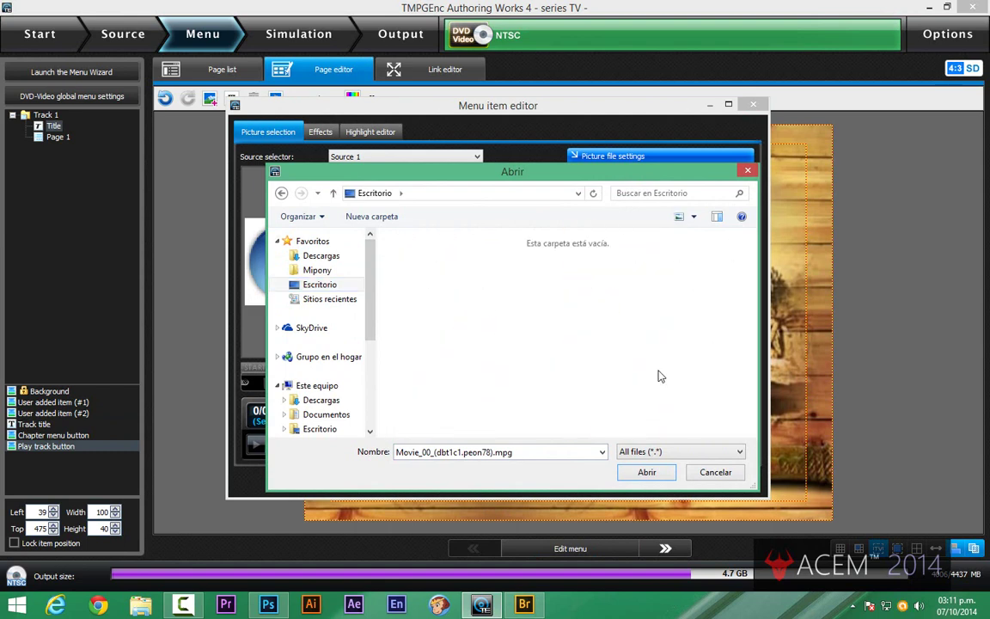
pyautogui.click(714, 273)
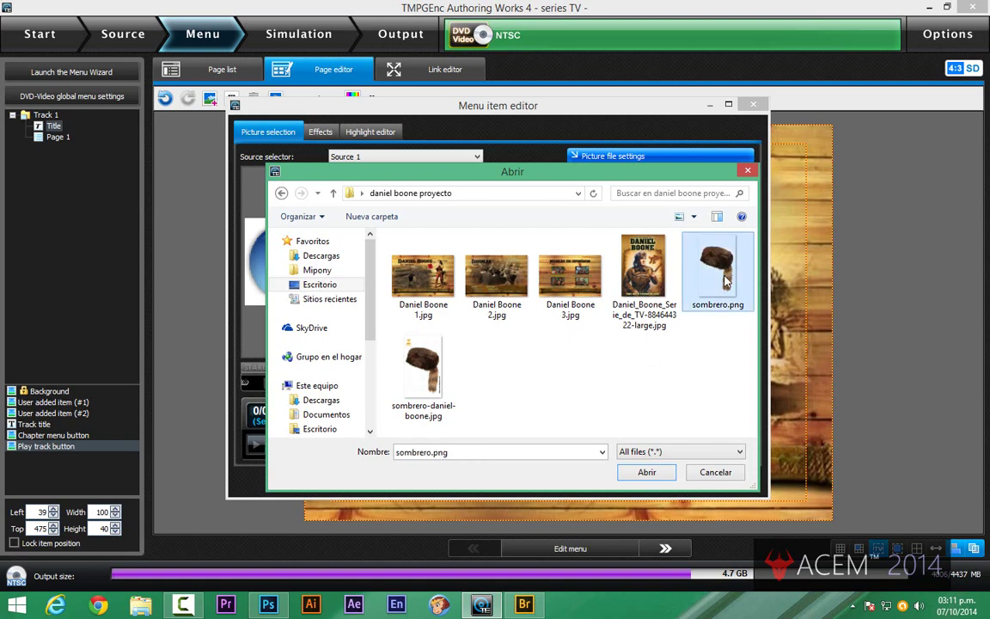
pyautogui.click(646, 471)
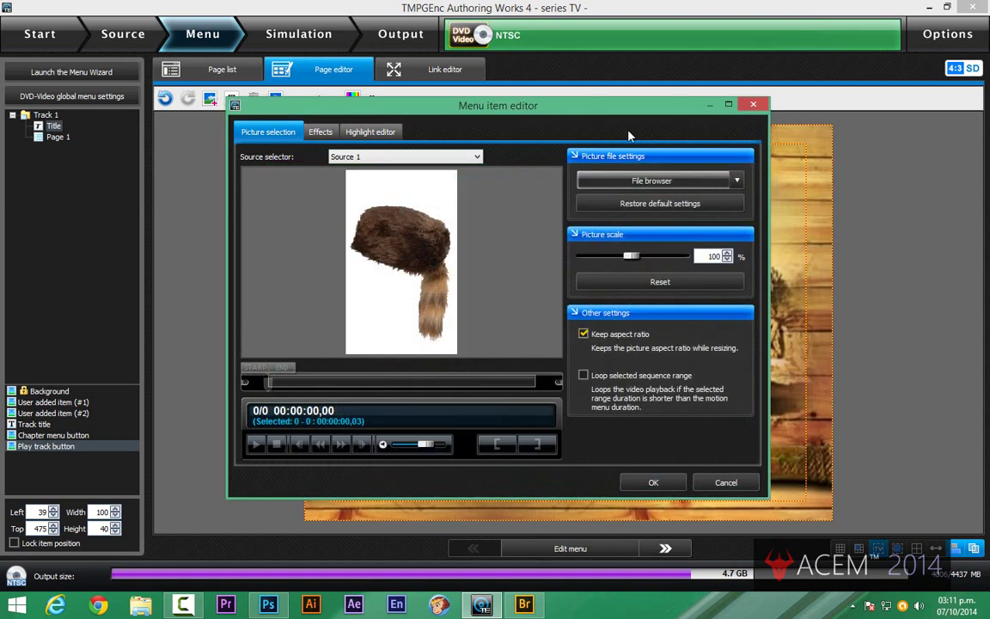
# Turn off Keep aspect ratio for the play track button's hat picture and accept the item settings.
pyautogui.moveTo(629, 135); pyautogui.dragTo(107, 169)
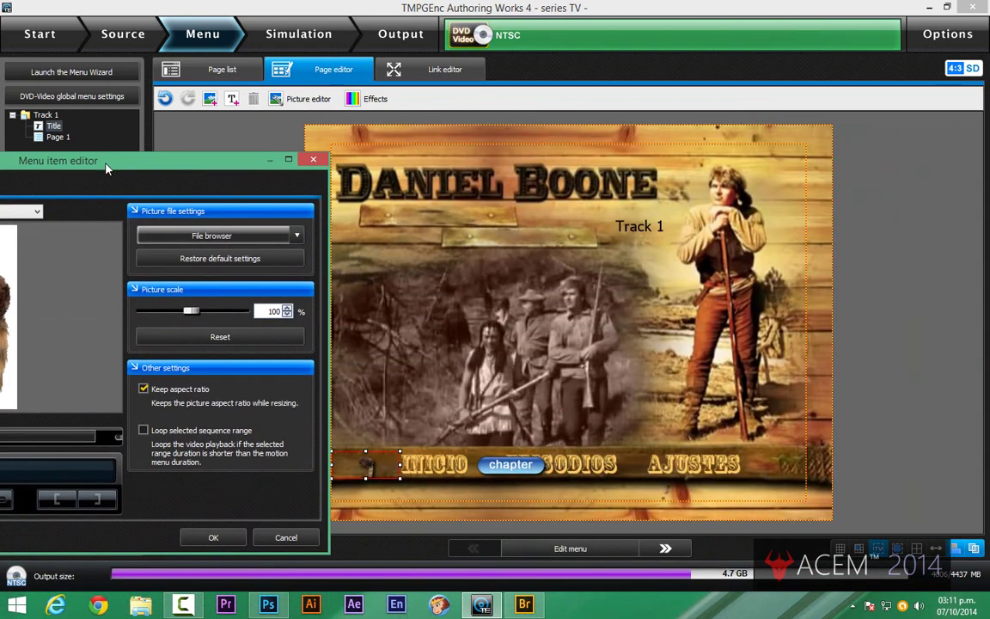
pyautogui.moveTo(106, 168); pyautogui.dragTo(106, 138)
pyautogui.click(143, 359)
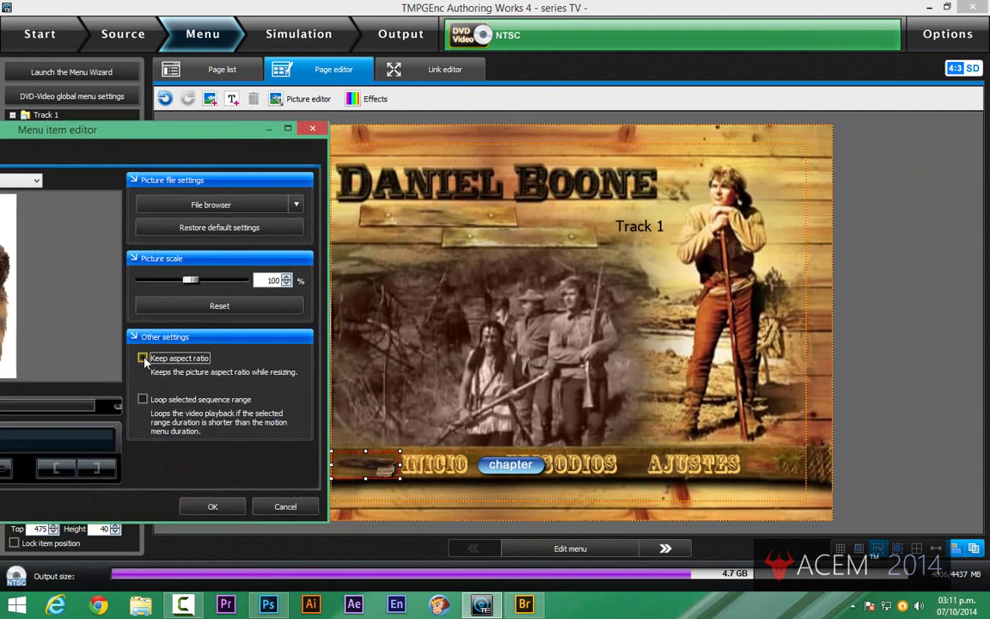
pyautogui.click(143, 358)
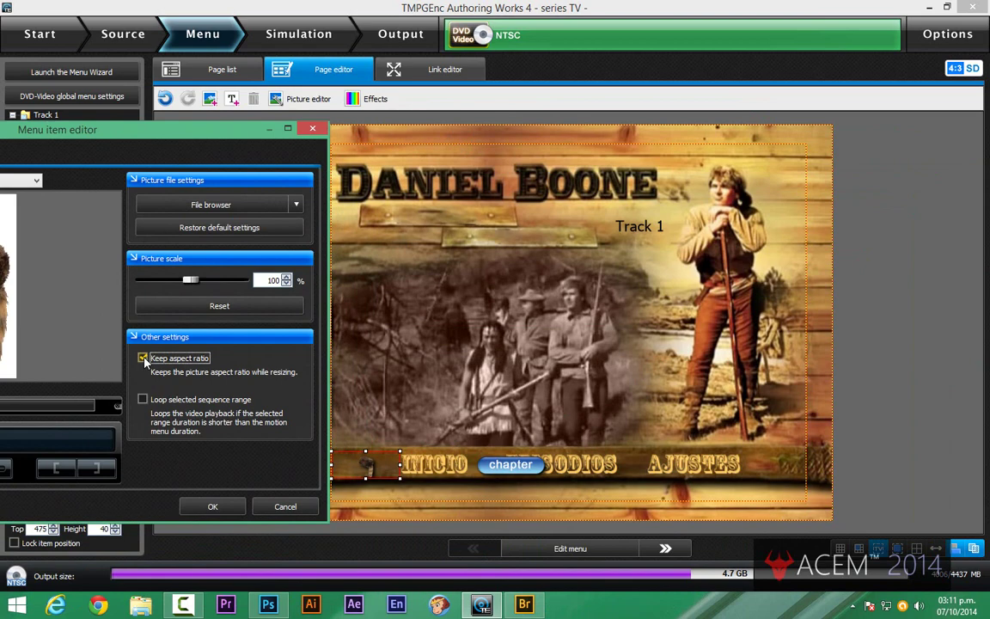
pyautogui.click(143, 358)
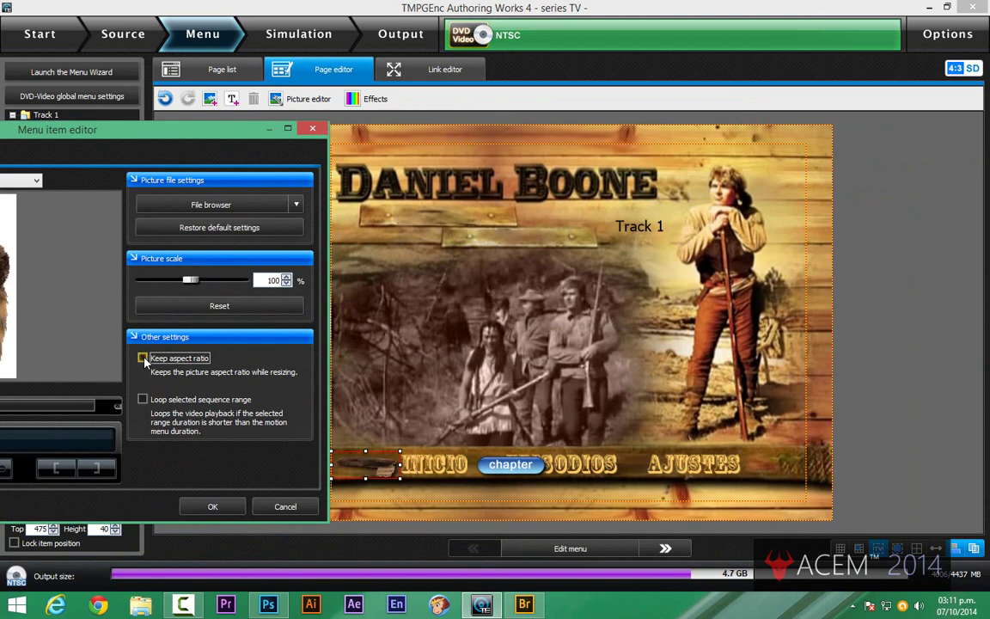
pyautogui.click(211, 506)
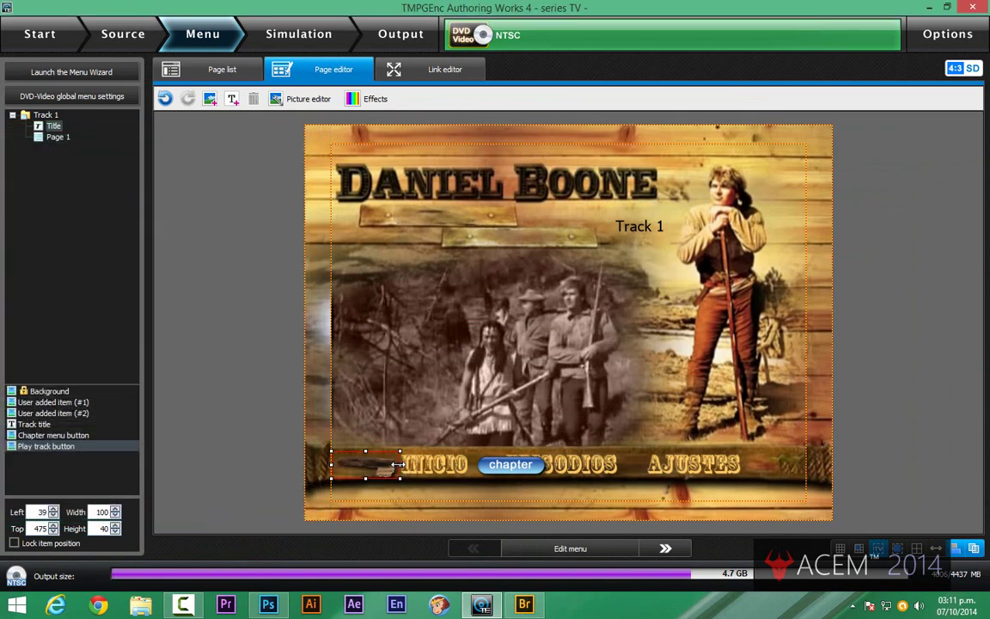
# Resize the hat button to about 65 by 74 and place it just before the INICIO label, at about 72 left and 449 top.
pyautogui.moveTo(398, 465); pyautogui.dragTo(354, 465)
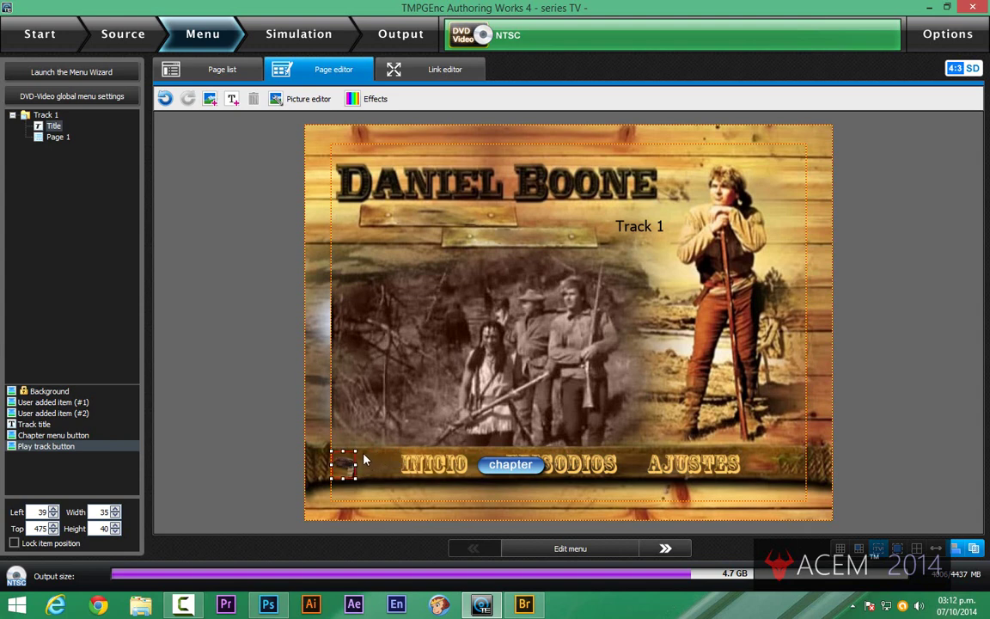
pyautogui.moveTo(356, 450); pyautogui.dragTo(390, 455)
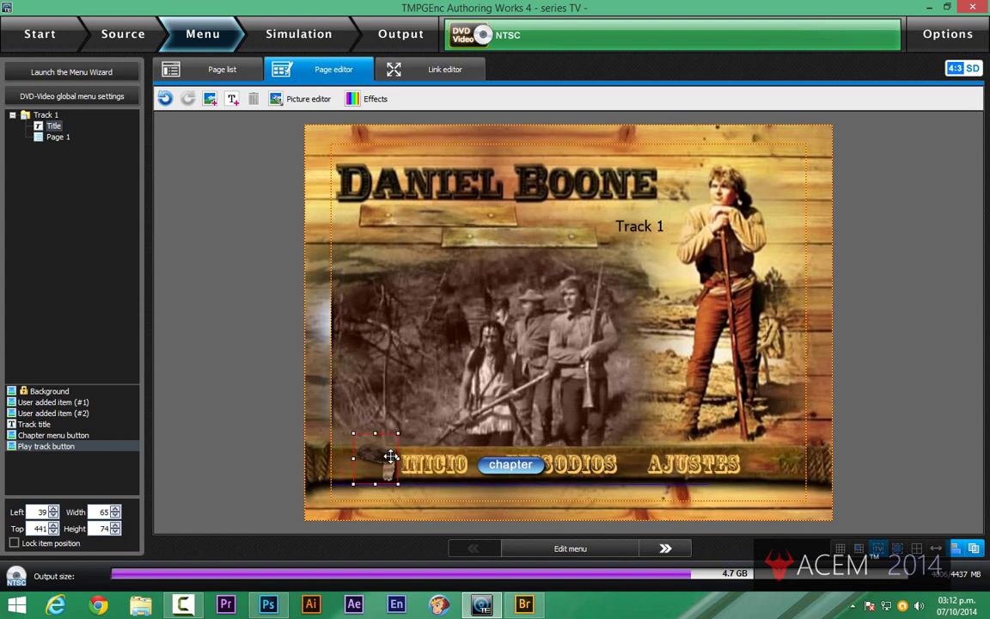
pyautogui.click(466, 398)
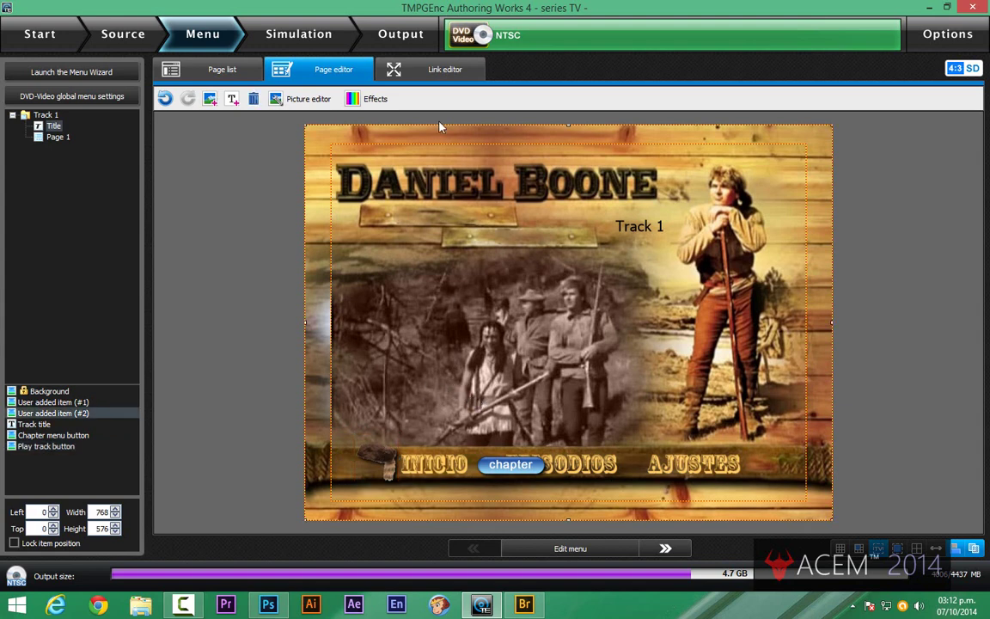
# Disable the Outer shadow effect on the hat play track button.
pyautogui.doubleClick(383, 457)
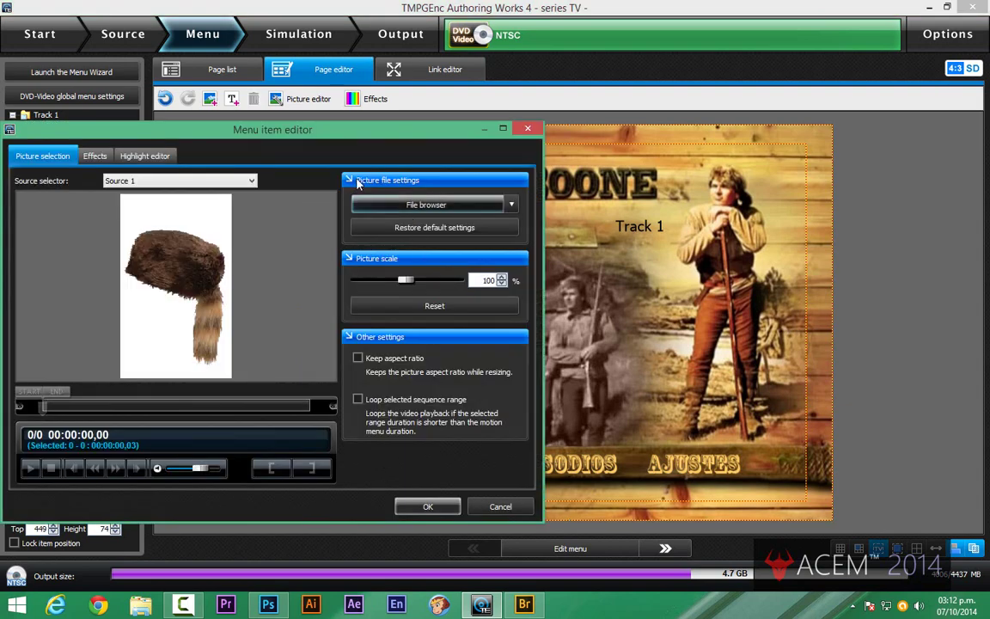
pyautogui.moveTo(306, 76); pyautogui.dragTo(290, 26)
pyautogui.click(80, 48)
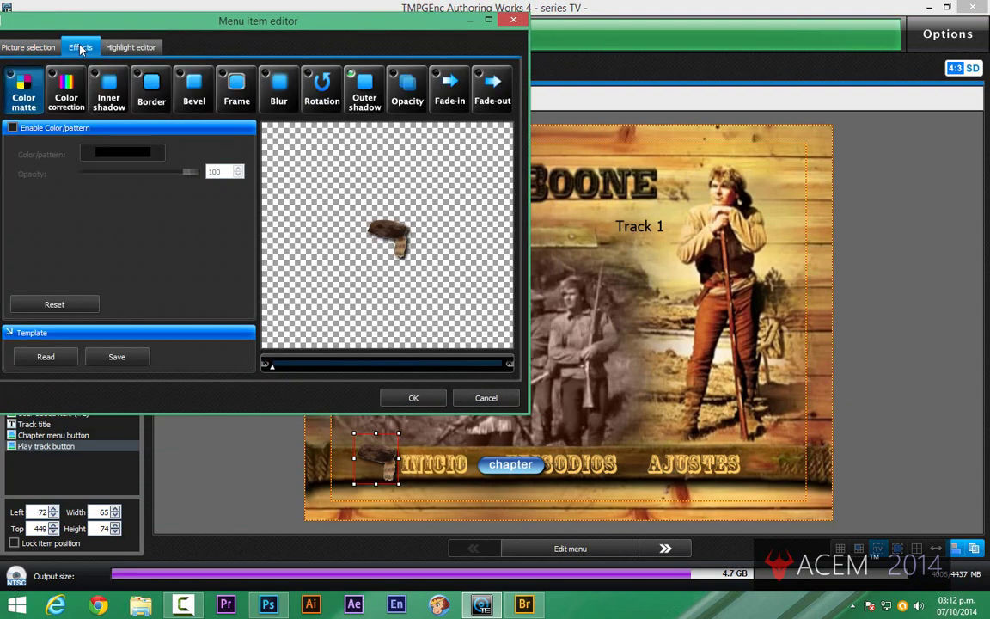
pyautogui.click(352, 74)
pyautogui.click(352, 79)
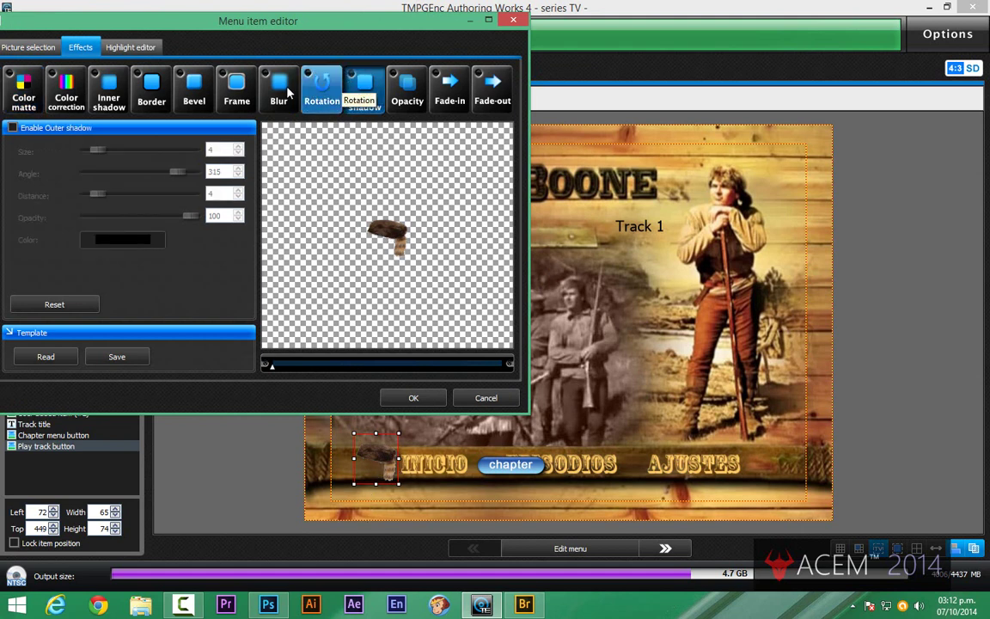
# Enable a black Border effect on the hat play track button with Soft style and about 75.3 opacity.
pyautogui.click(149, 80)
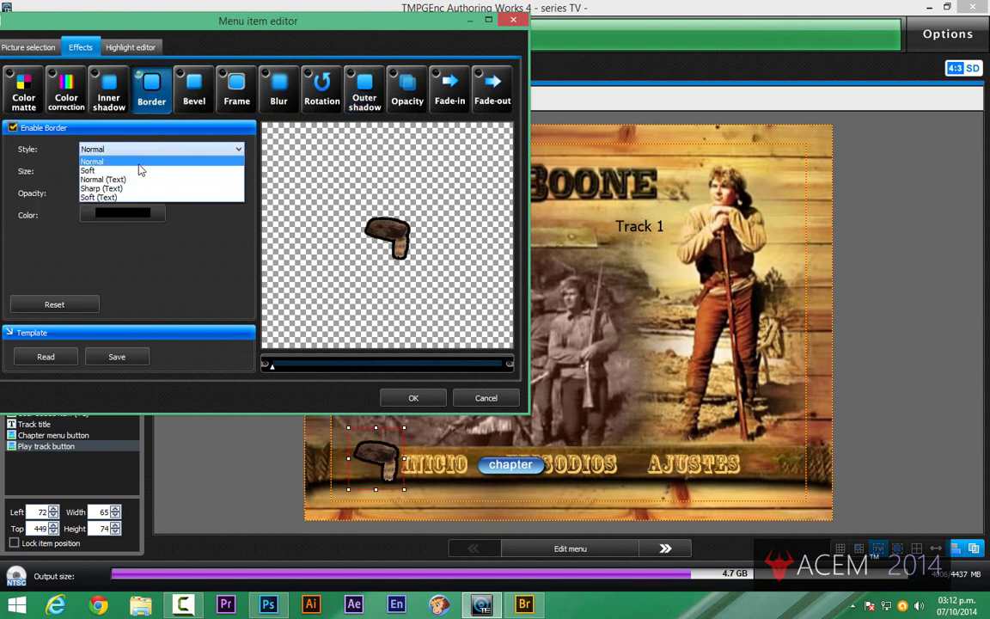
pyautogui.click(122, 171)
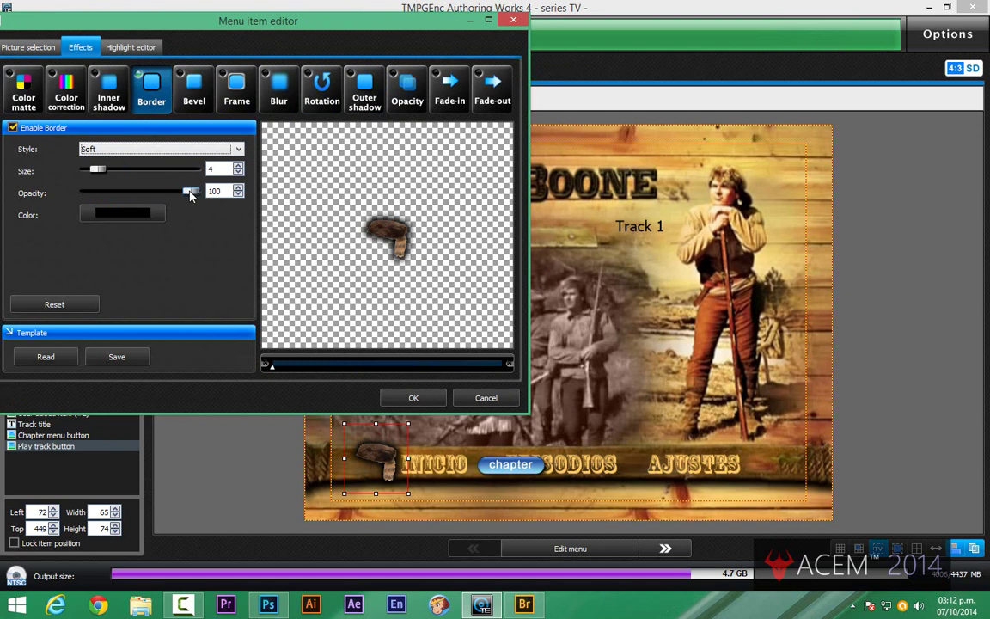
pyautogui.moveTo(191, 194); pyautogui.dragTo(156, 196)
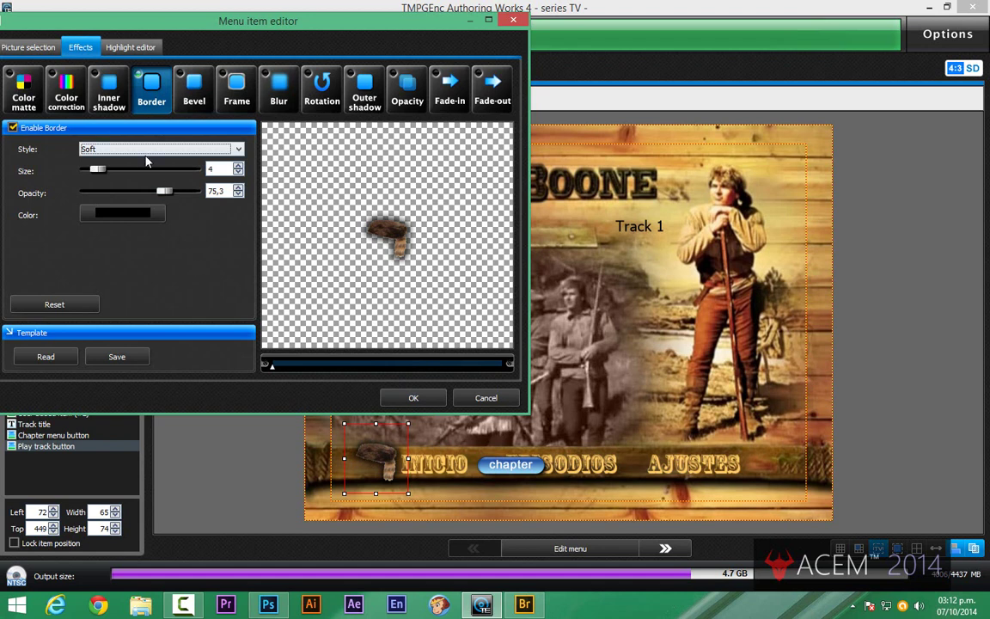
# Try a dark red Inner shadow on the hat button with size 9.3, angle 244.8, distance 5.3 and opacity 72.7.
pyautogui.click(103, 86)
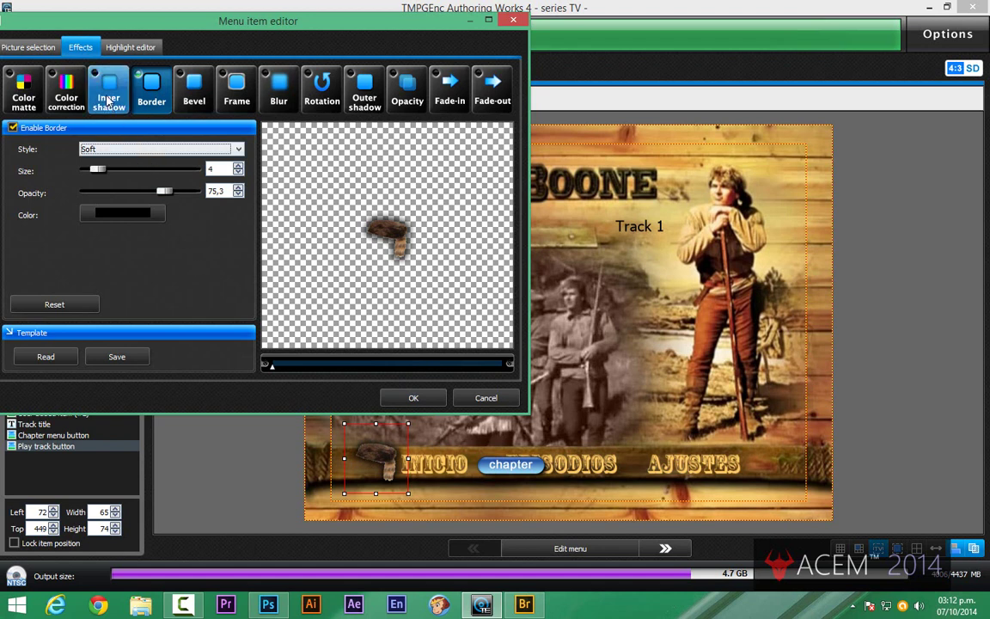
pyautogui.click(96, 74)
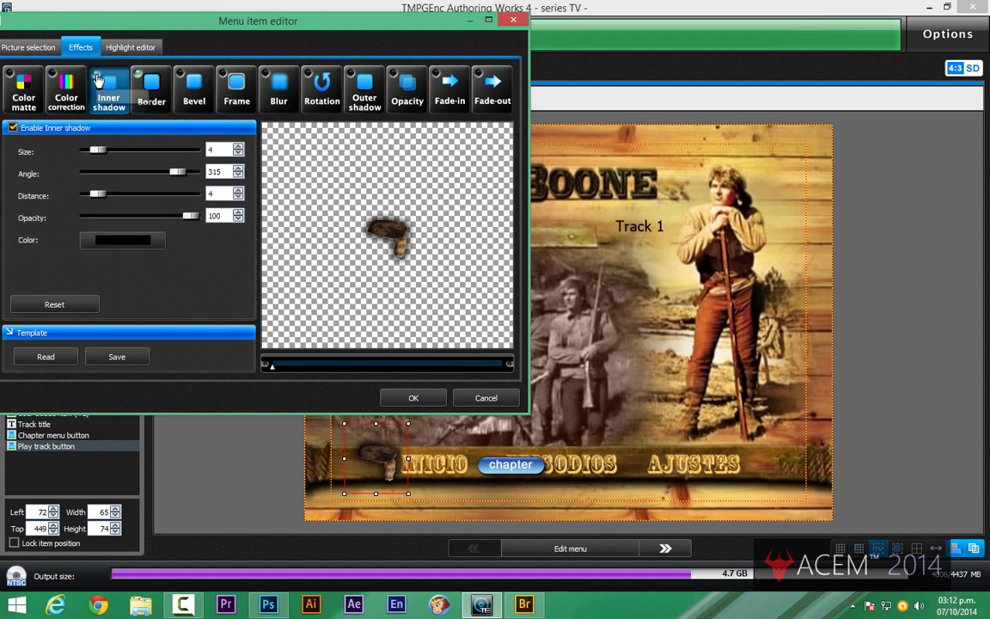
pyautogui.click(120, 240)
pyautogui.click(131, 182)
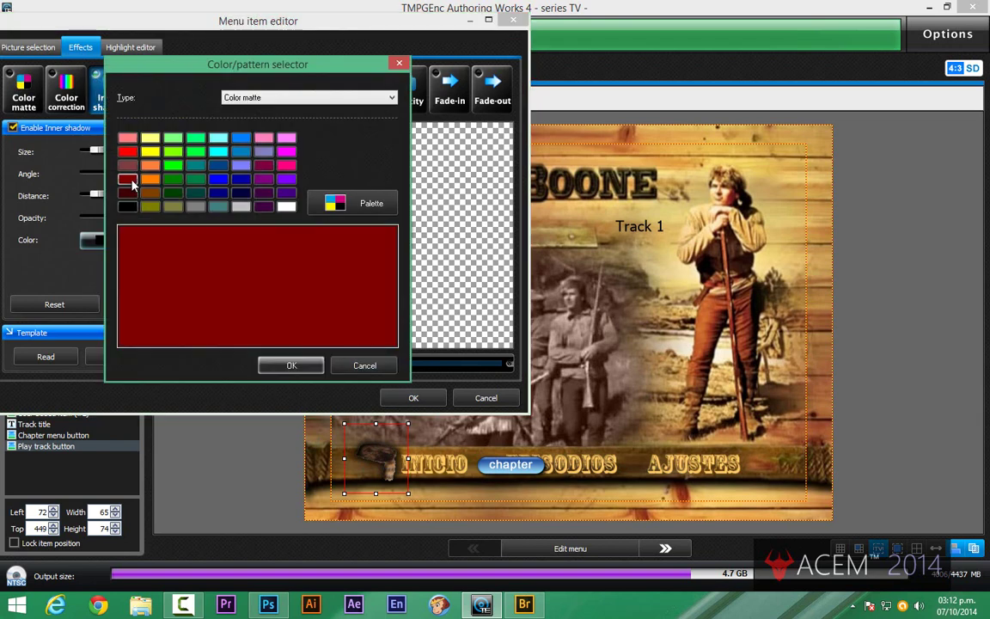
pyautogui.click(291, 365)
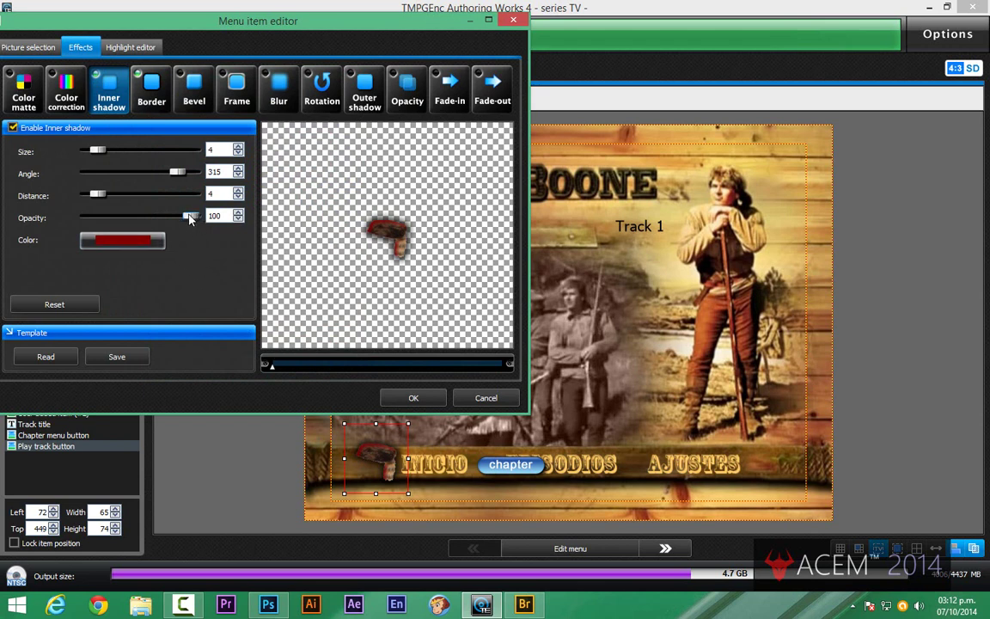
pyautogui.moveTo(191, 215); pyautogui.dragTo(149, 220)
pyautogui.moveTo(181, 174)
pyautogui.mouseDown()
pyautogui.moveTo(156, 178)
pyautogui.moveTo(169, 178)
pyautogui.mouseUp()
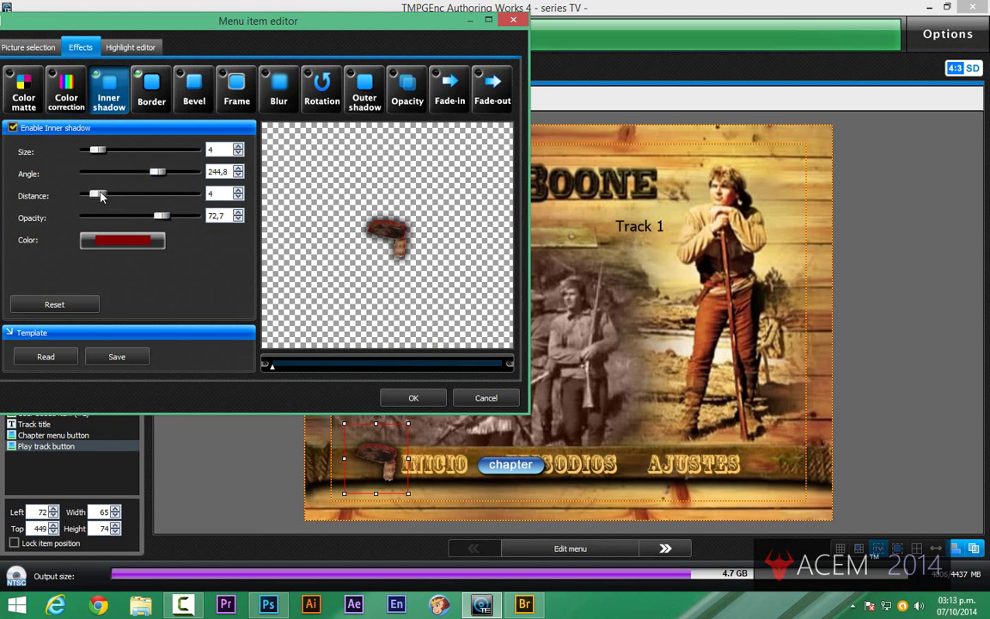
pyautogui.moveTo(98, 194); pyautogui.dragTo(102, 202)
pyautogui.moveTo(101, 152)
pyautogui.mouseDown()
pyautogui.moveTo(128, 156)
pyautogui.moveTo(90, 156)
pyautogui.moveTo(113, 164)
pyautogui.mouseUp()
# Change the hat button's soft border to light yellow and lower its opacity to about 48.
pyautogui.click(158, 108)
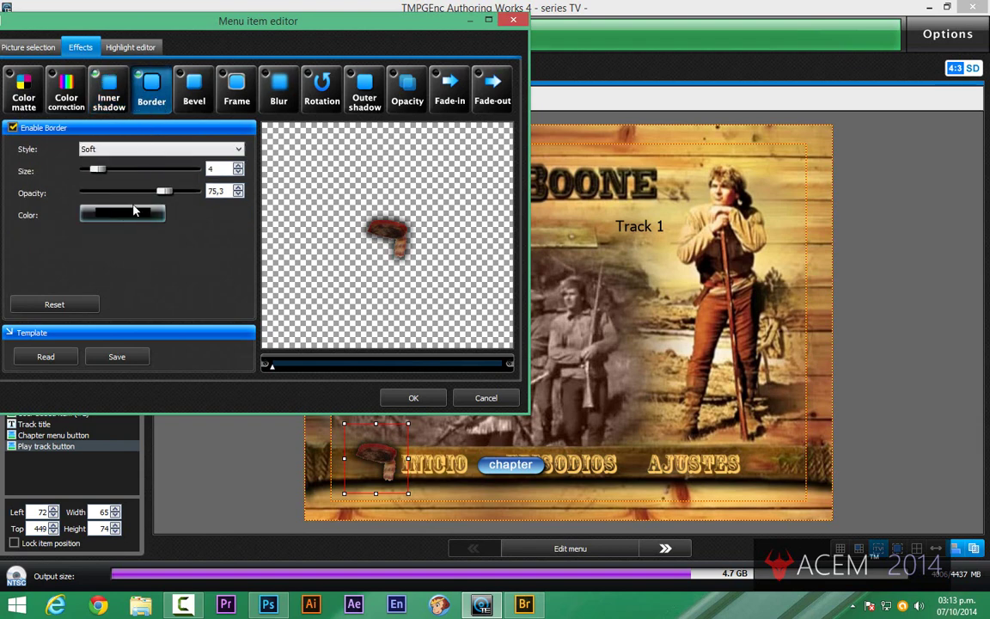
pyautogui.click(120, 216)
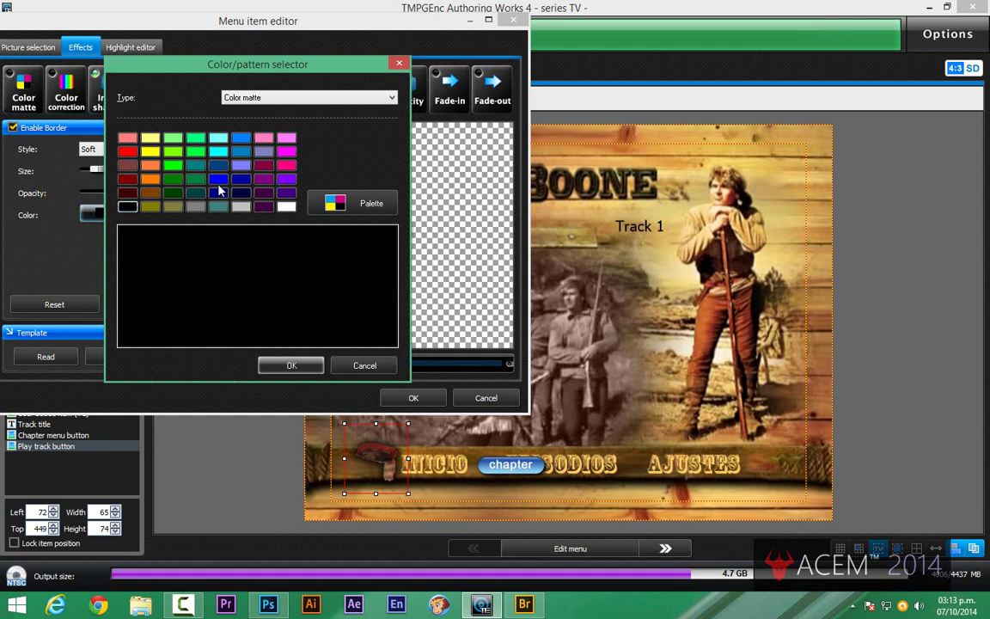
pyautogui.click(149, 138)
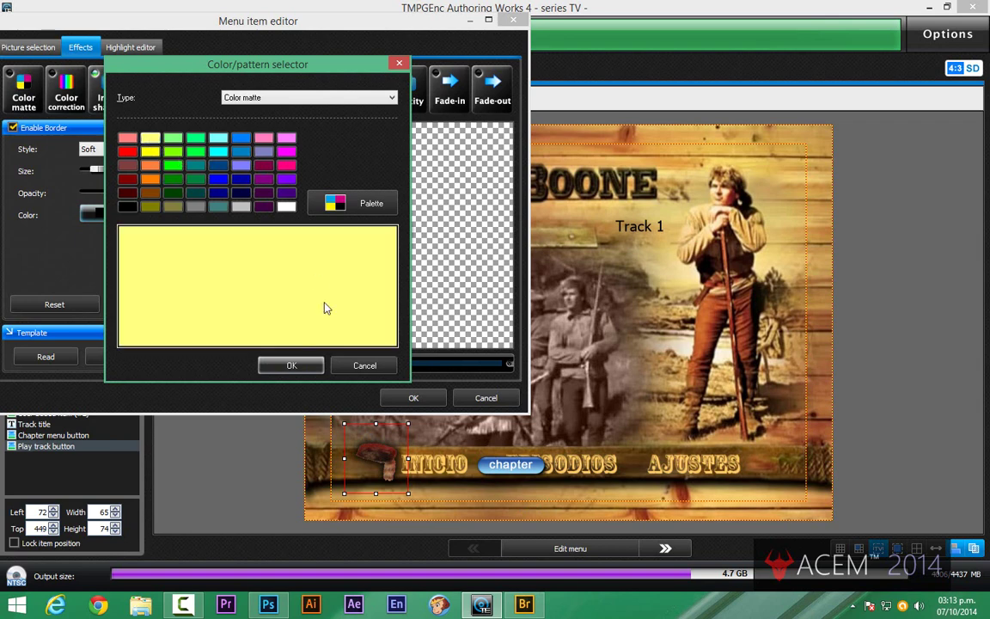
pyautogui.click(292, 366)
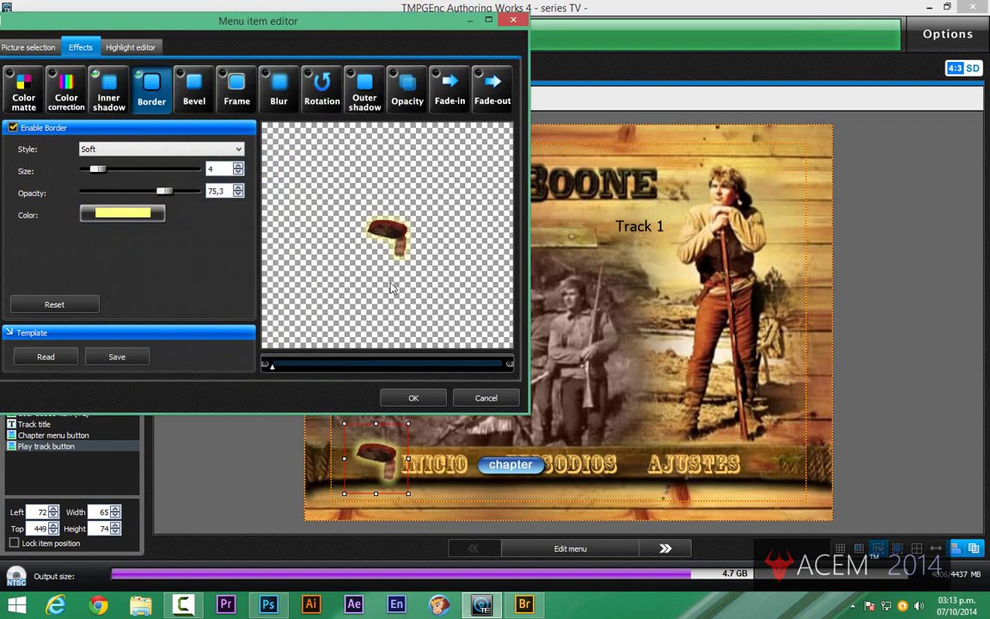
pyautogui.moveTo(171, 197); pyautogui.dragTo(136, 195)
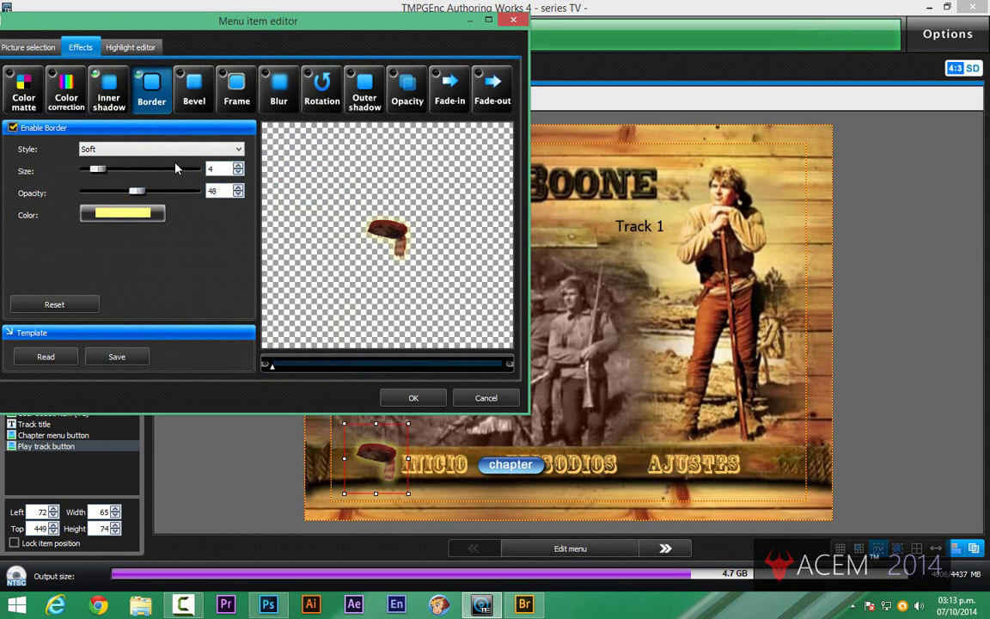
# Disable the hat button's Inner shadow, lower its border opacity to about 28.7 and accept the item settings.
pyautogui.click(108, 93)
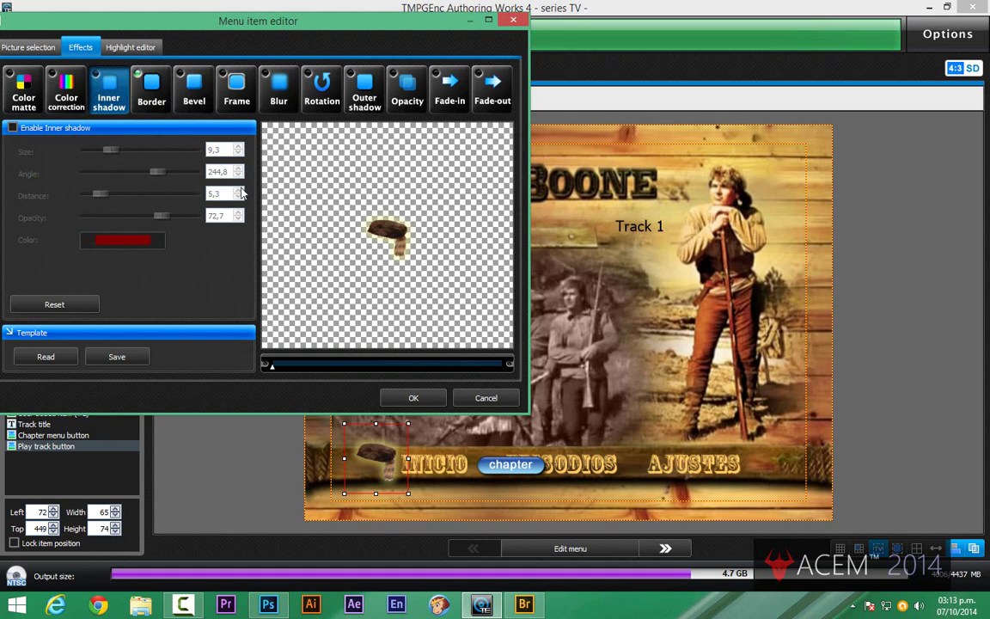
pyautogui.click(151, 90)
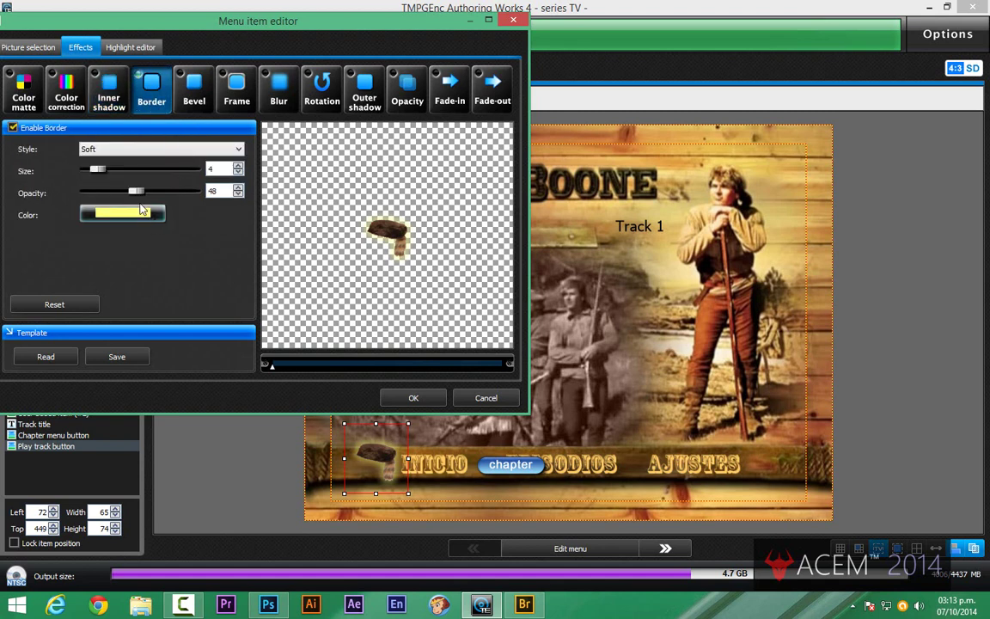
pyautogui.moveTo(136, 194)
pyautogui.mouseDown()
pyautogui.moveTo(100, 198)
pyautogui.moveTo(119, 199)
pyautogui.mouseUp()
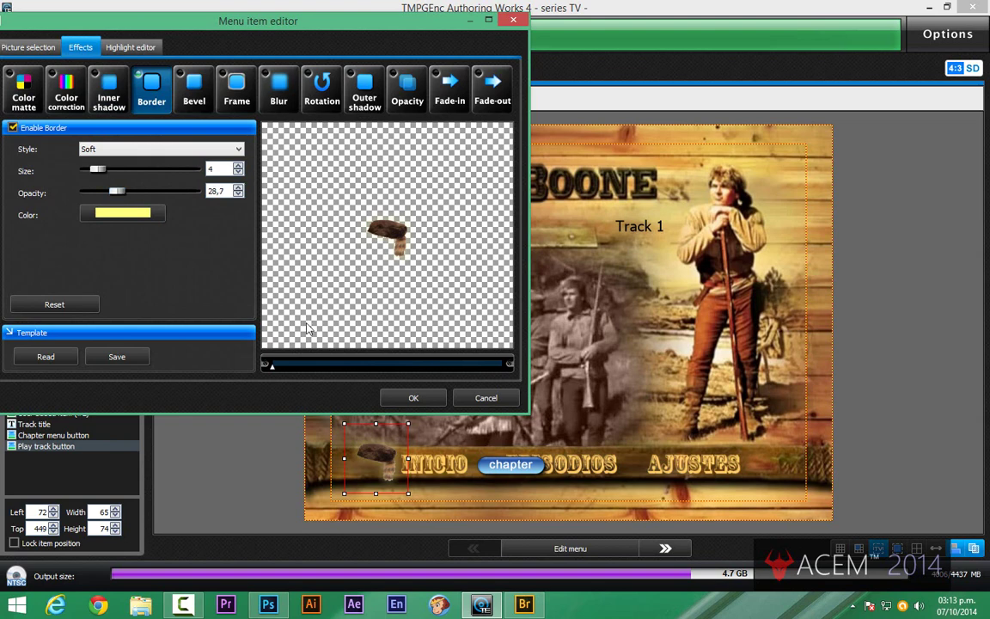
pyautogui.click(411, 397)
pyautogui.click(416, 401)
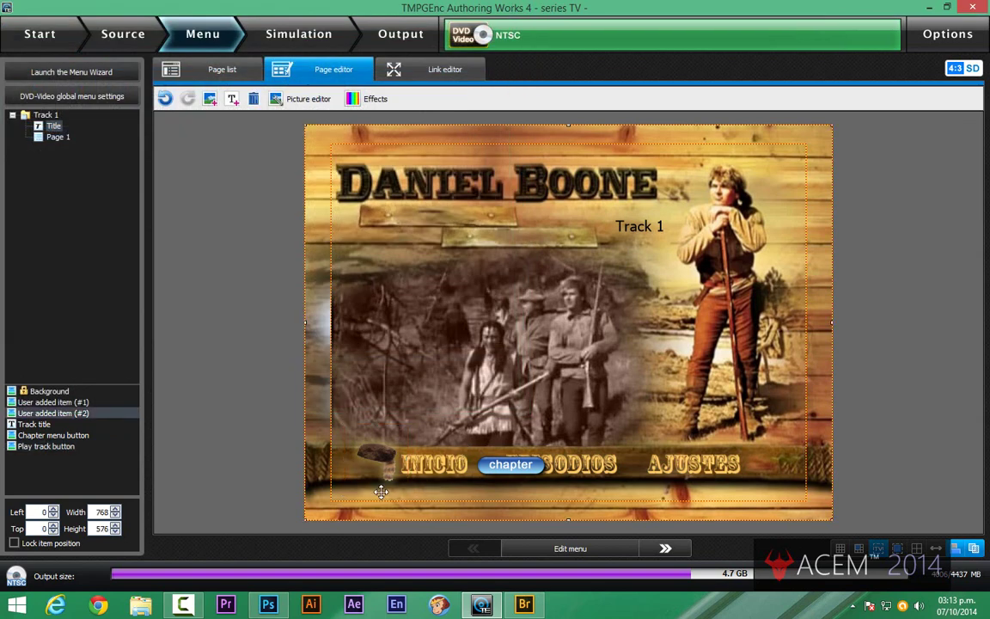
pyautogui.click(381, 455)
pyautogui.rightClick(381, 455)
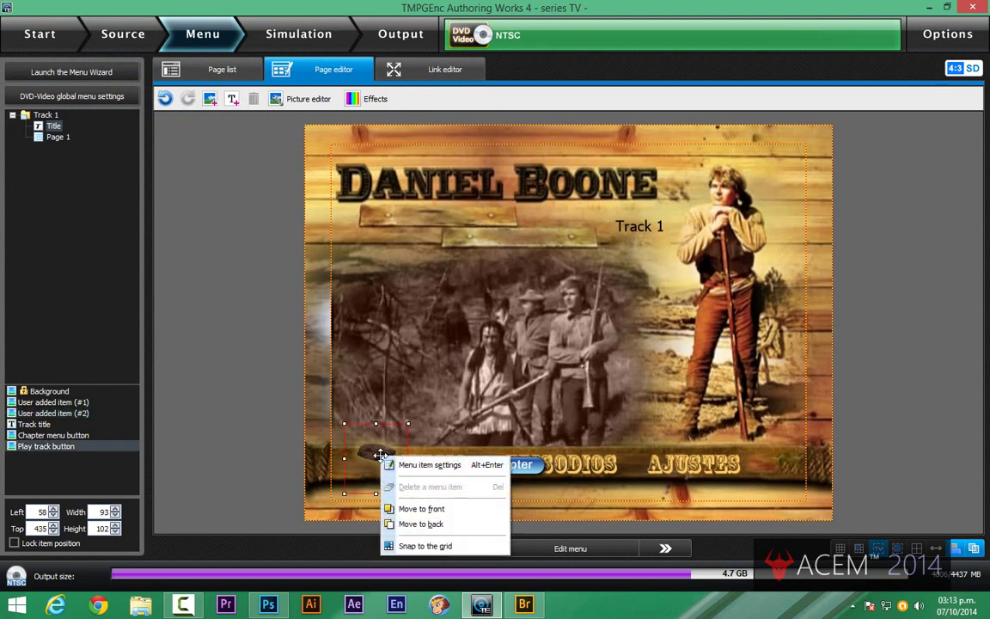
pyautogui.click(375, 455)
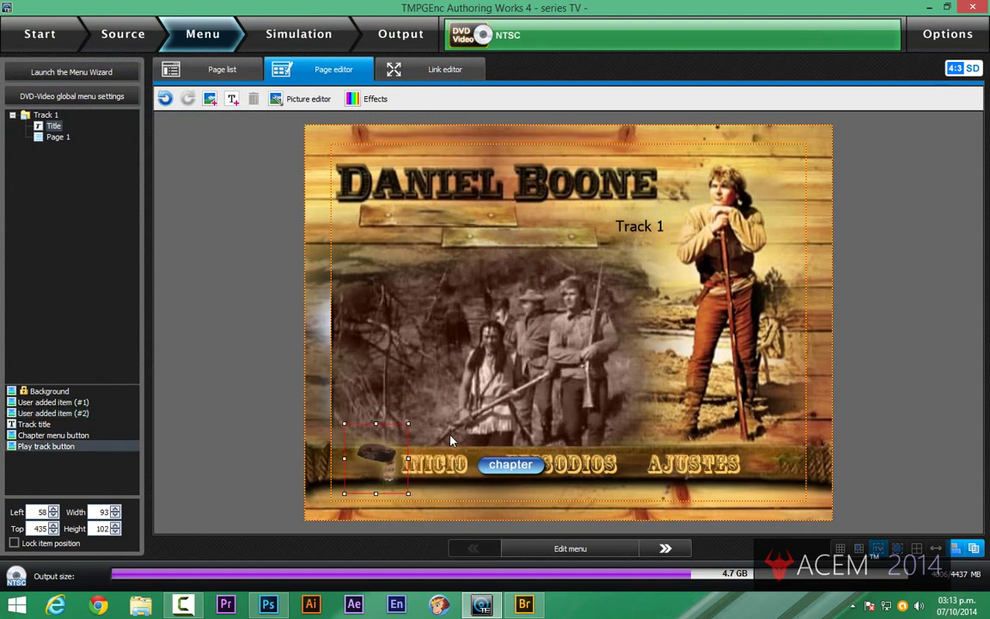
pyautogui.click(405, 390)
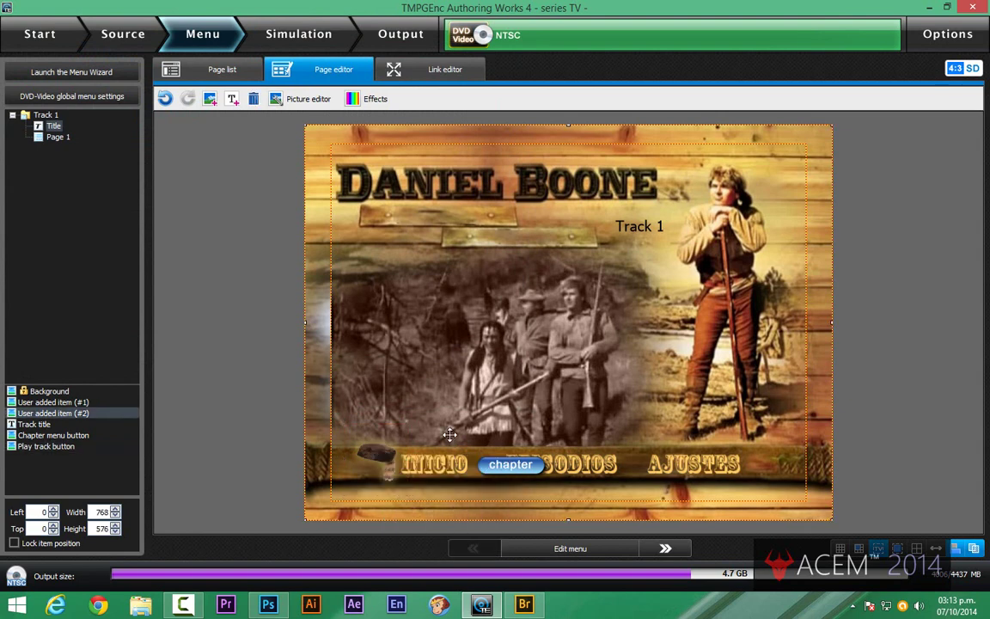
# Save the hat play track button's effects as an effect template named sombrero and close the item settings.
pyautogui.doubleClick(383, 460)
pyautogui.click(93, 46)
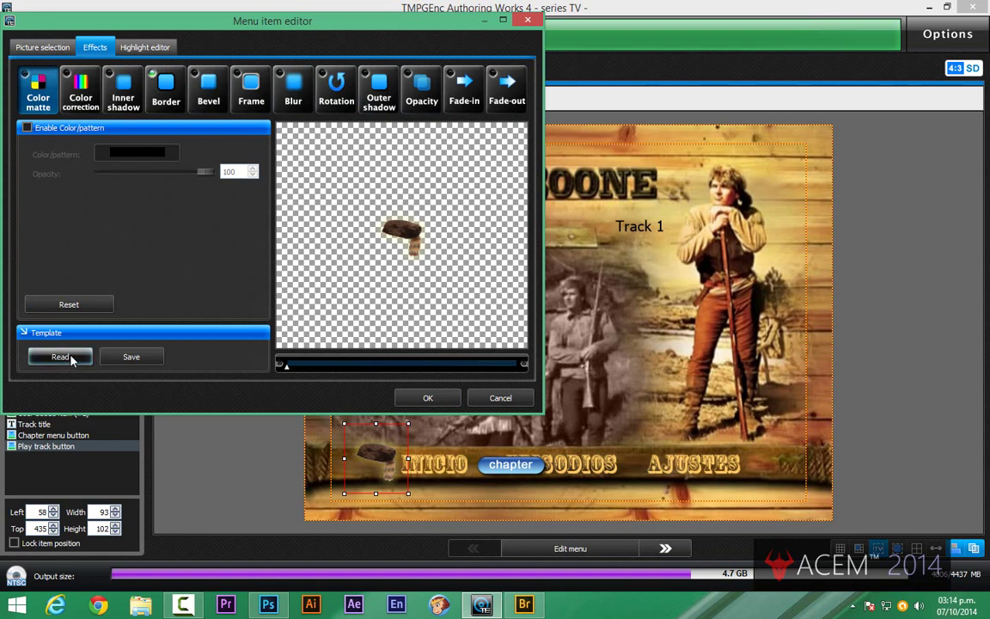
pyautogui.click(132, 358)
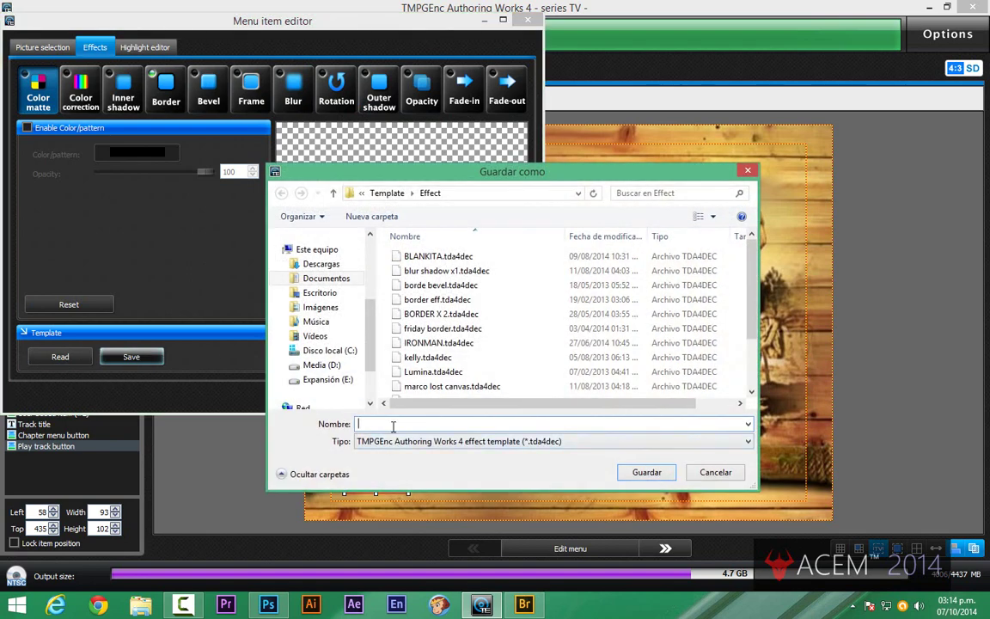
pyautogui.write('sombrero')
pyautogui.click(658, 481)
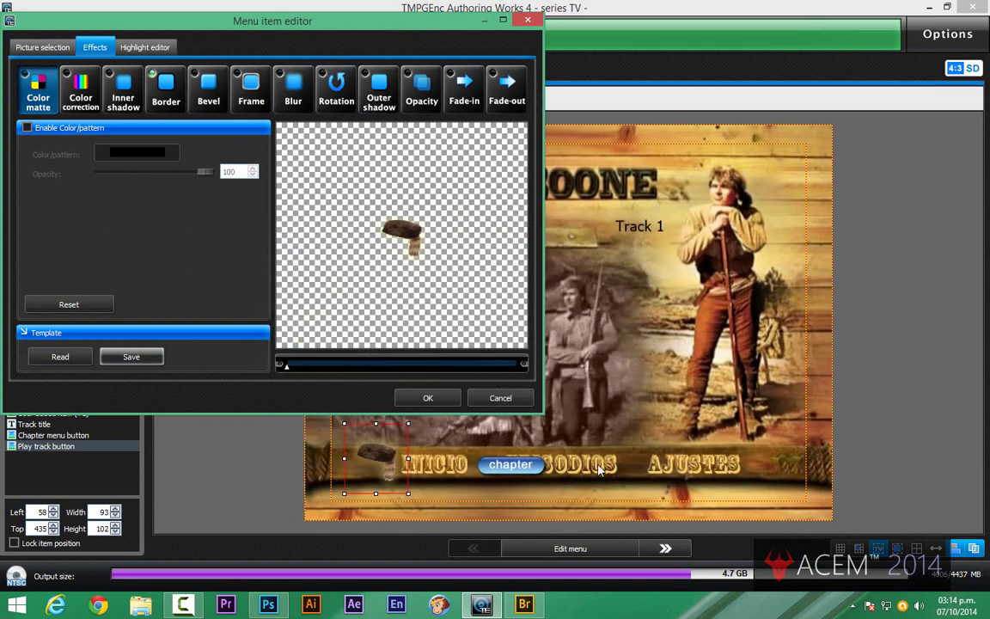
pyautogui.click(428, 397)
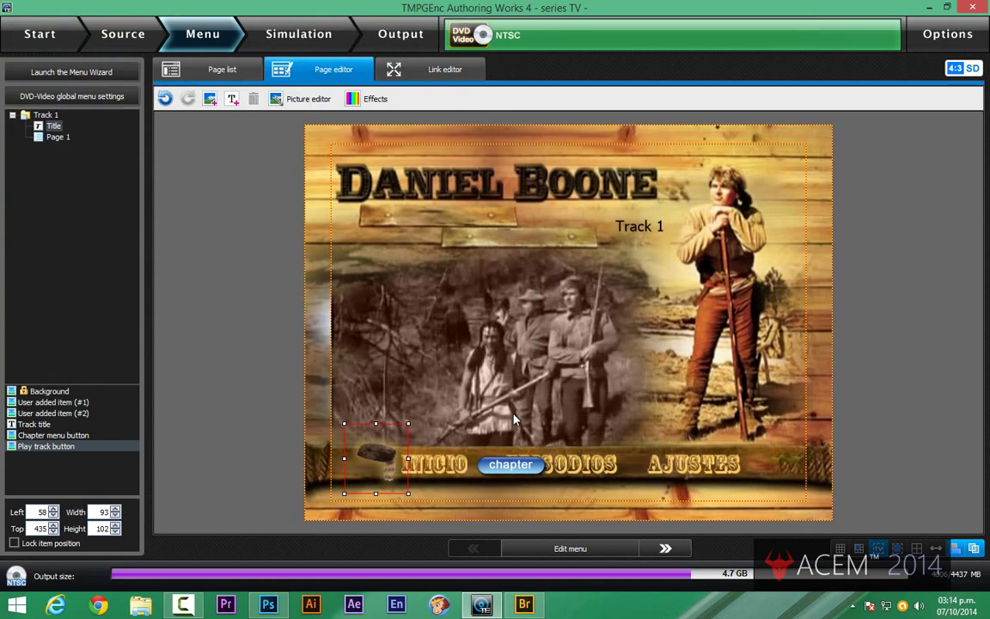
# Replace the chapter menu button's picture with sombrero.png and turn off Keep aspect ratio.
pyautogui.click(461, 372)
pyautogui.click(512, 465)
pyautogui.doubleClick(512, 465)
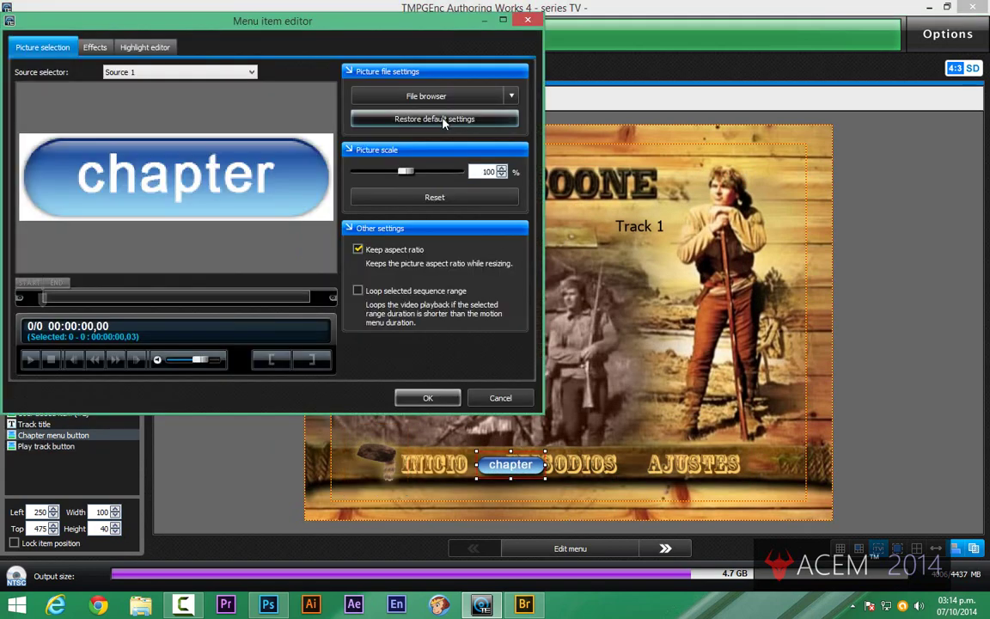
pyautogui.click(462, 97)
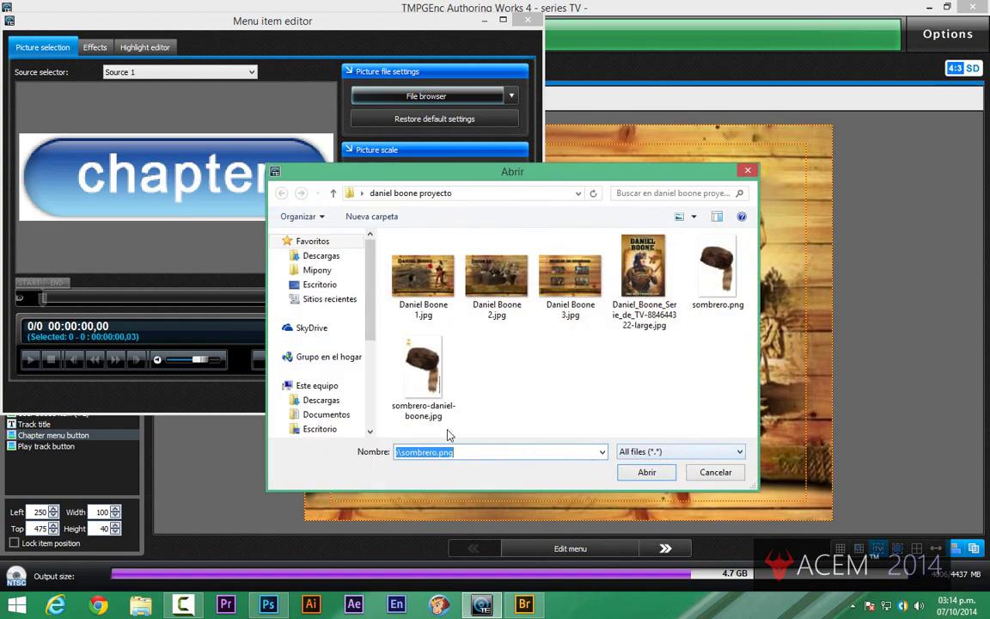
pyautogui.press('Return')
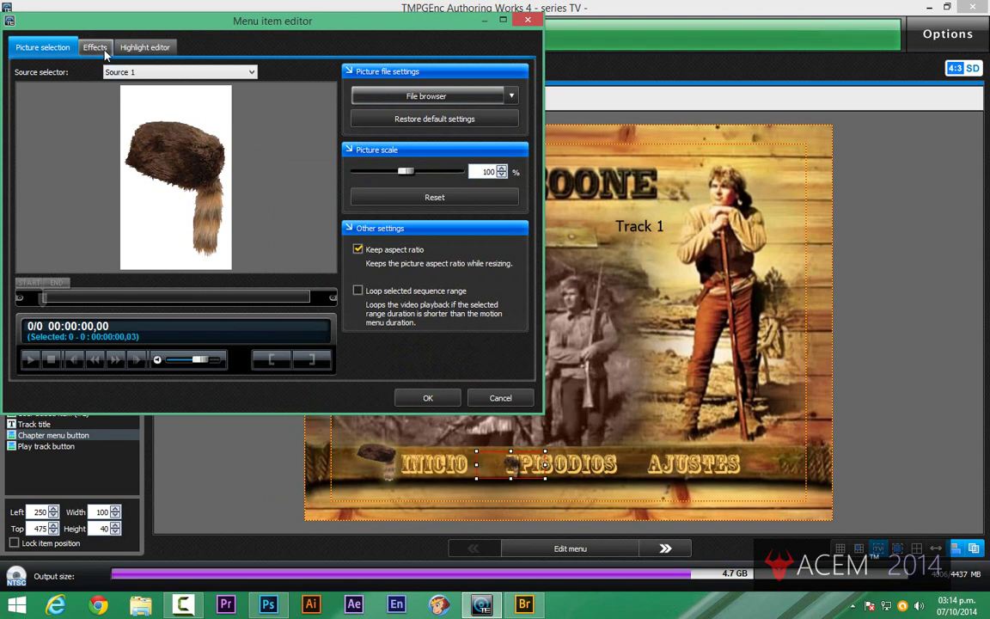
pyautogui.click(357, 249)
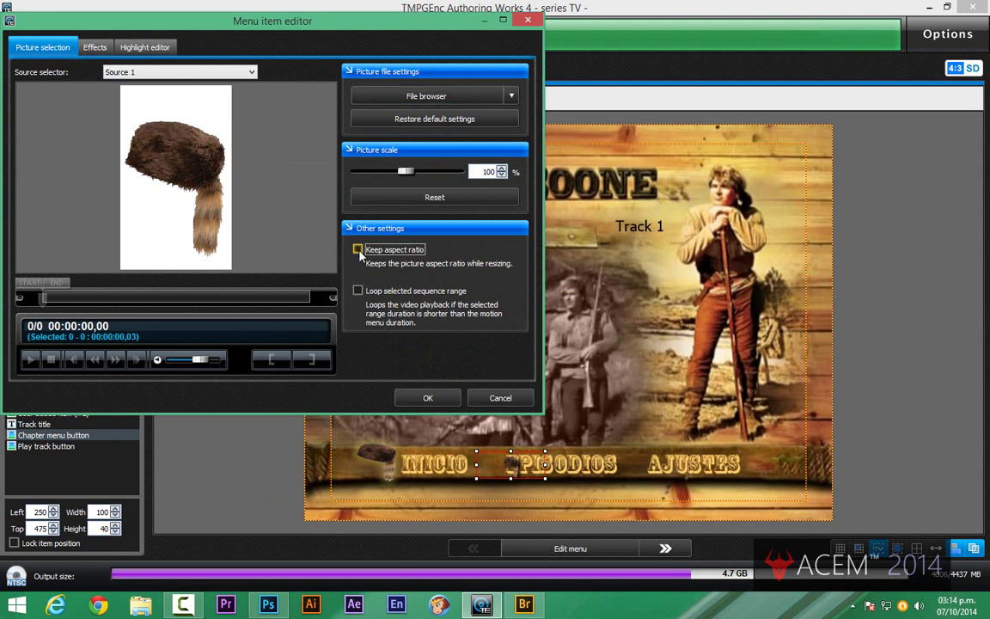
# Load the sombrero.tda4dec effect template onto the chapter menu button and accept the item settings.
pyautogui.click(93, 46)
pyautogui.click(60, 359)
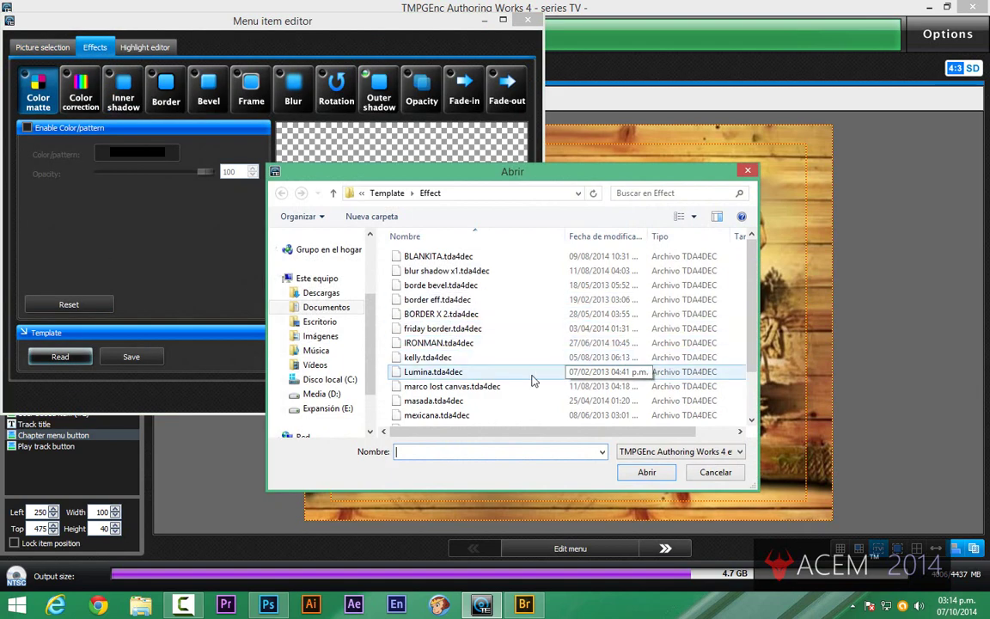
pyautogui.click(439, 315)
pyautogui.scroll(-1, 439, 318)
pyautogui.press('s')
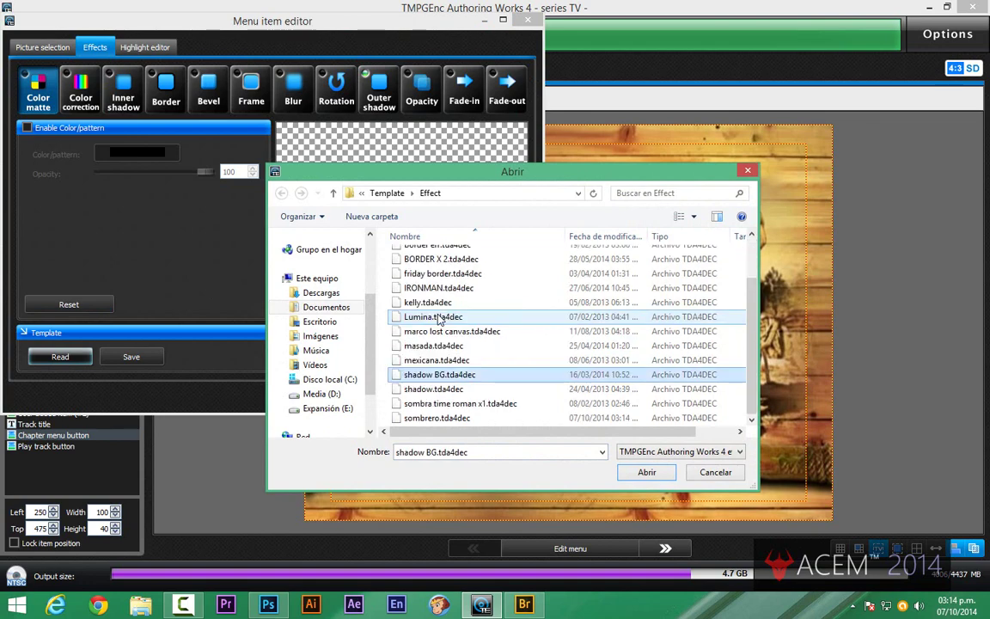
pyautogui.click(440, 417)
pyautogui.press('Return')
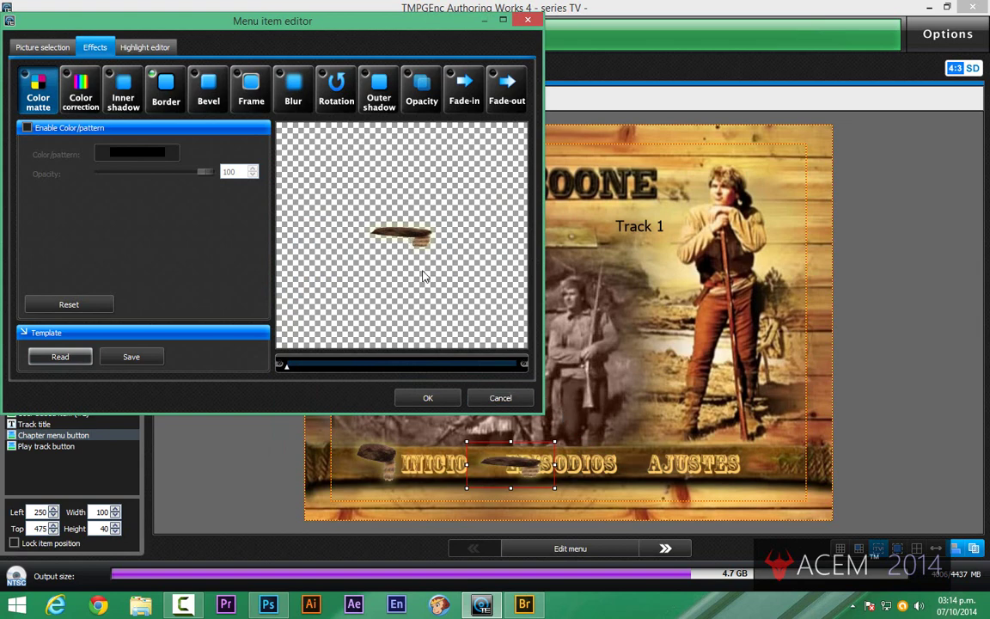
pyautogui.click(429, 397)
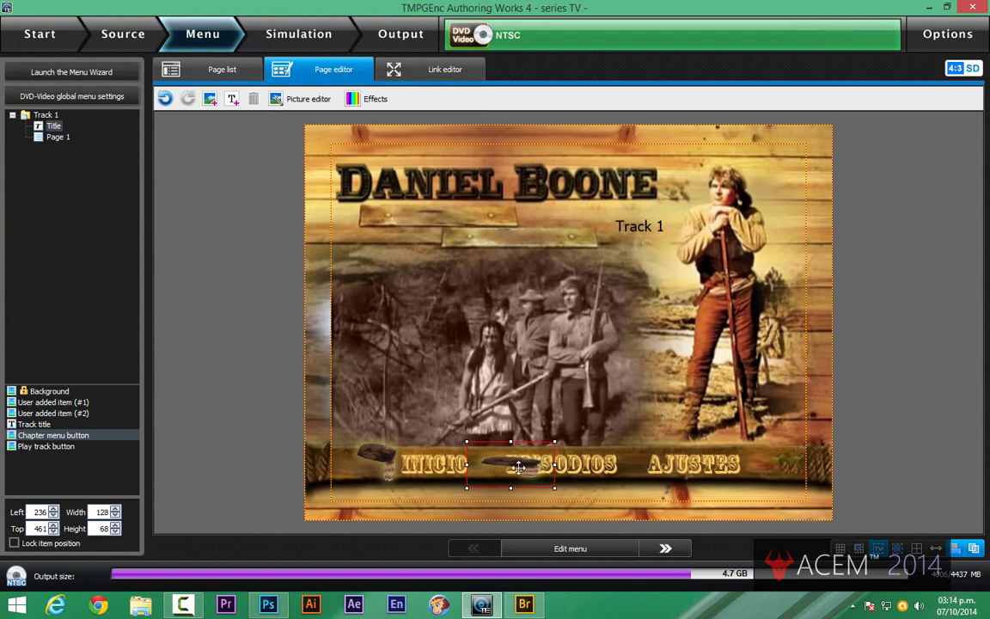
# Match the chapter menu button's size to the play track hat by setting width 93 and height 102.
pyautogui.click(353, 426)
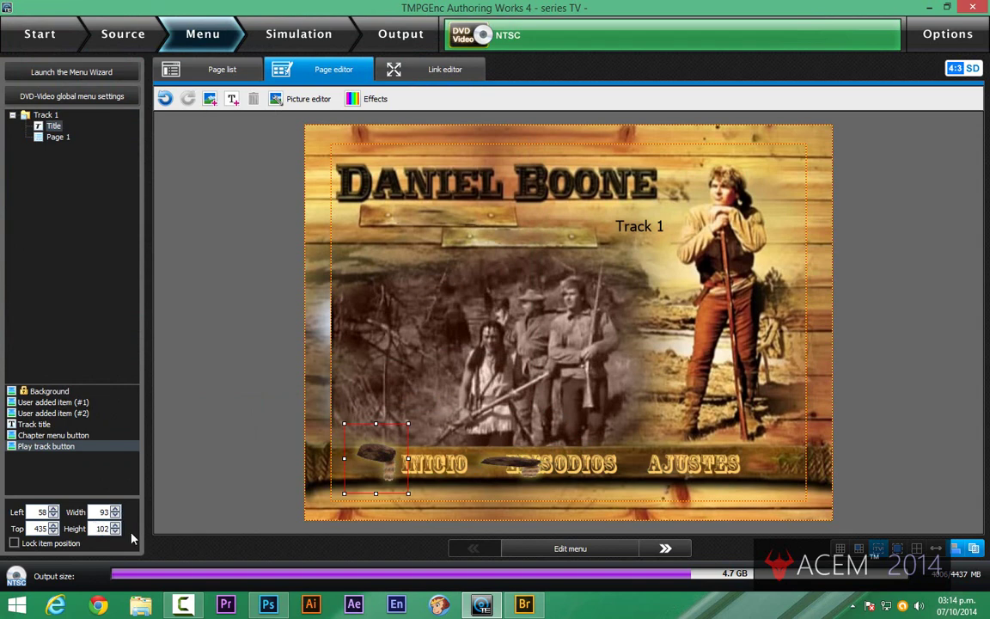
pyautogui.click(507, 465)
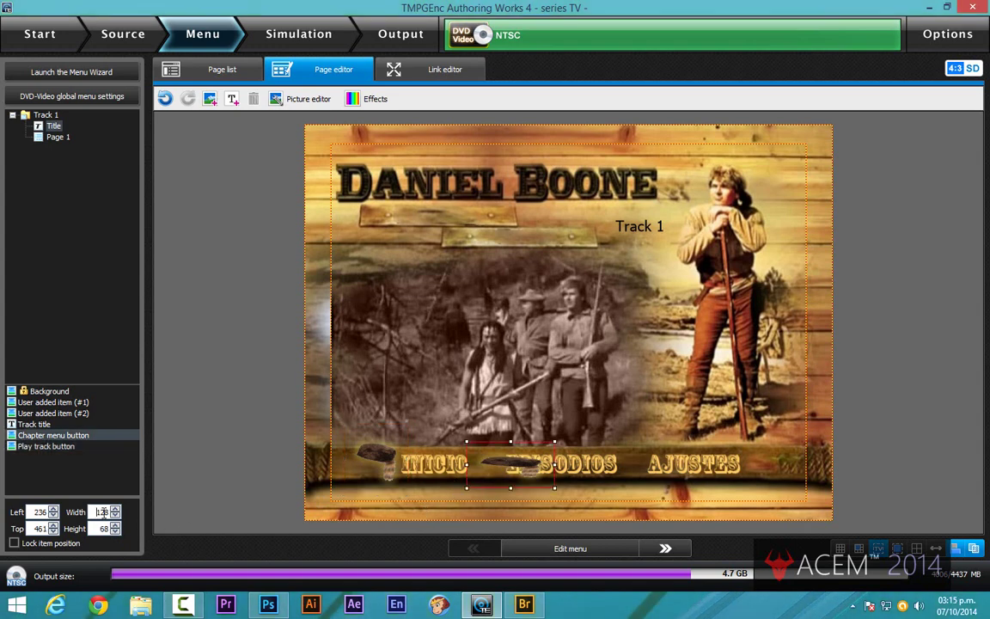
pyautogui.write('93')
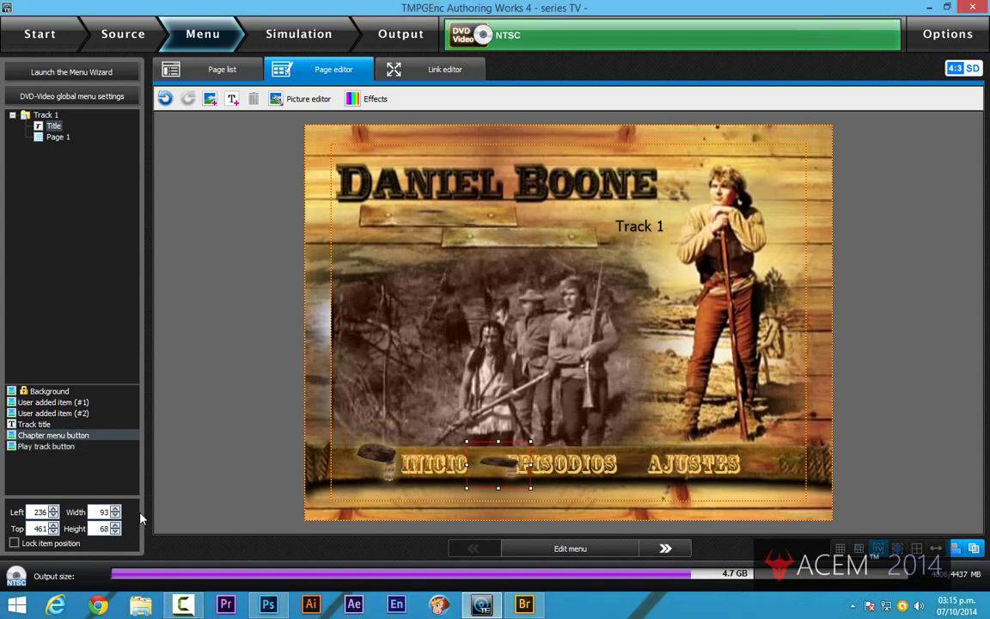
pyautogui.press('Tab')
pyautogui.write('102')
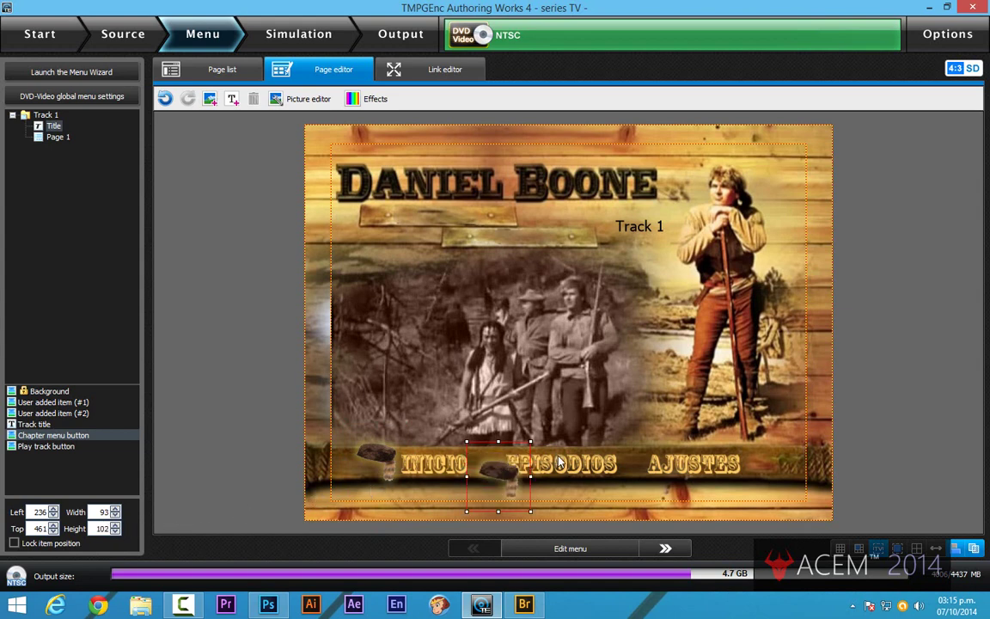
# Match the chapter menu button's position to the play track hat by setting left 58 and top 435.
pyautogui.click(411, 464)
pyautogui.click(376, 457)
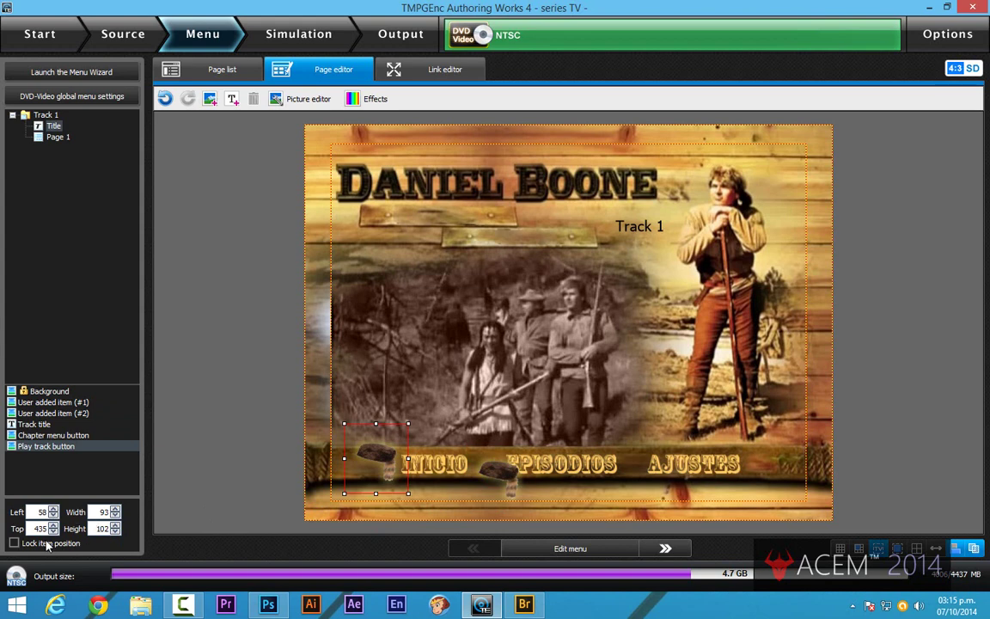
pyautogui.click(497, 485)
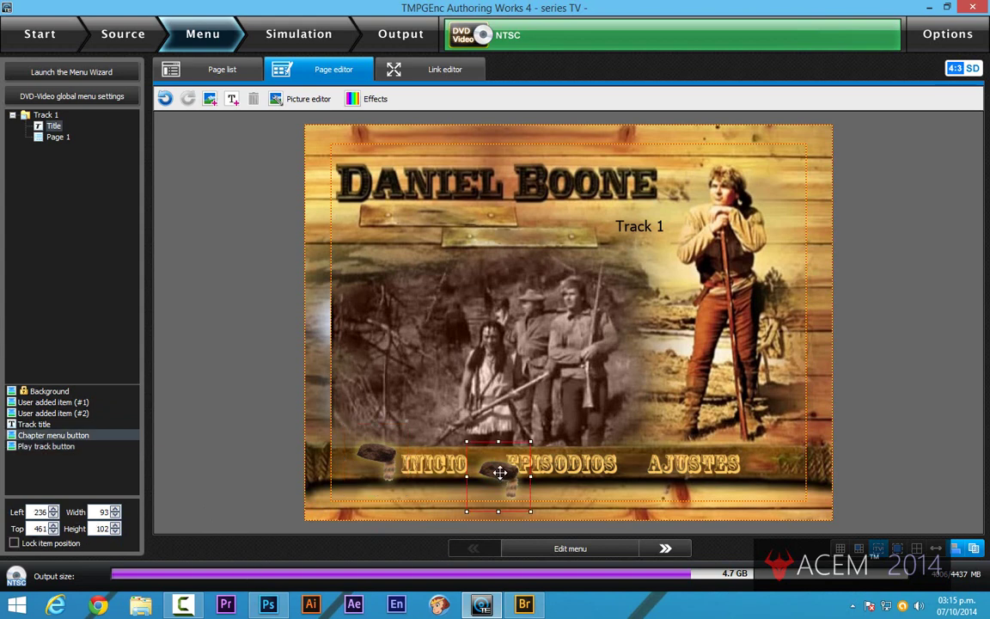
pyautogui.doubleClick(34, 511)
pyautogui.write('58')
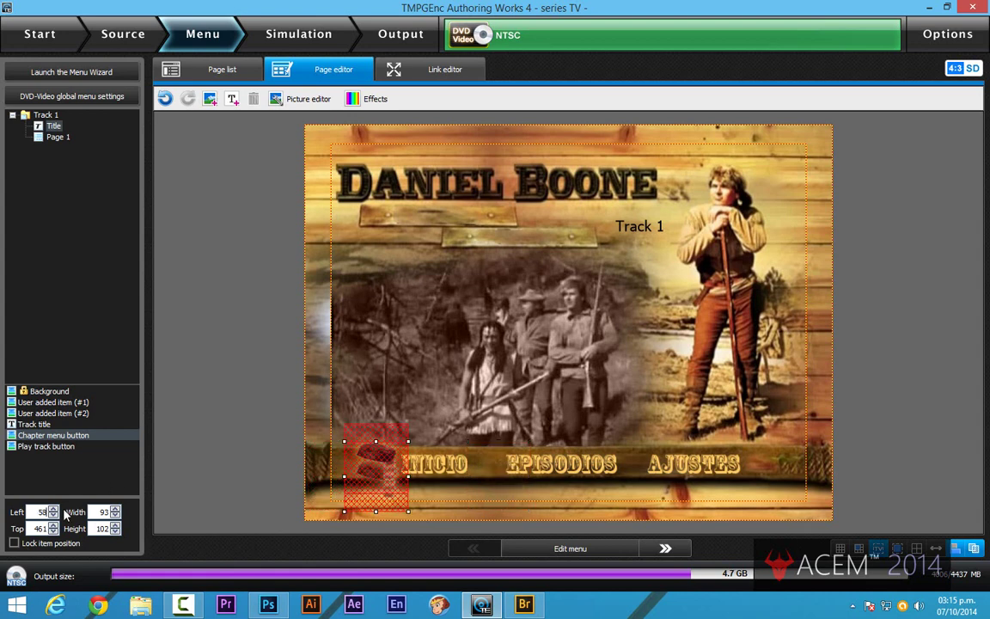
pyautogui.doubleClick(39, 528)
pyautogui.write('435')
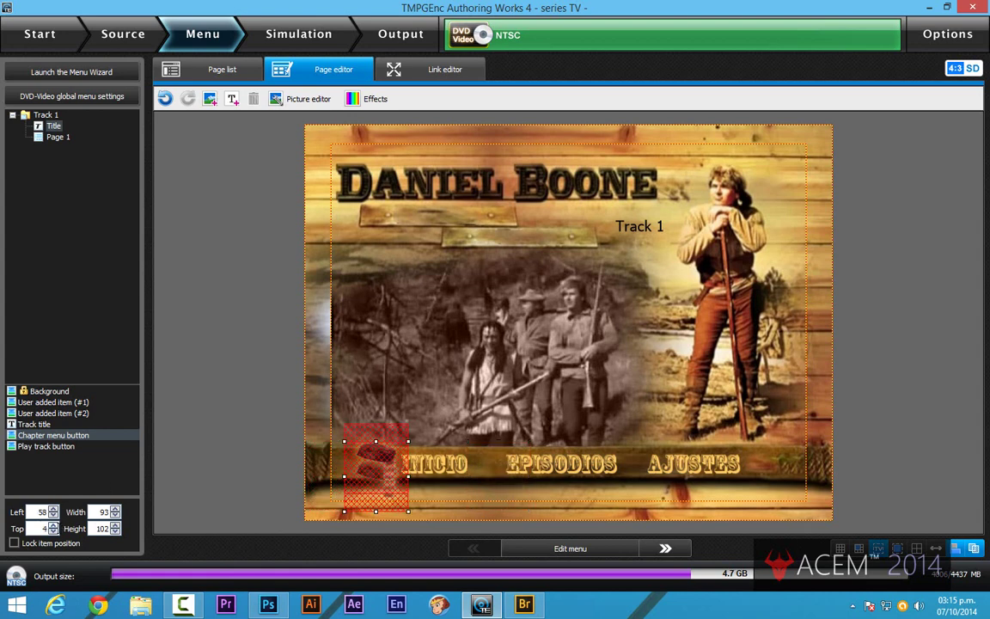